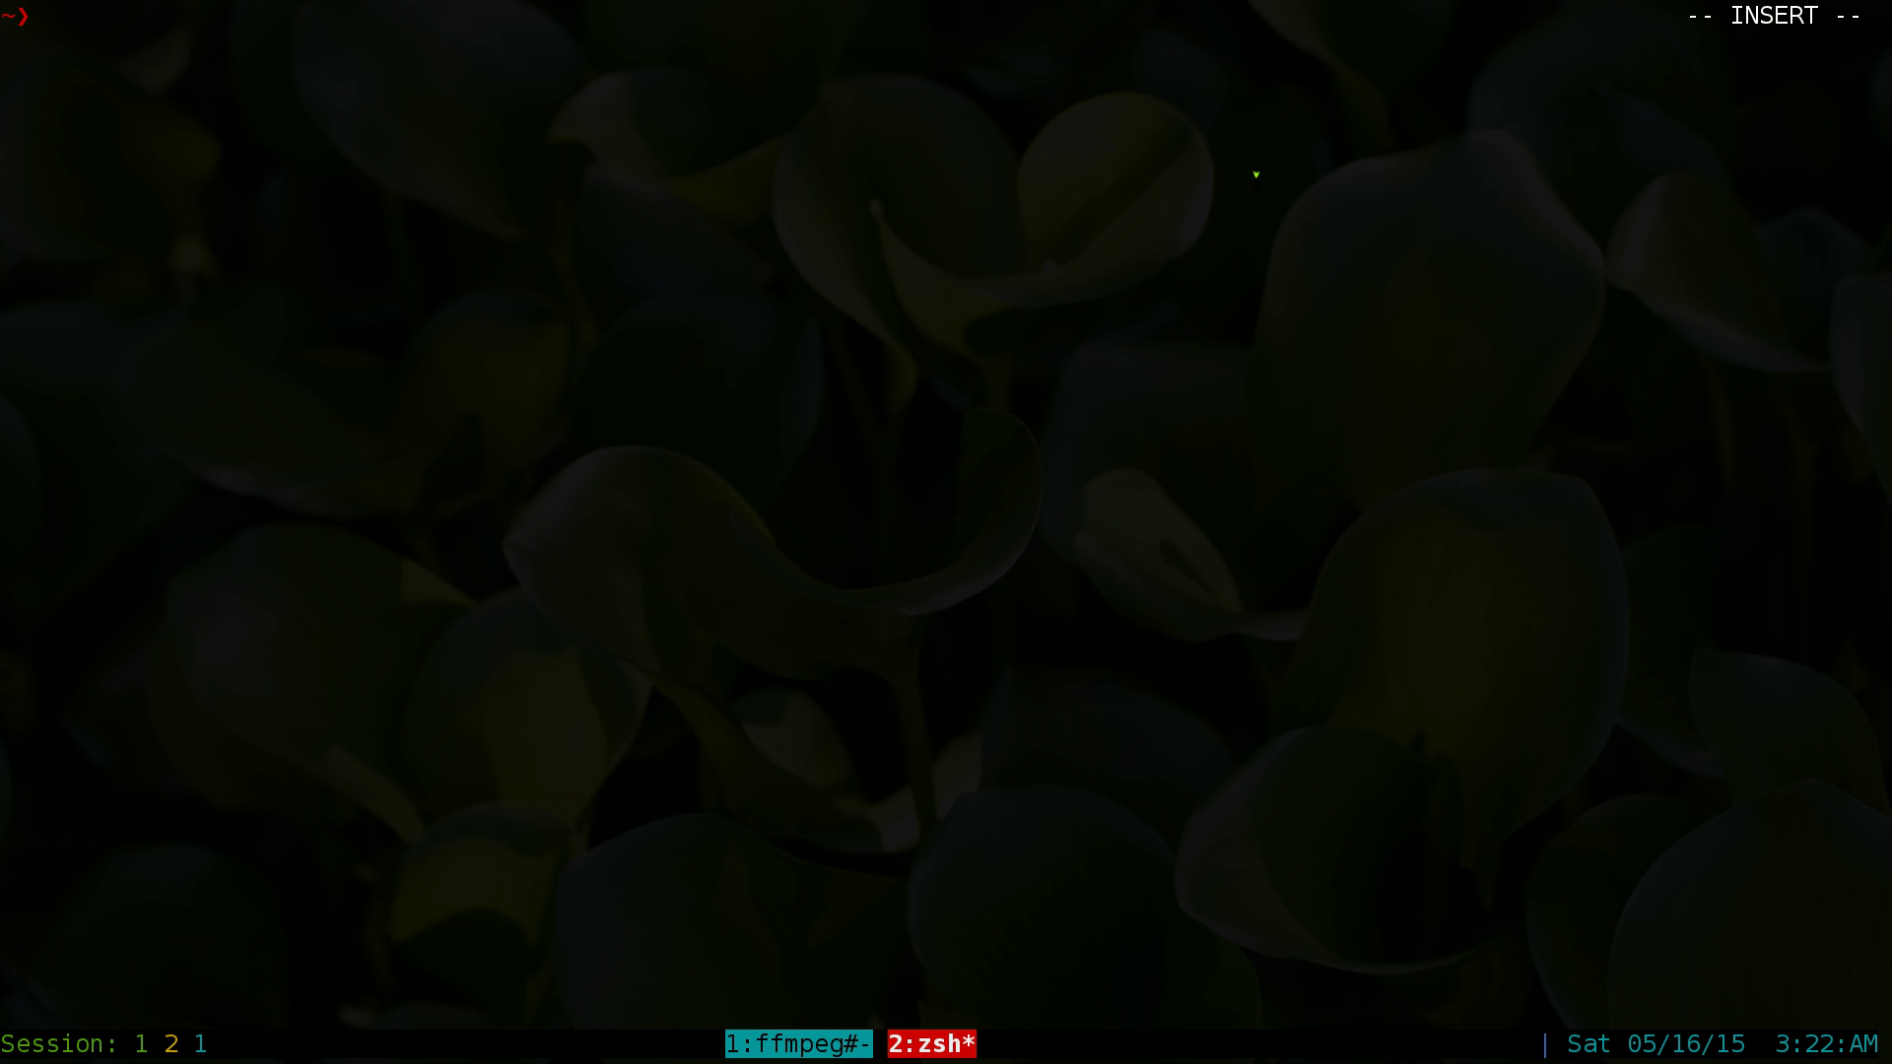
Run wego and highlight North Hollywood and the Sat 16, Sun 17 and Mon 18 May dates
{"action": "type", "text": "wego"}
{"action": "key", "text": "Return"}
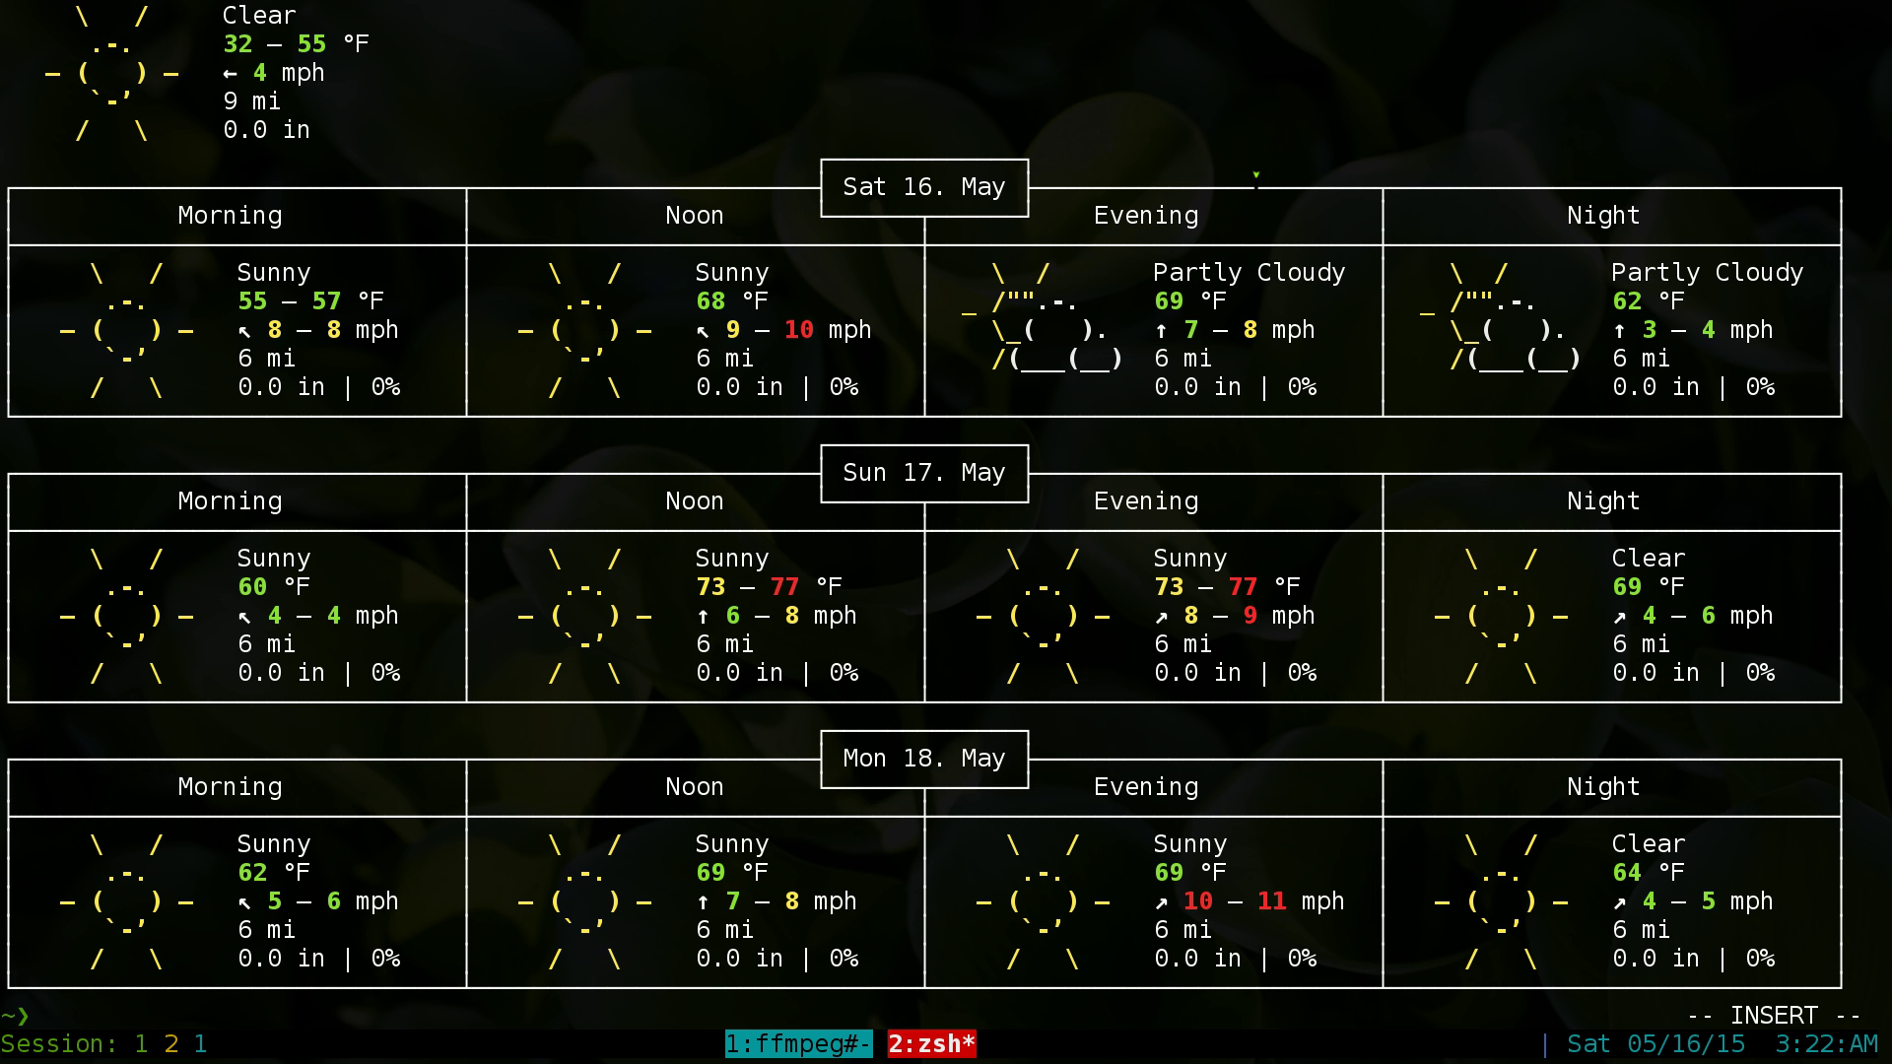
{"action": "scroll", "coordinate": [1256, 176], "scroll_direction": "up", "scroll_amount": 2}
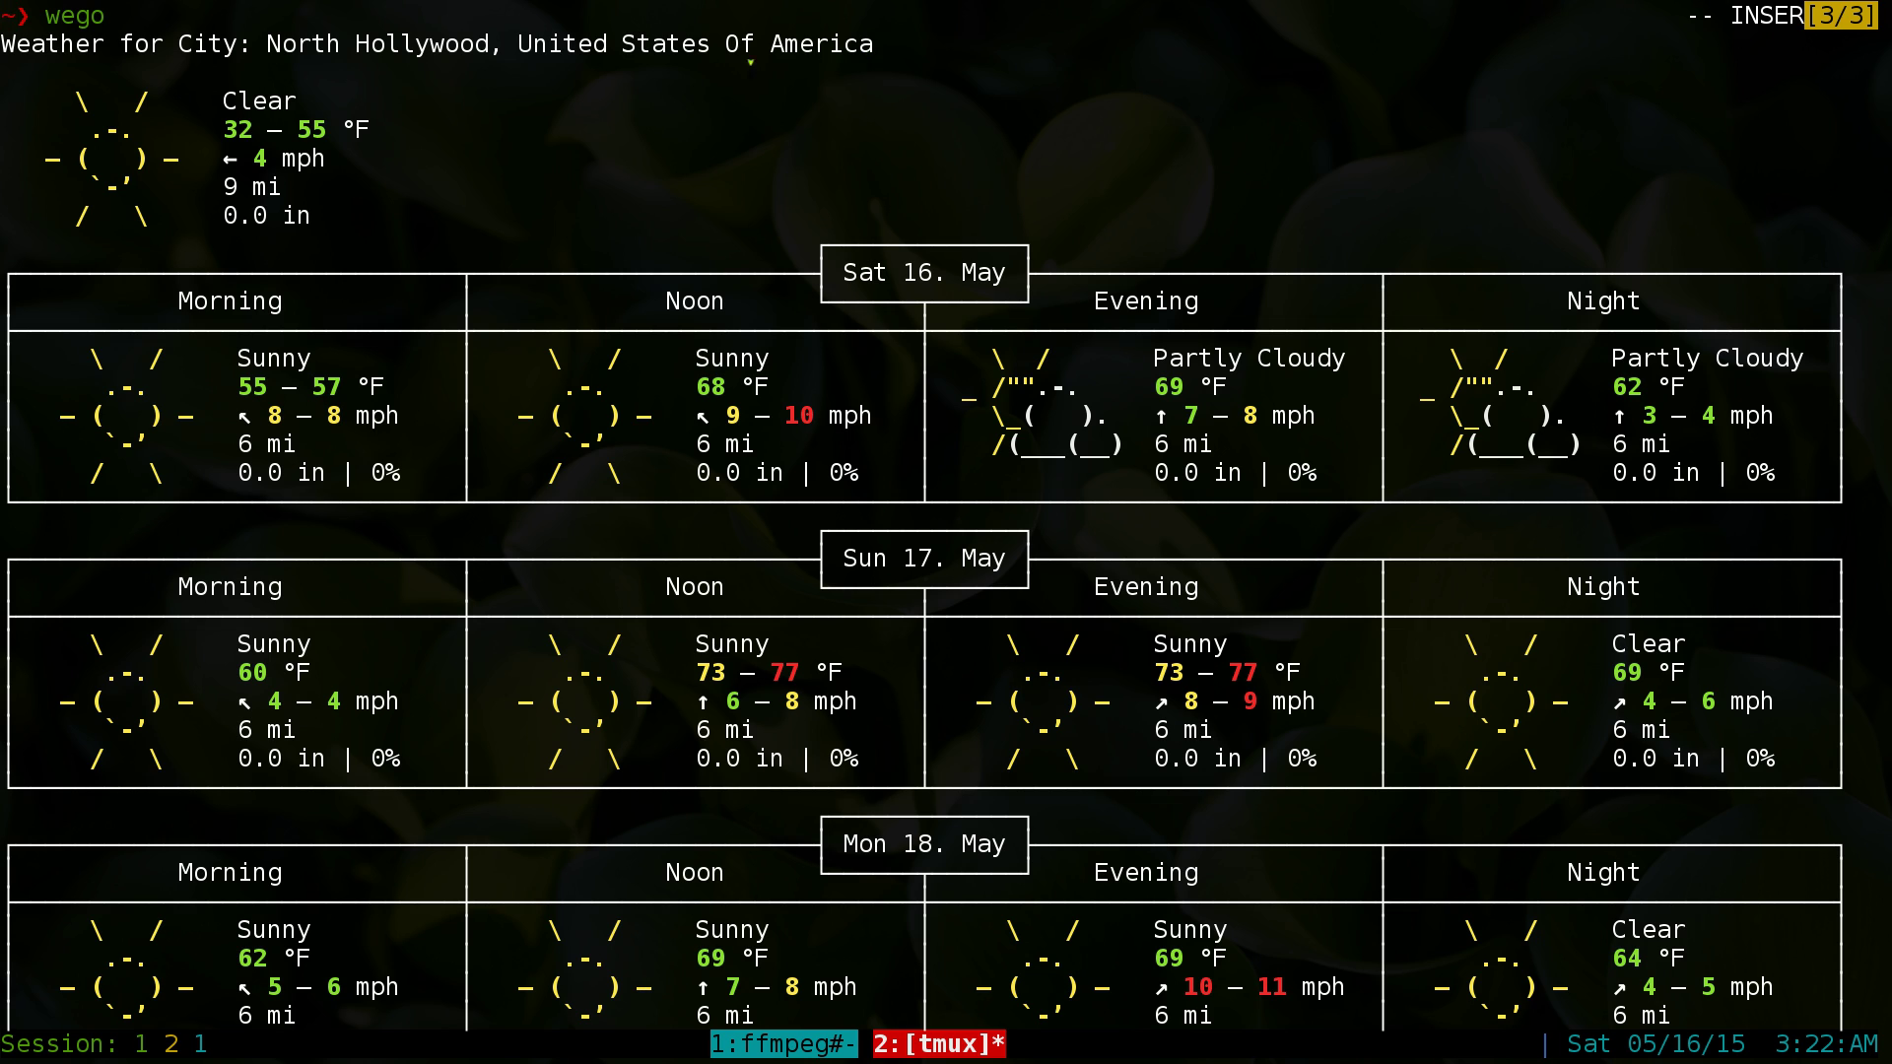
{"action": "left_click_drag", "start_coordinate": [267, 43], "coordinate": [859, 43]}
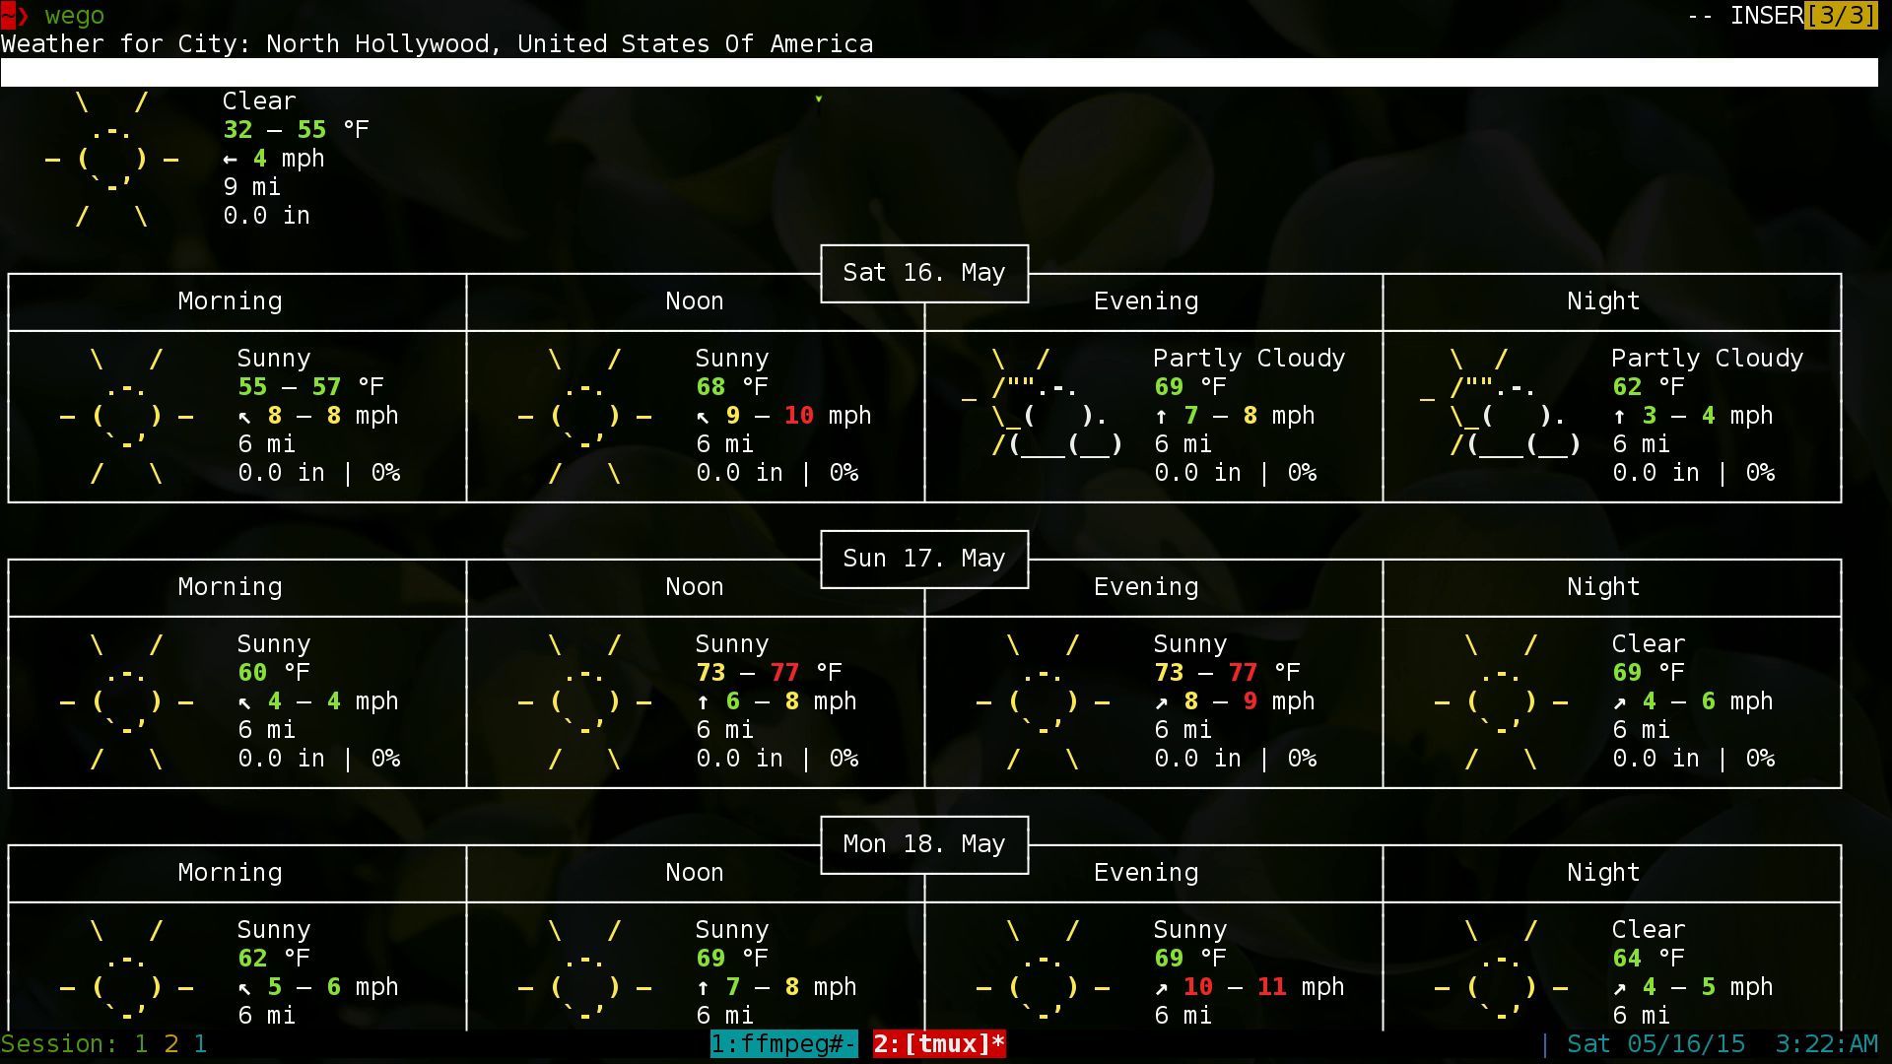
{"action": "scroll", "coordinate": [673, 268], "scroll_direction": "down", "scroll_amount": 1}
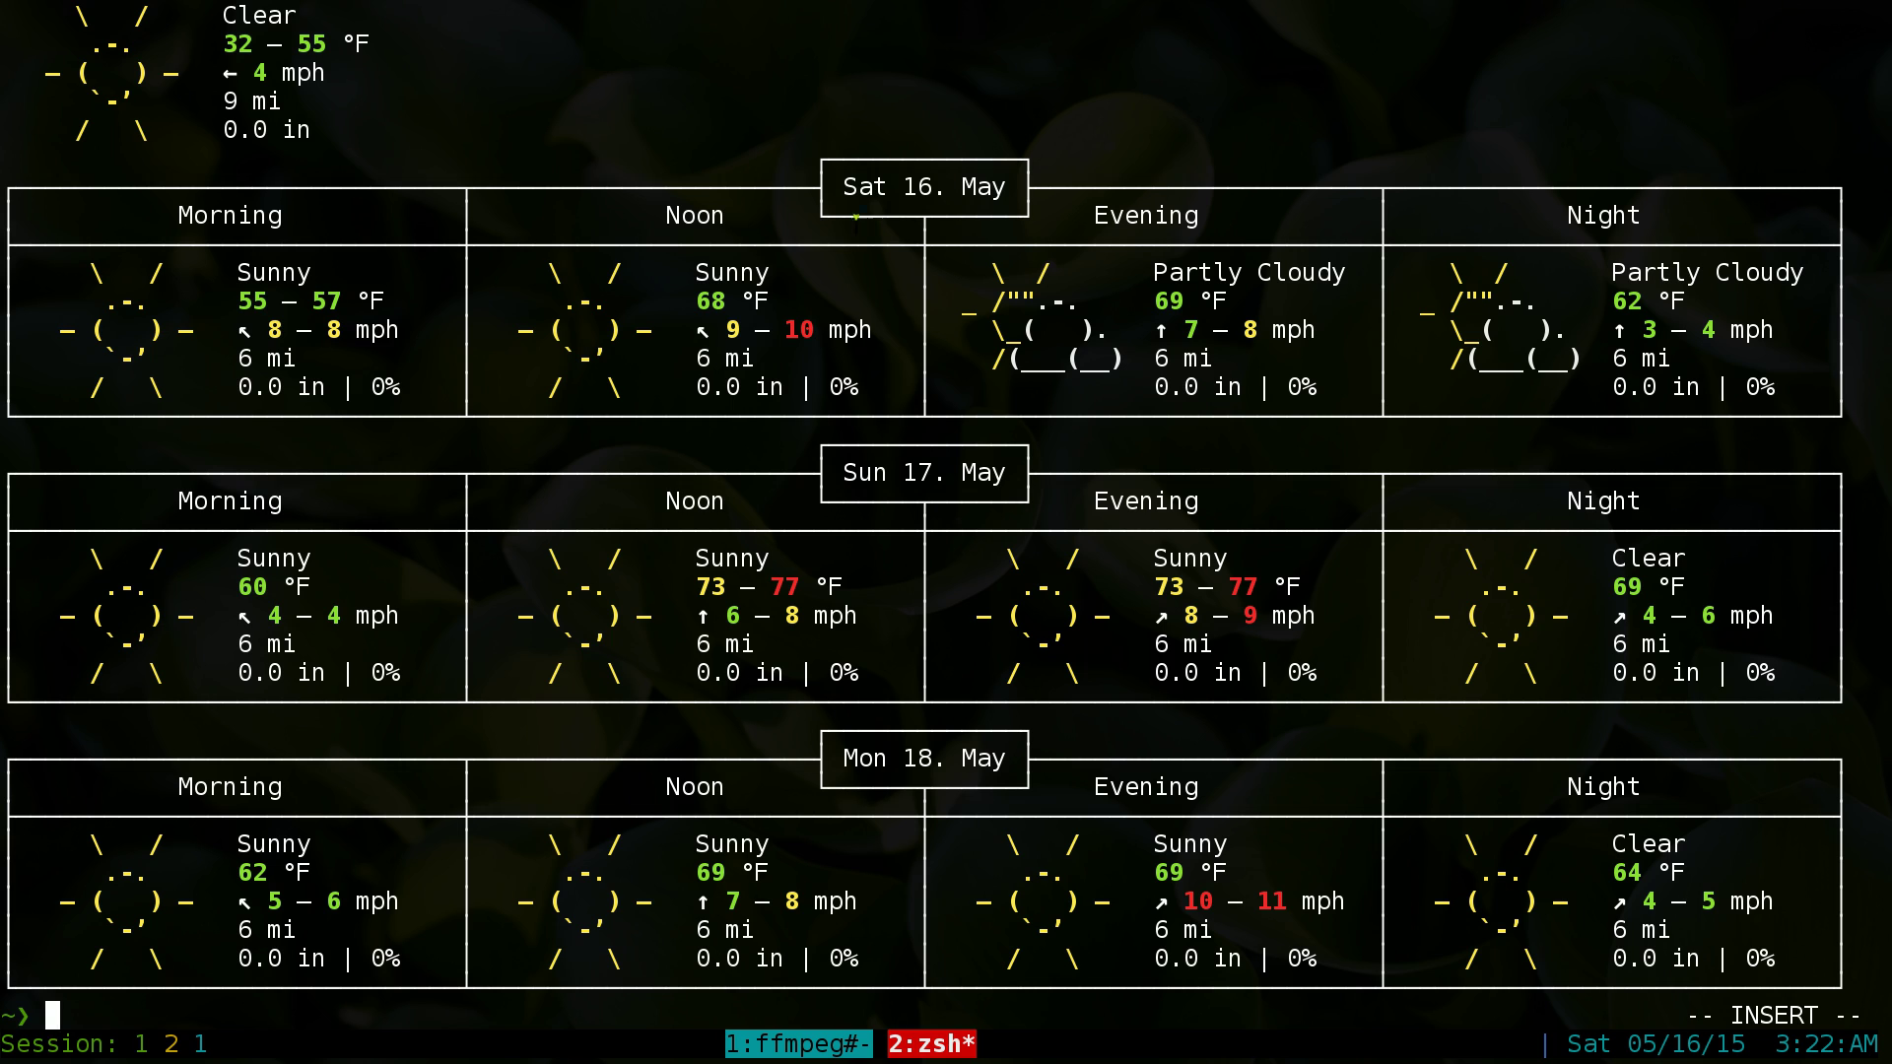
{"action": "left_click_drag", "start_coordinate": [844, 188], "coordinate": [1017, 187]}
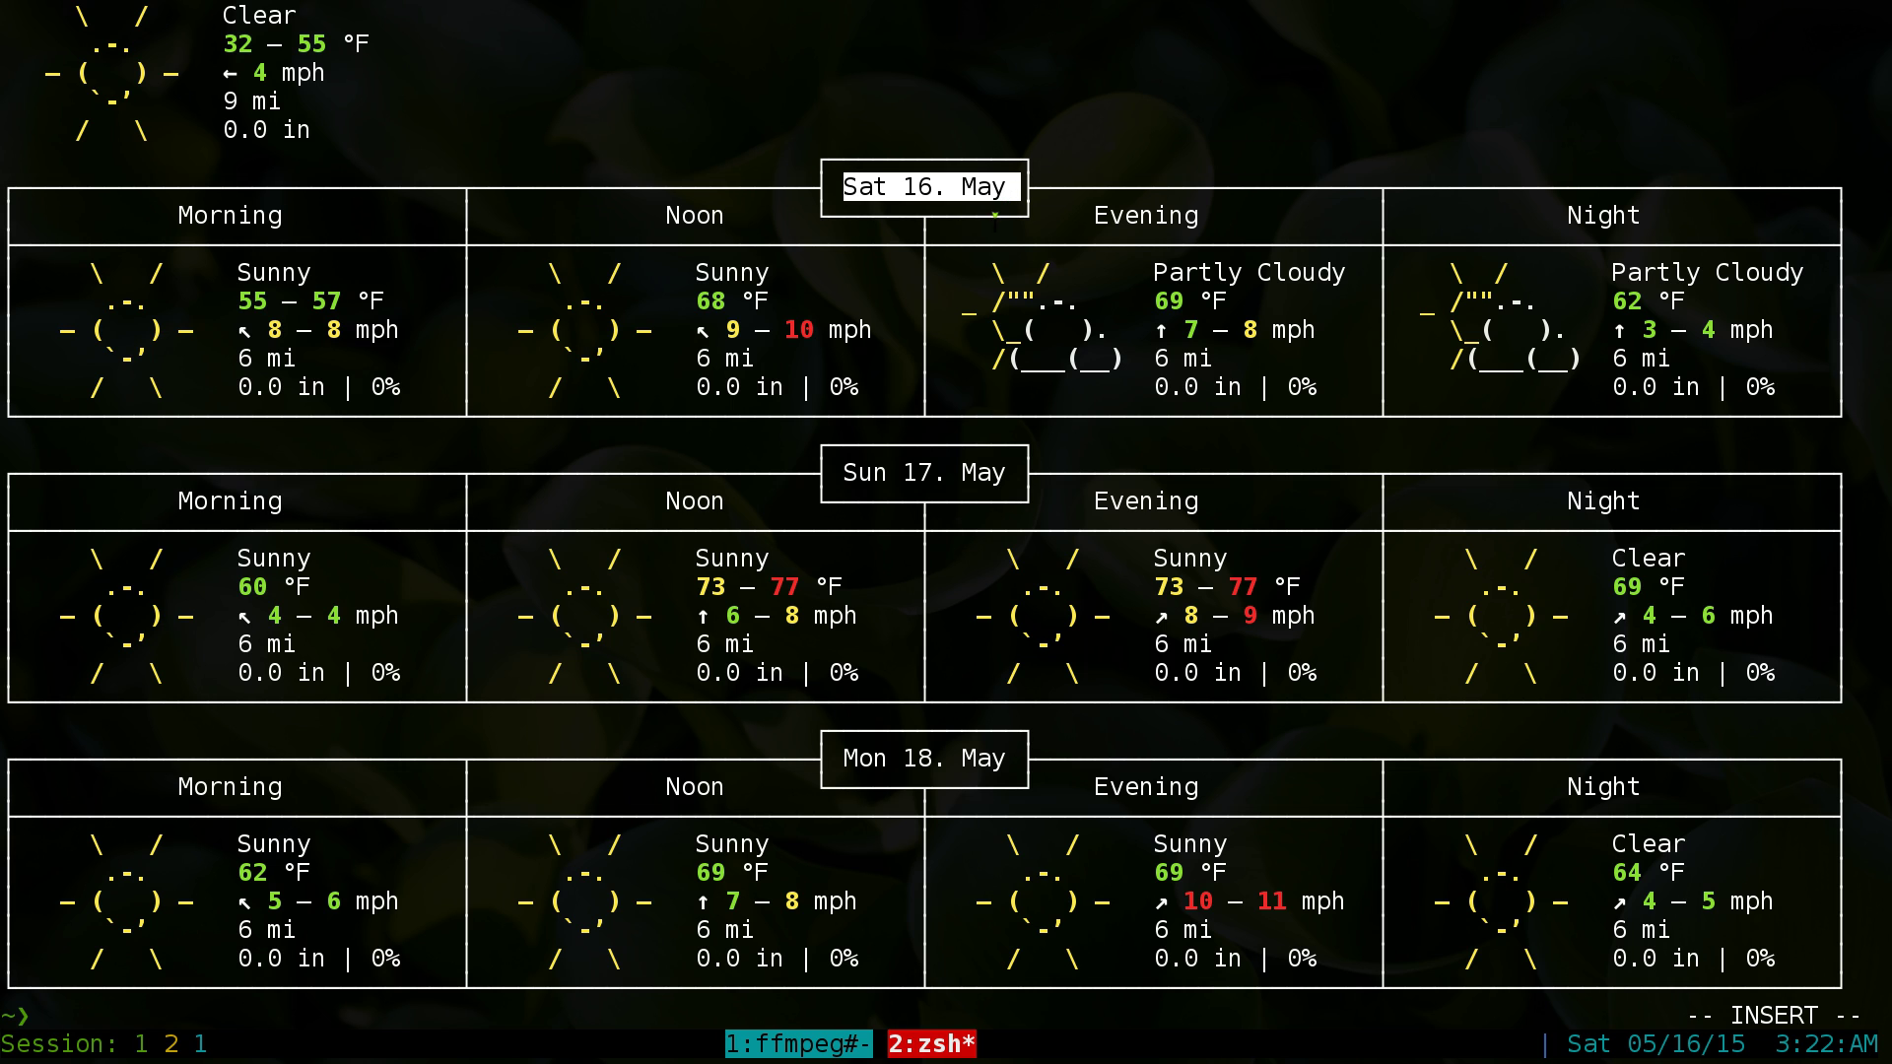
{"action": "left_click_drag", "start_coordinate": [832, 472], "coordinate": [1018, 481]}
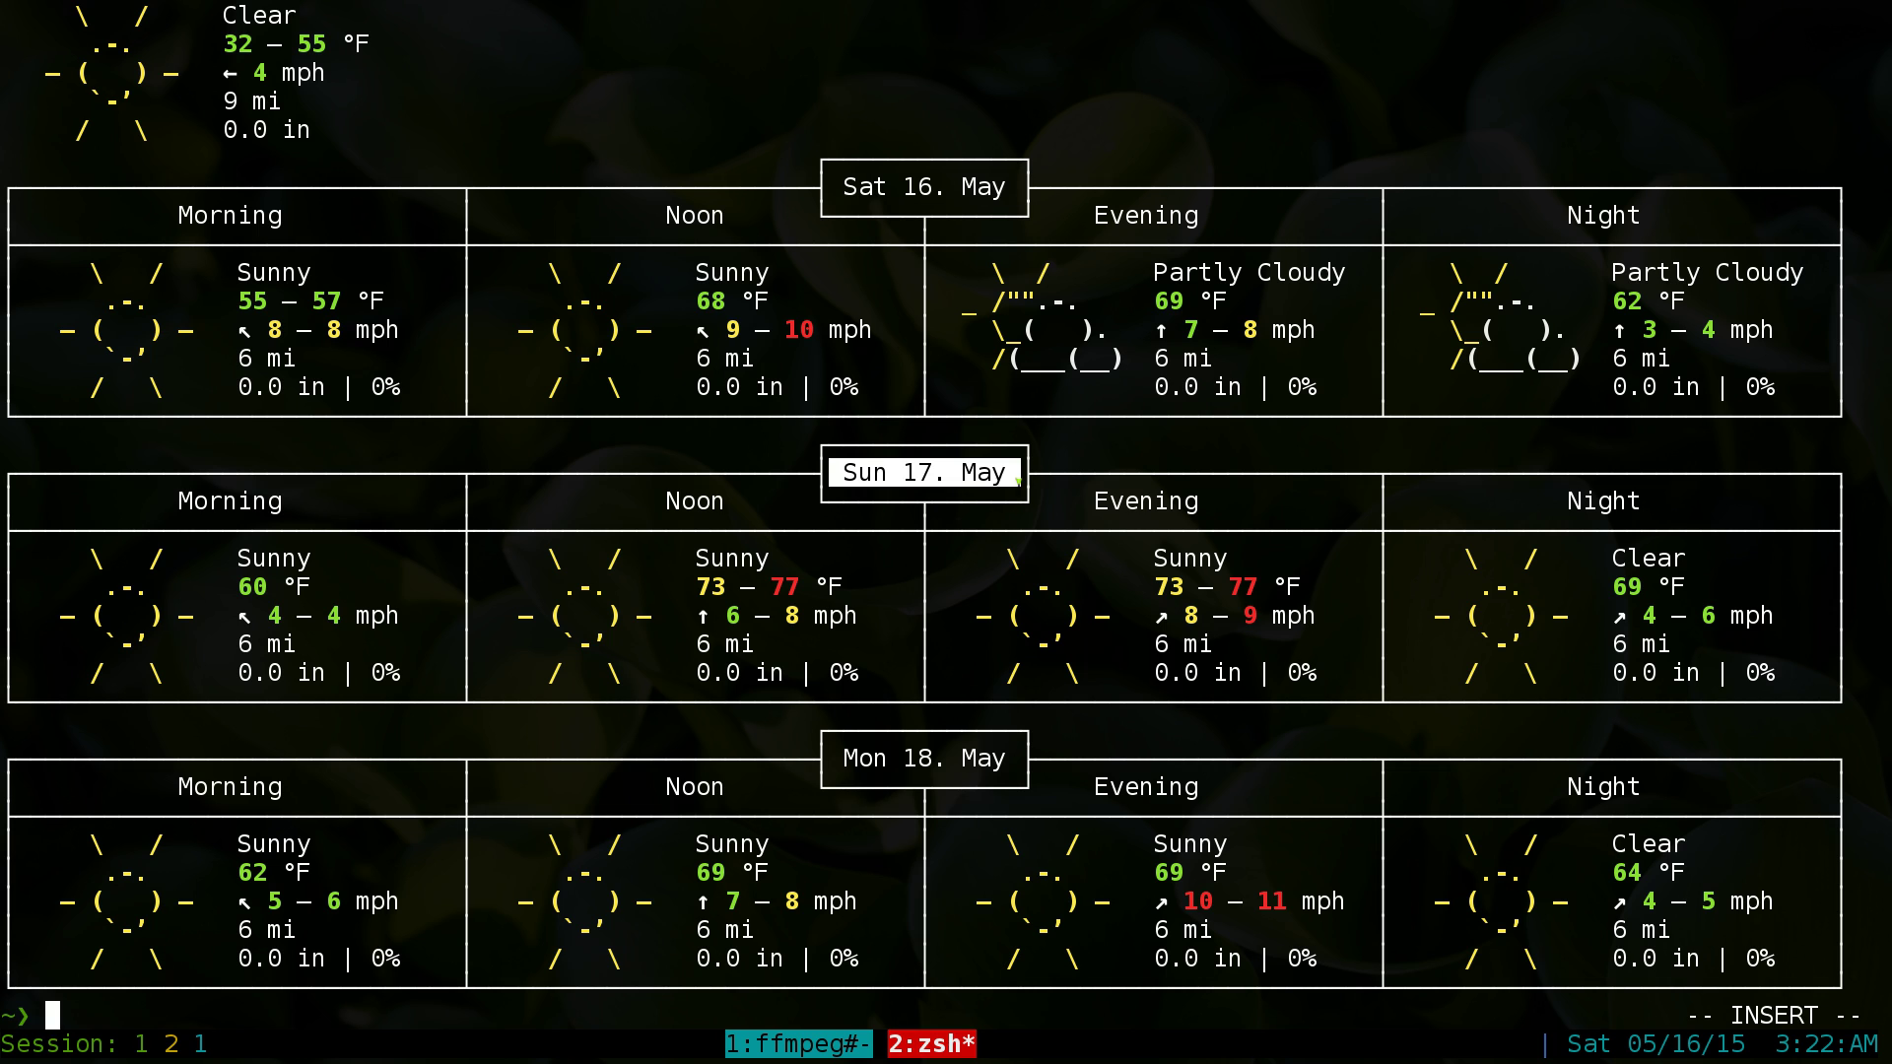
{"action": "left_click_drag", "start_coordinate": [833, 759], "coordinate": [1018, 763]}
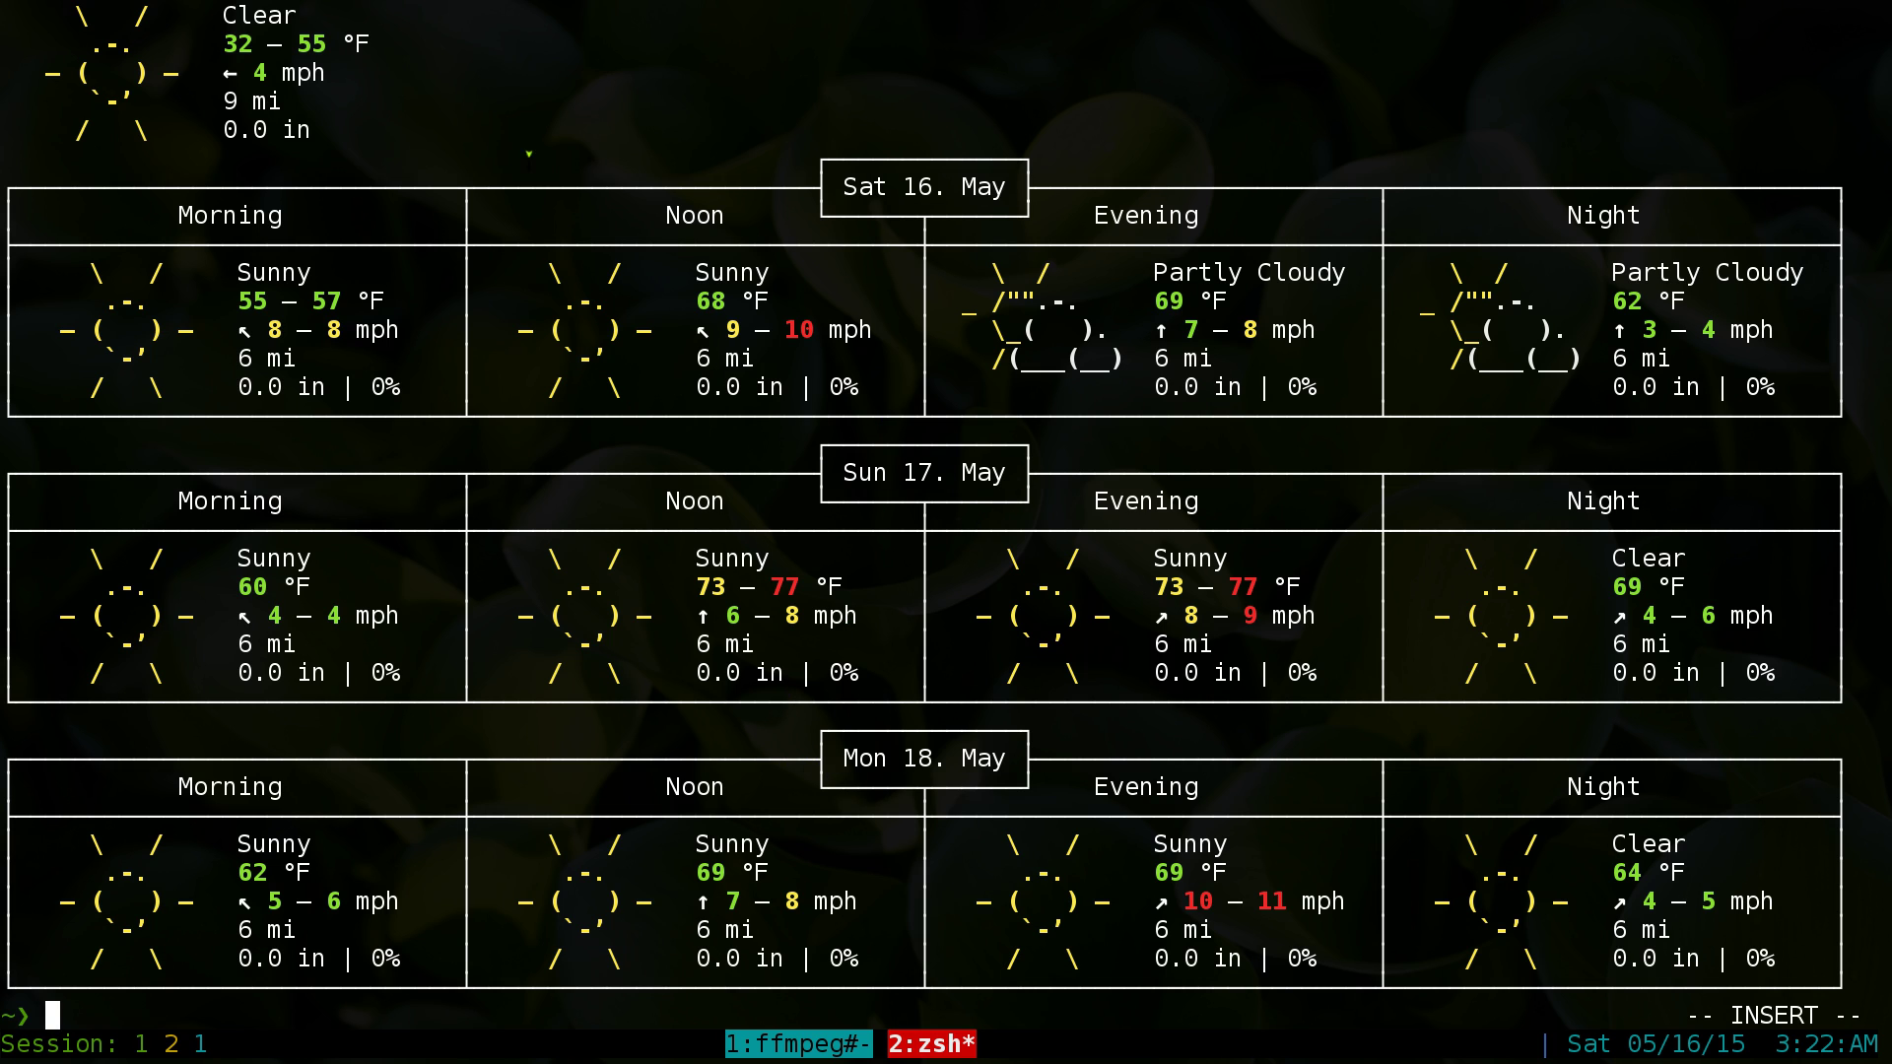
Highlight the Morning, Noon, Evening and Night headers and Saturday's Noon sun and Evening partly-cloudy pictures
{"action": "left_click_drag", "start_coordinate": [199, 215], "coordinate": [296, 215]}
{"action": "left_click_drag", "start_coordinate": [670, 215], "coordinate": [724, 215]}
{"action": "double_click", "coordinate": [1147, 215]}
{"action": "double_click", "coordinate": [1603, 215]}
{"action": "left_click_drag", "start_coordinate": [492, 279], "coordinate": [665, 396]}
{"action": "left_click_drag", "start_coordinate": [964, 261], "coordinate": [1111, 358]}
Scroll back in tmux to highlight the full city and country name, then clear the screen
{"action": "key", "text": "ctrl+b"}
{"action": "key", "text": "bracketleft"}
{"action": "key", "text": "Page_Up"}
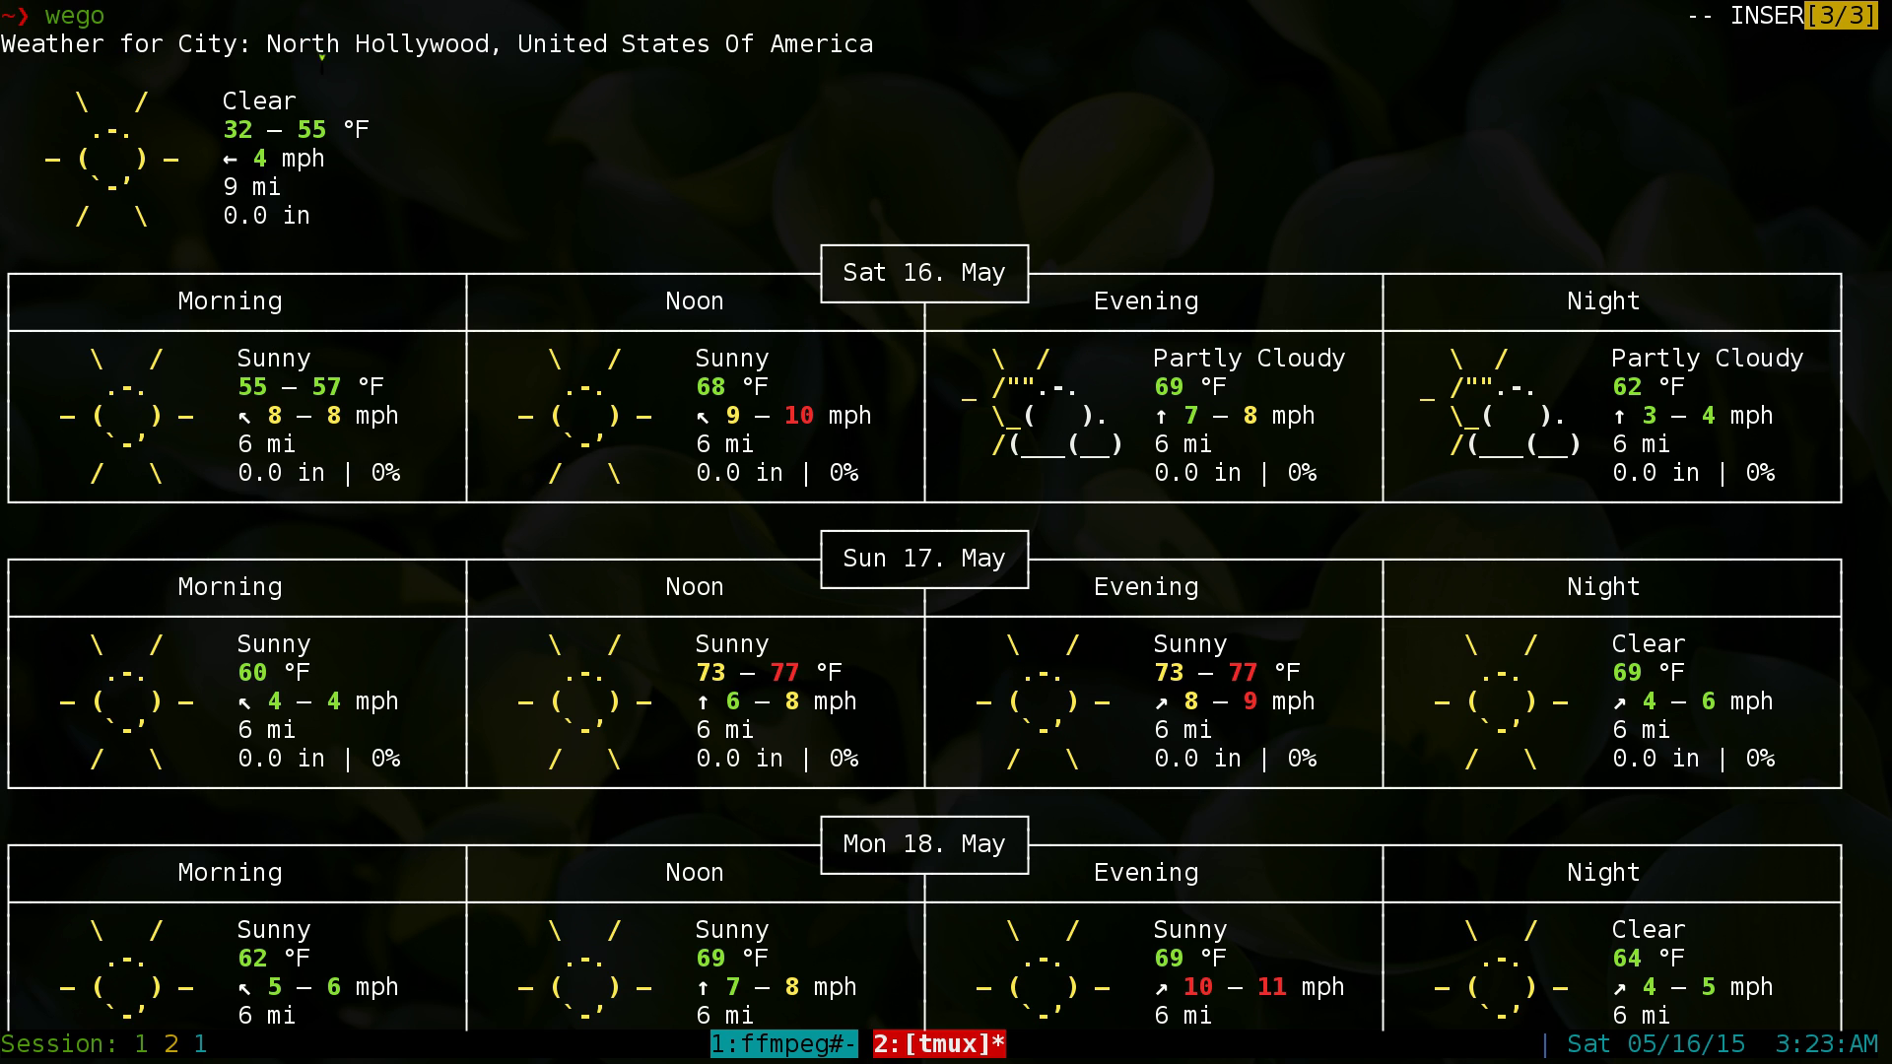
{"action": "left_click_drag", "start_coordinate": [279, 47], "coordinate": [868, 44]}
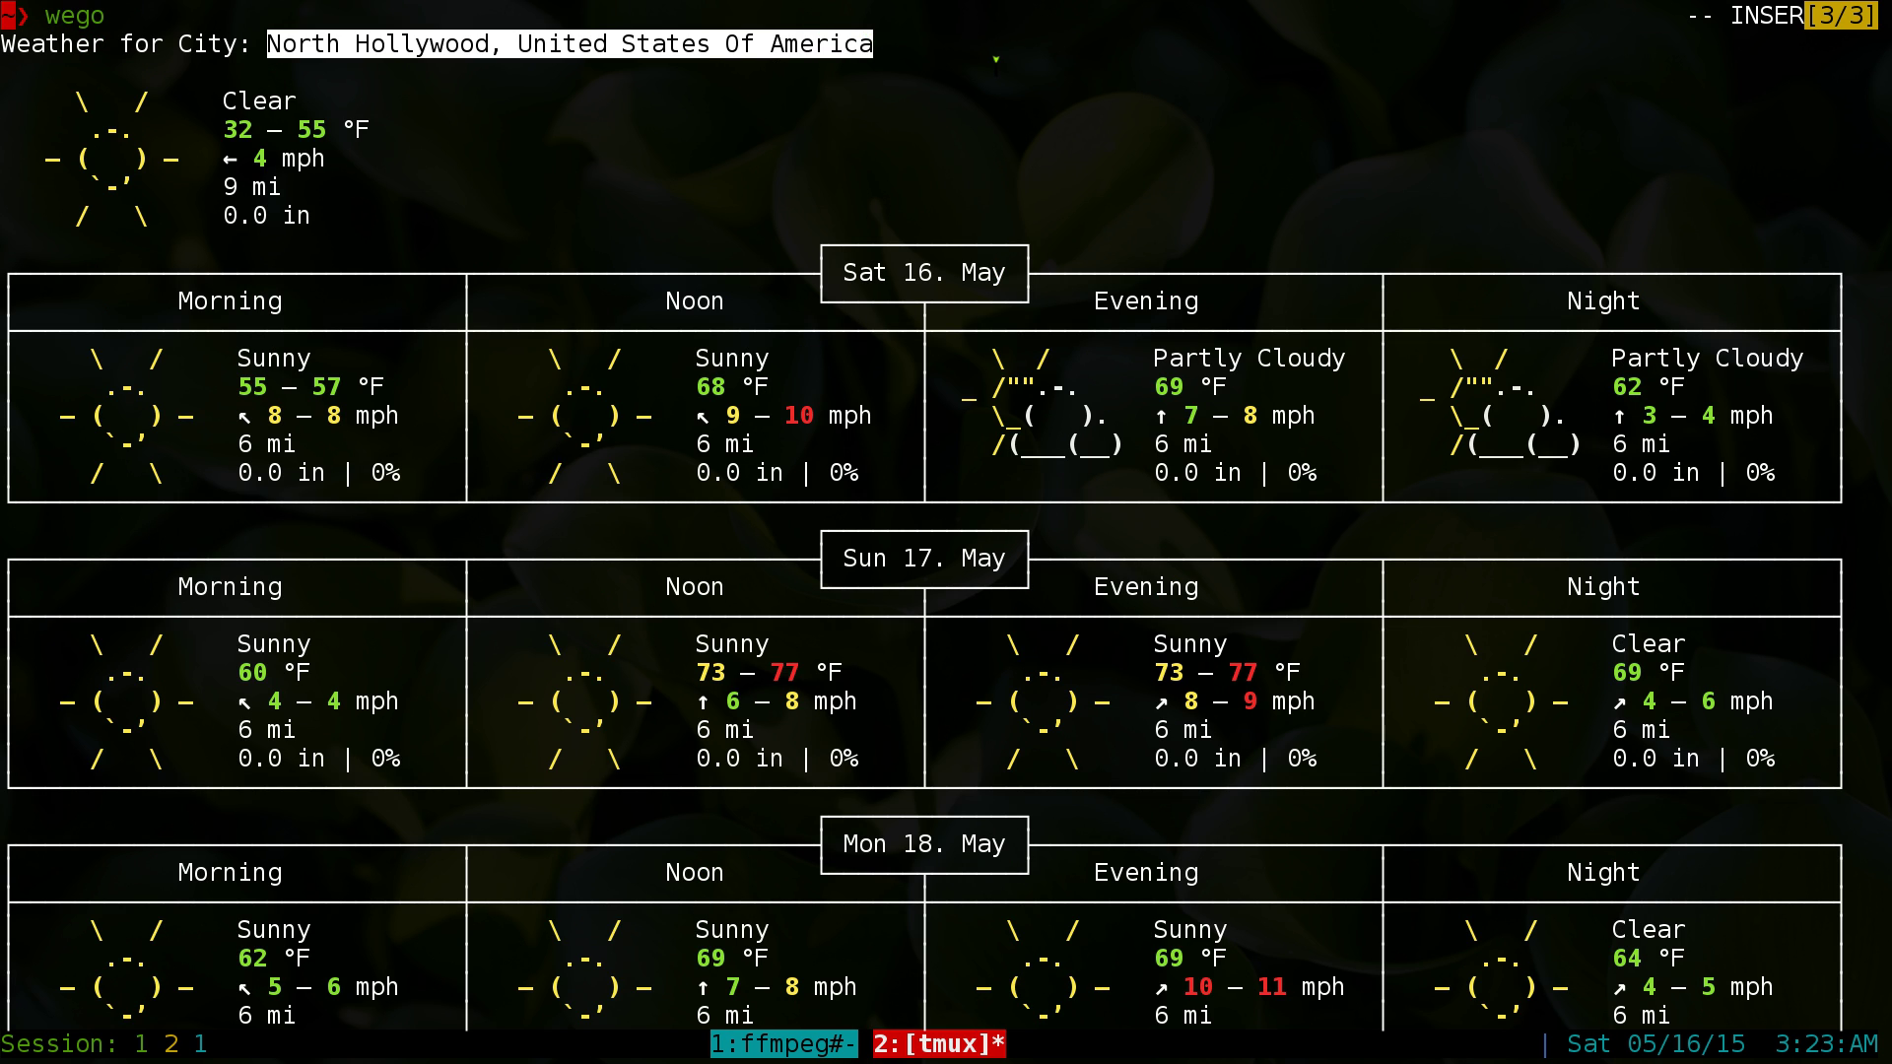
{"action": "left_click_drag", "start_coordinate": [996, 59], "coordinate": [996, 59]}
{"action": "key", "text": "q"}
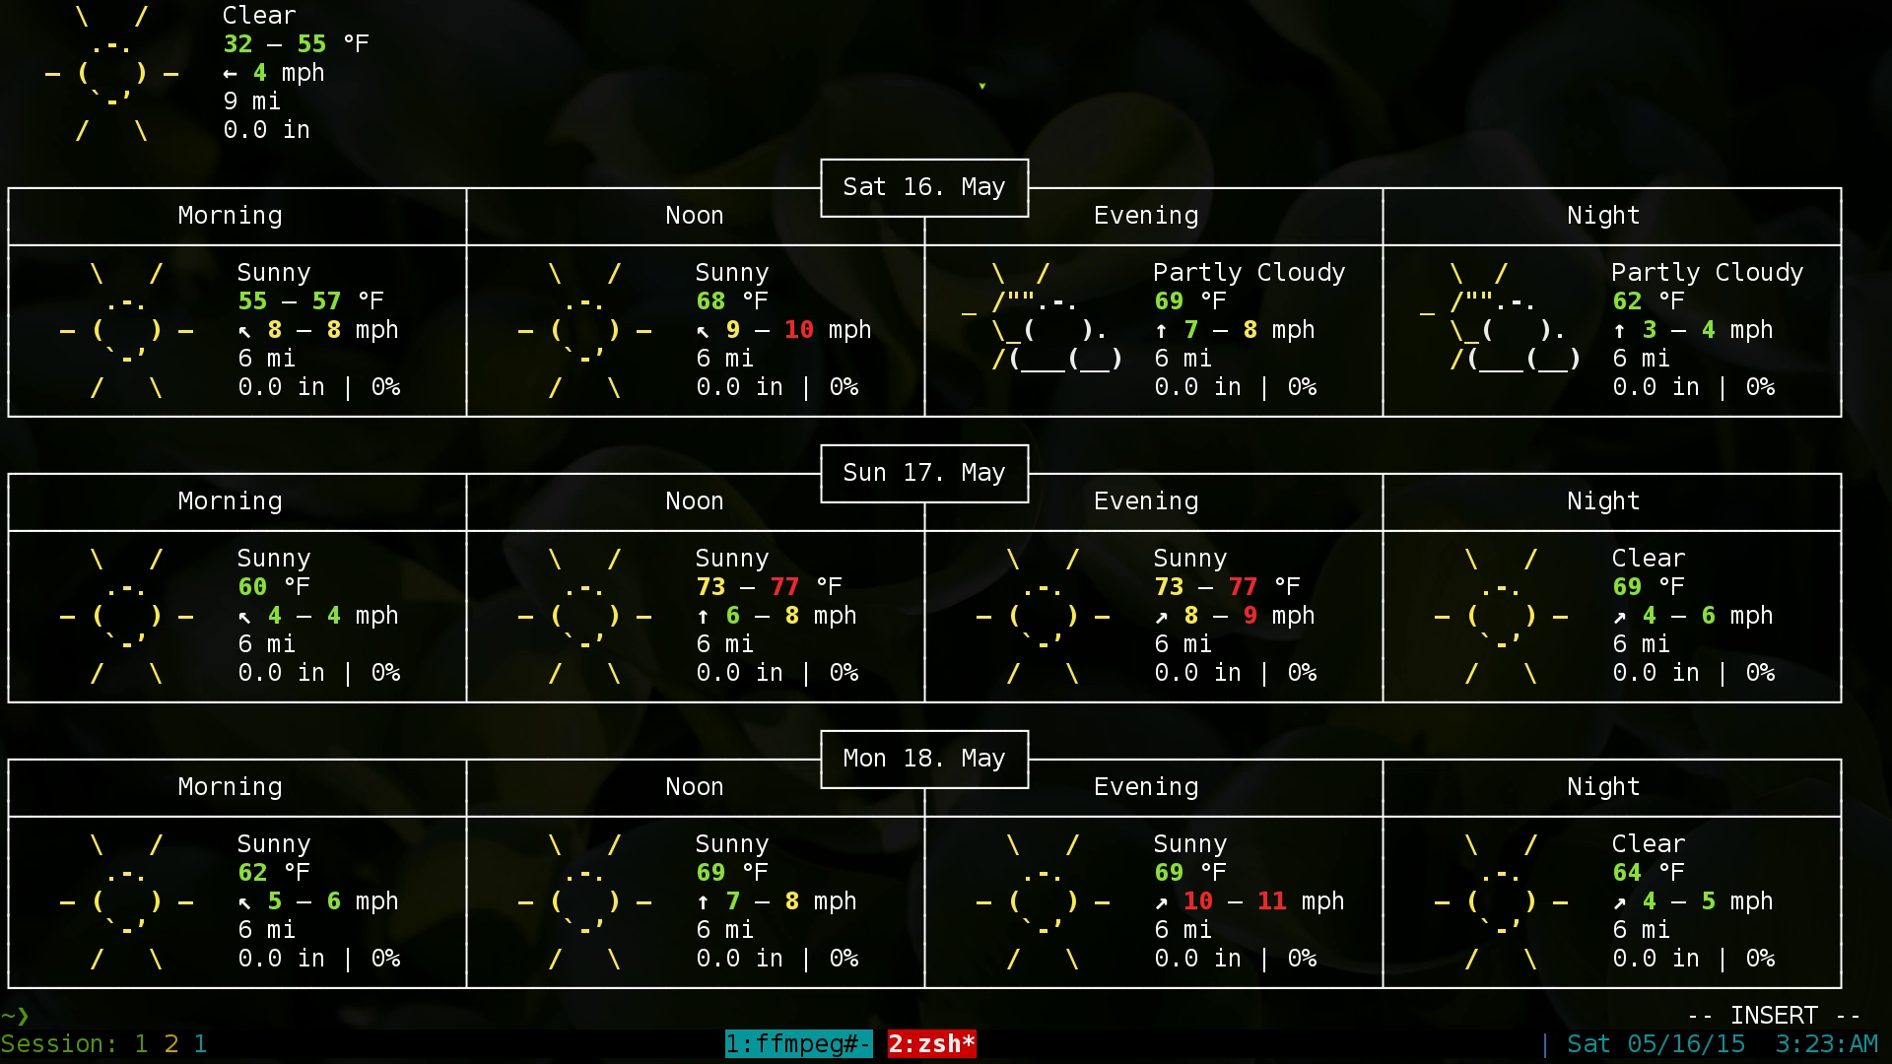
{"action": "key", "text": "ctrl+l"}
Run 'wego 2 London' and mark Saturday's Morning rain and Night overcast pictures
{"action": "type", "text": "wego"}
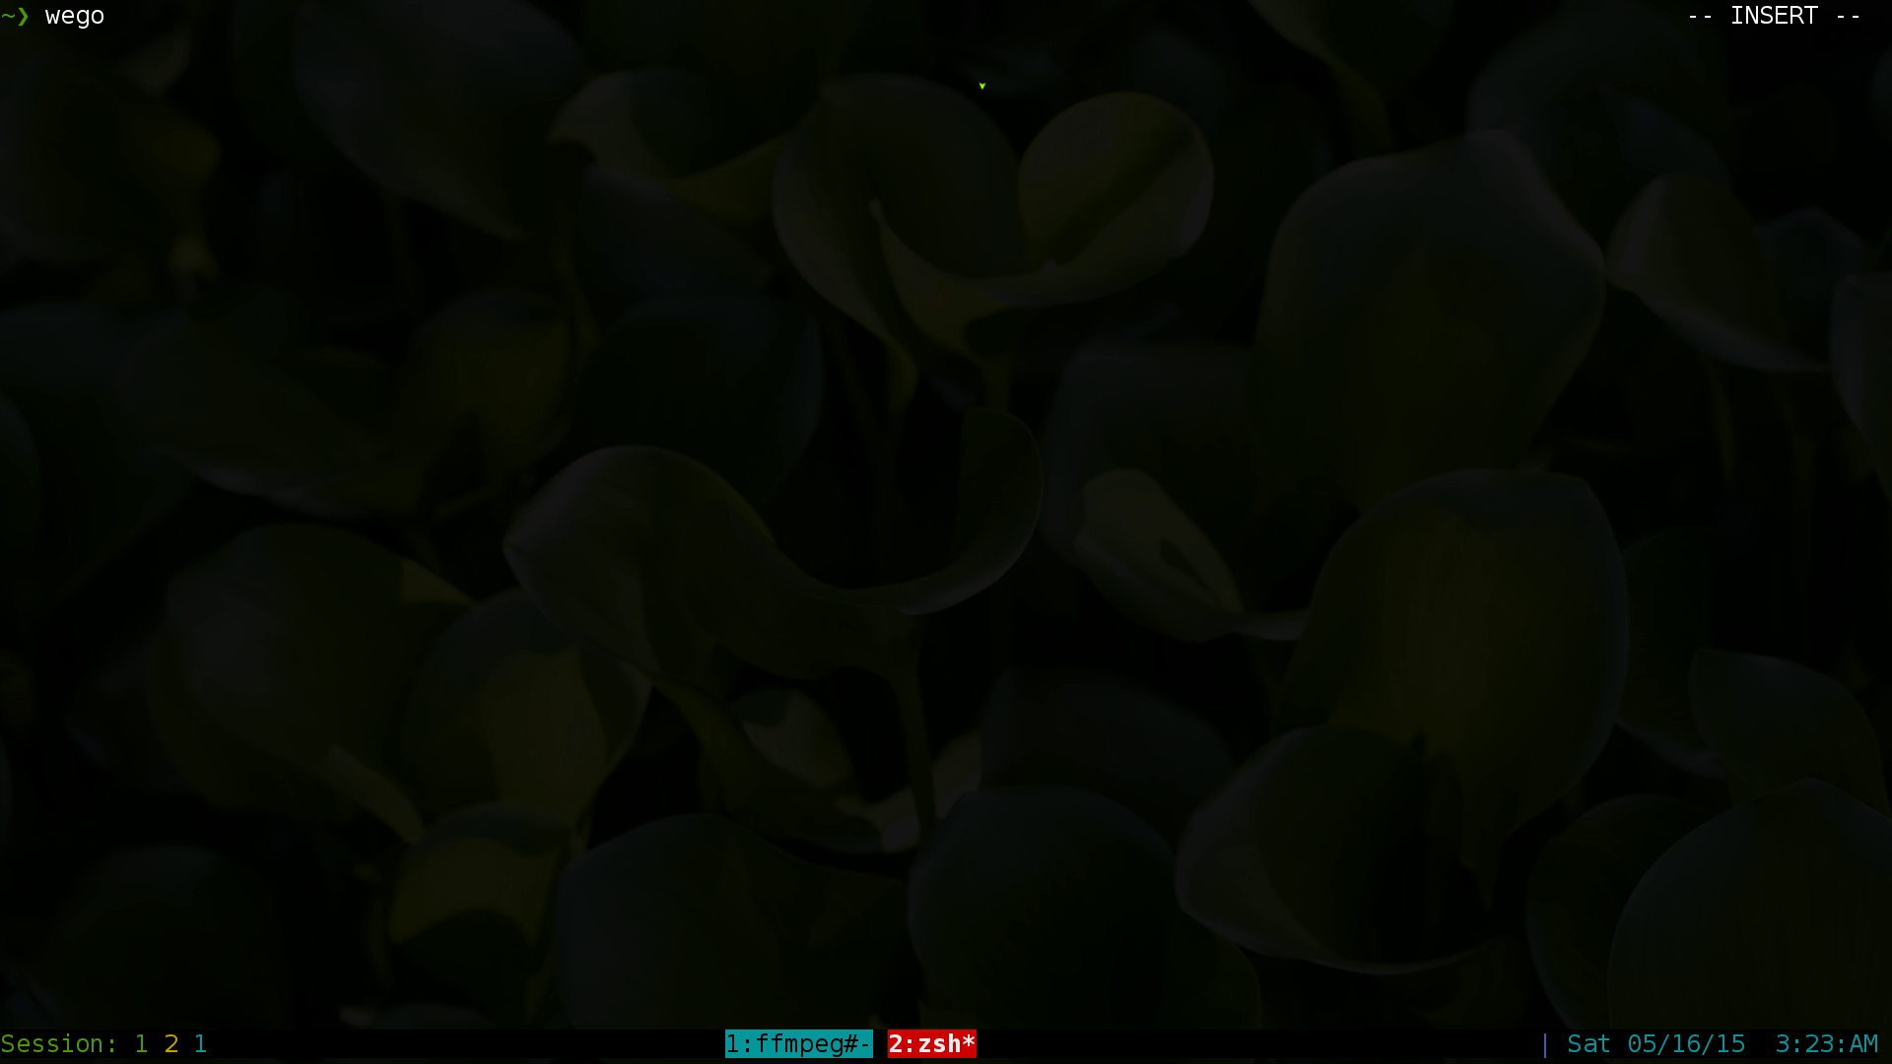
{"action": "type", "text": " 2 London"}
{"action": "key", "text": "Return"}
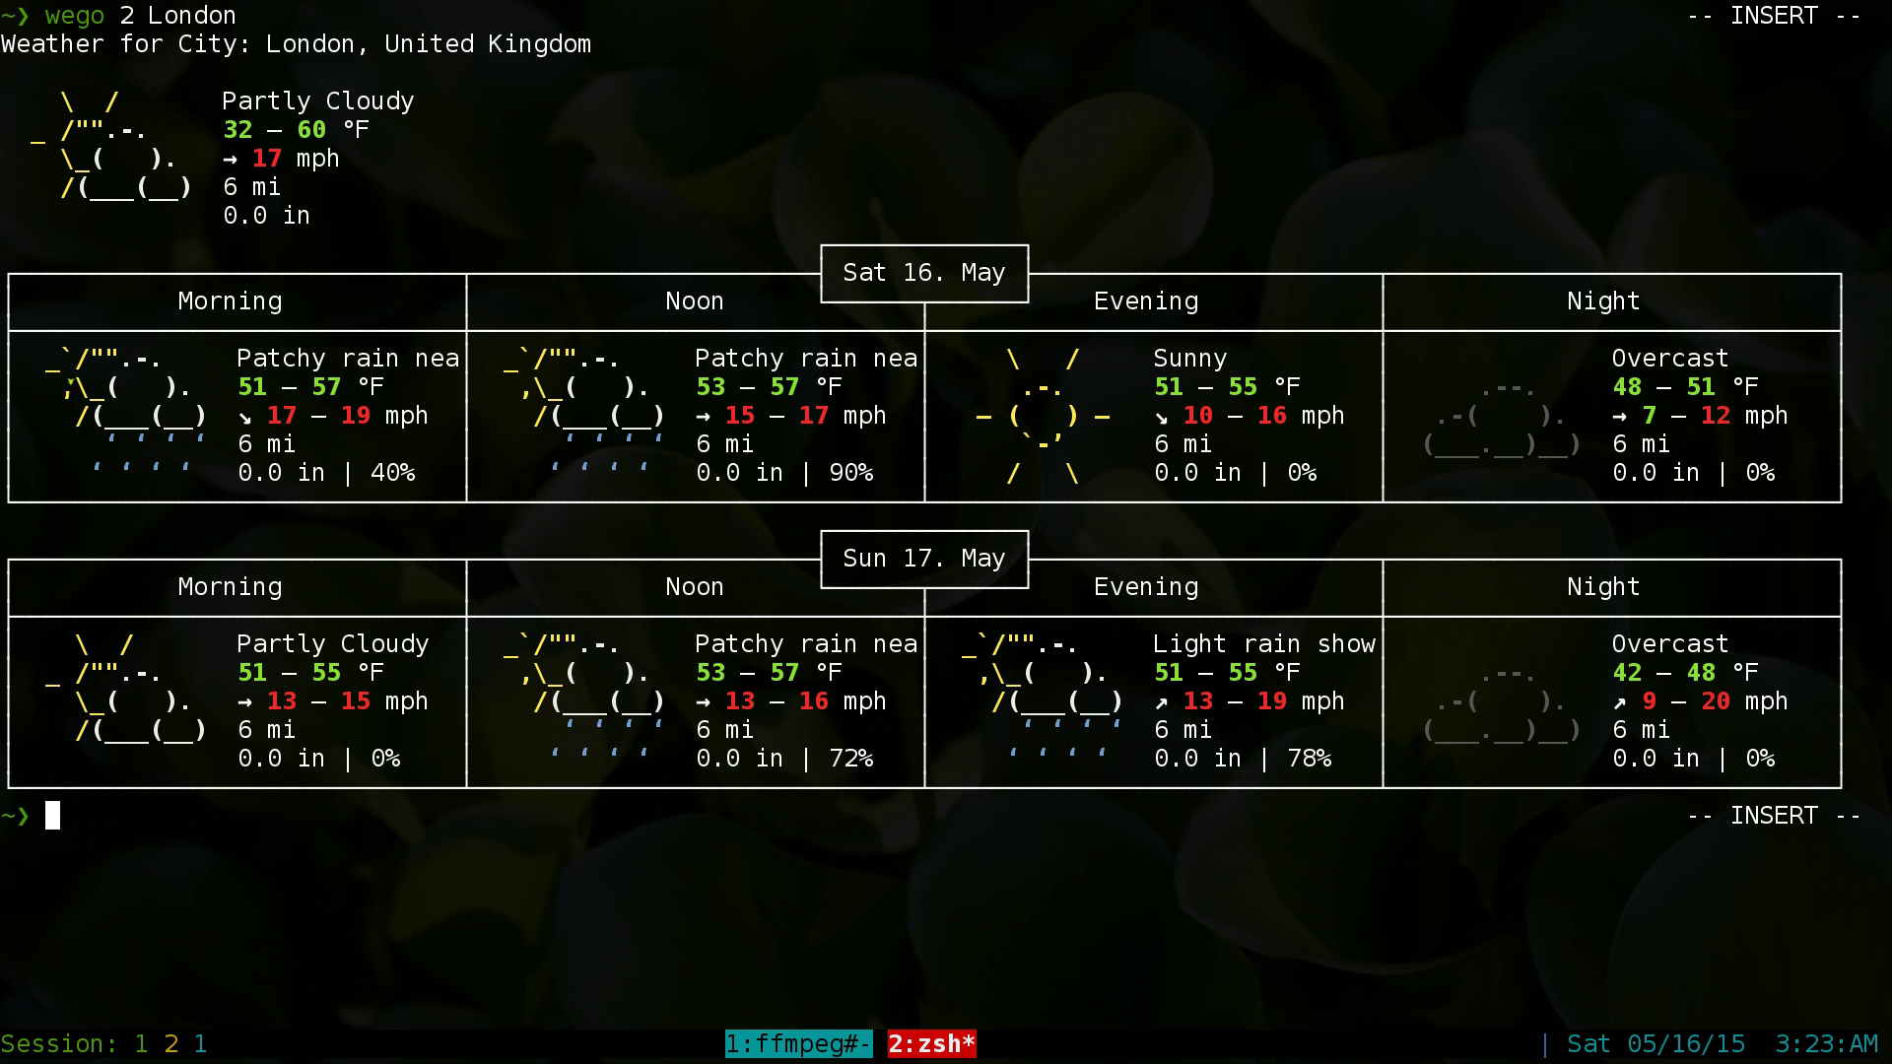
{"action": "left_click_drag", "start_coordinate": [42, 348], "coordinate": [430, 489]}
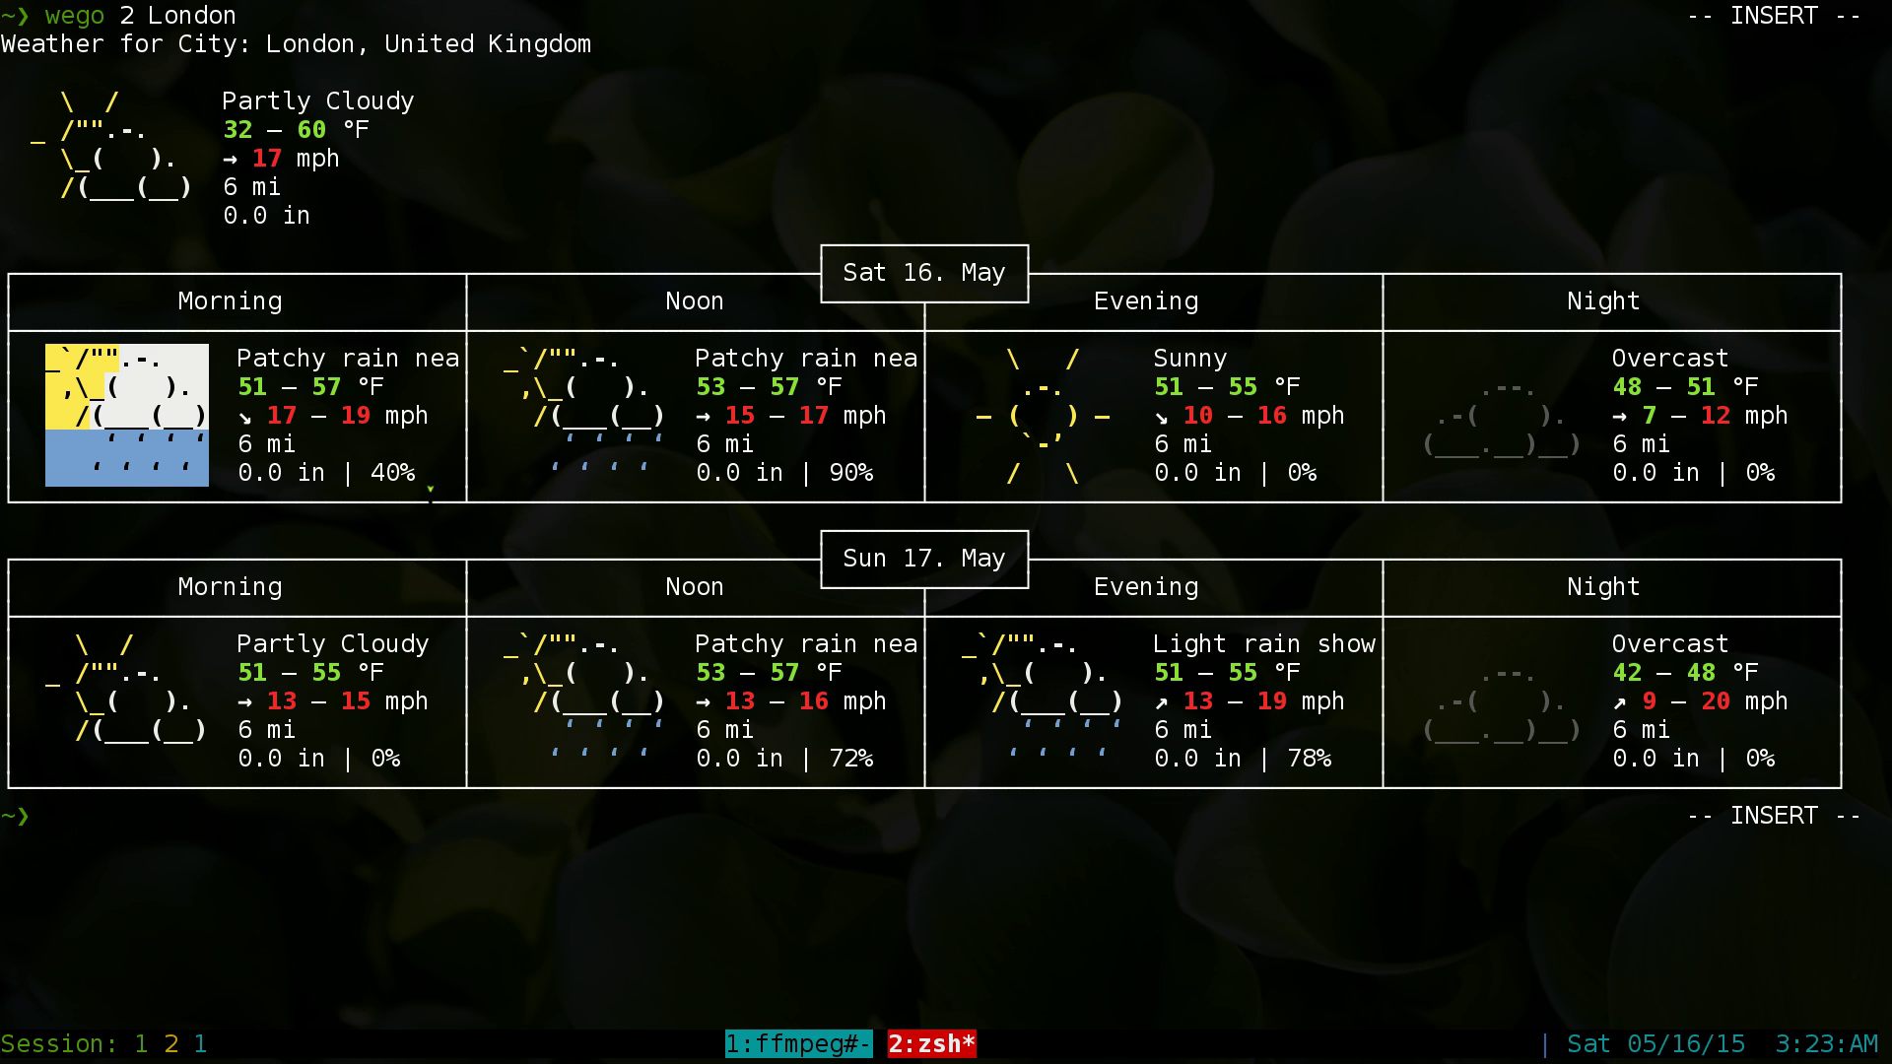
{"action": "left_click_drag", "start_coordinate": [1422, 375], "coordinate": [1584, 450]}
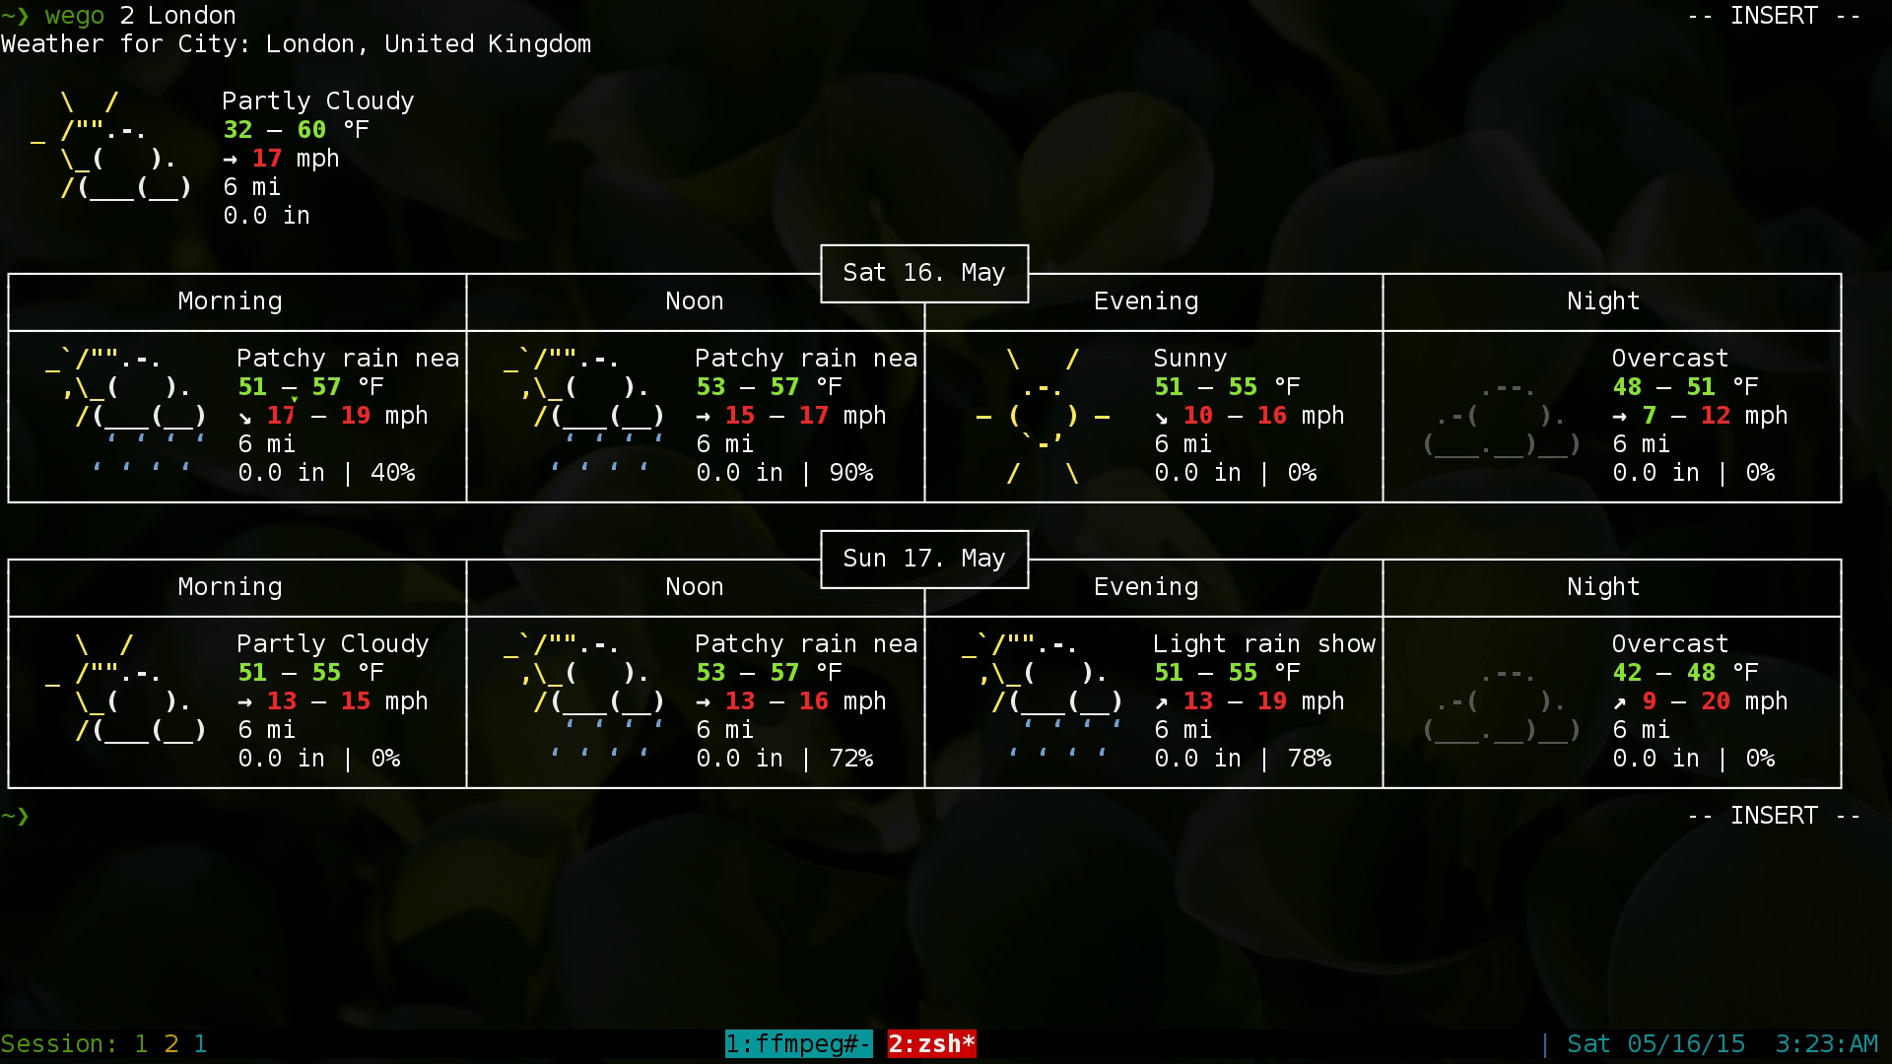
Highlight Saturday's weather descriptions: the Morning description, Patchy rain, Sunny and Overcast
{"action": "left_click_drag", "start_coordinate": [237, 359], "coordinate": [394, 353]}
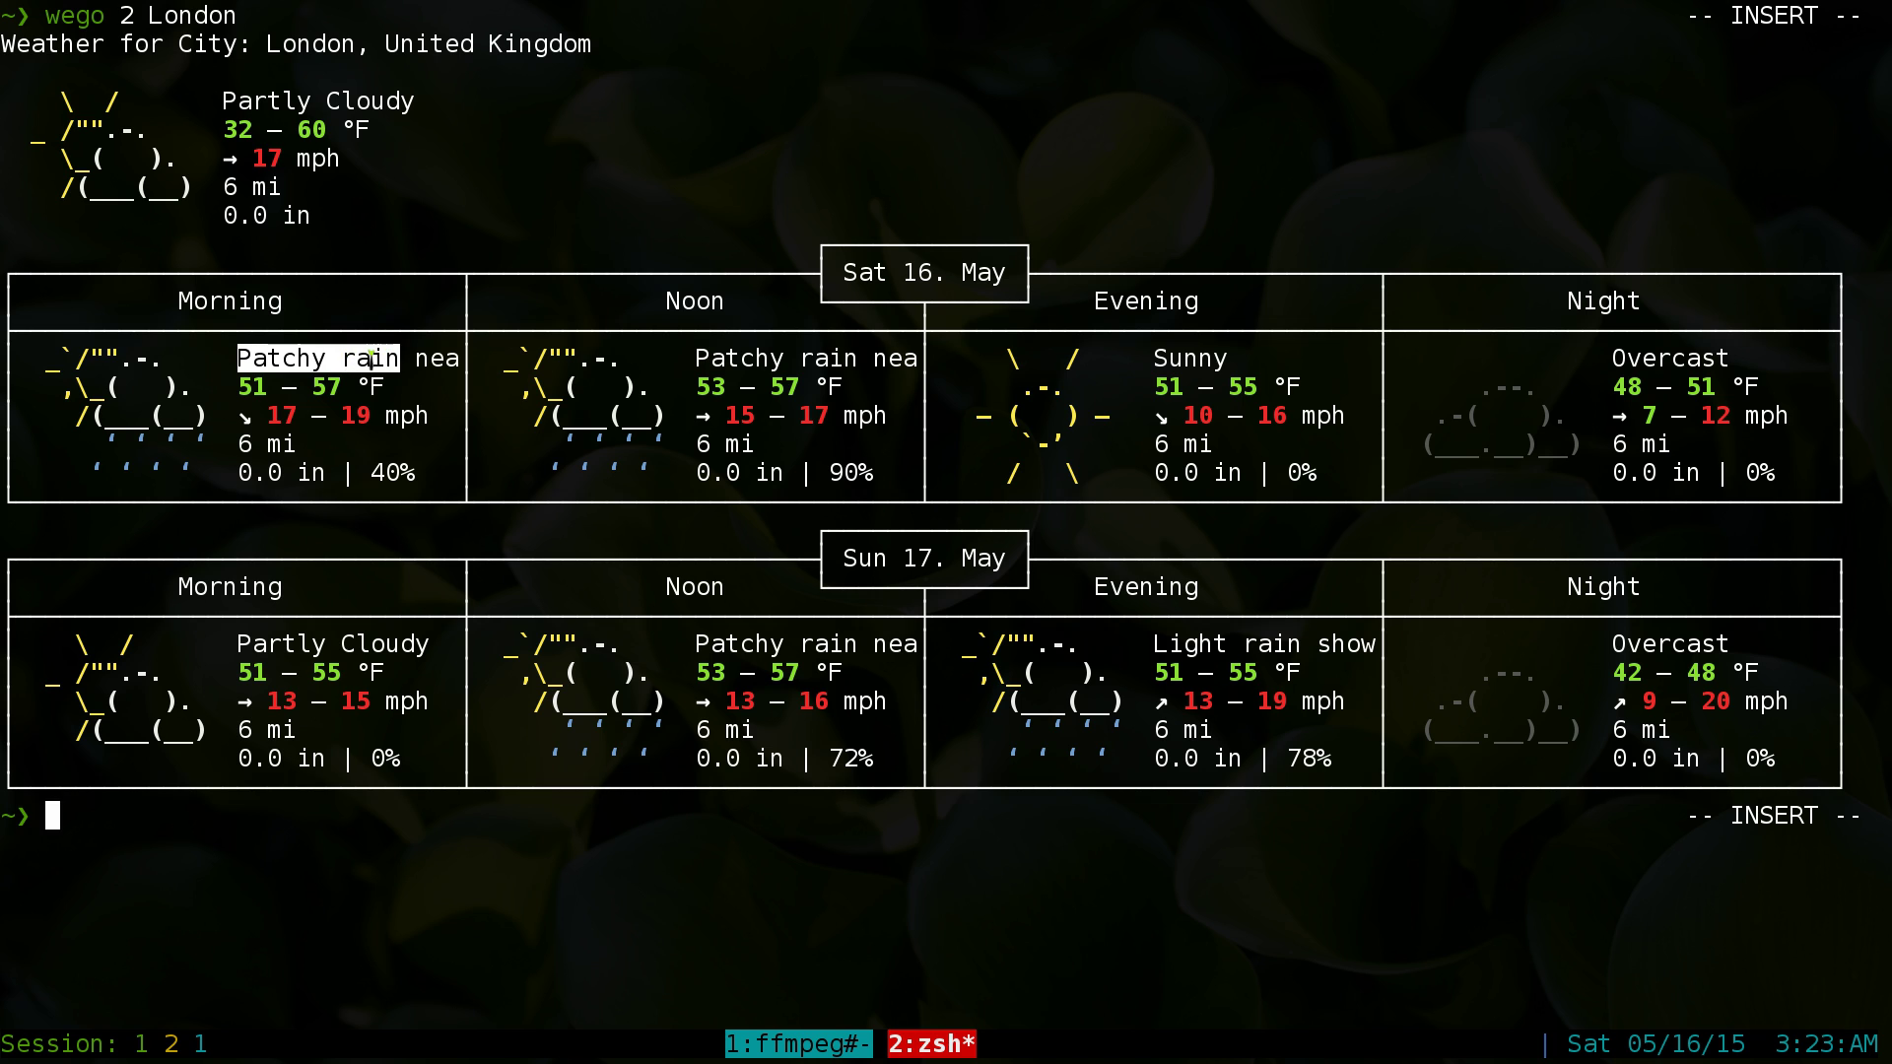
{"action": "left_click_drag", "start_coordinate": [694, 353], "coordinate": [863, 356]}
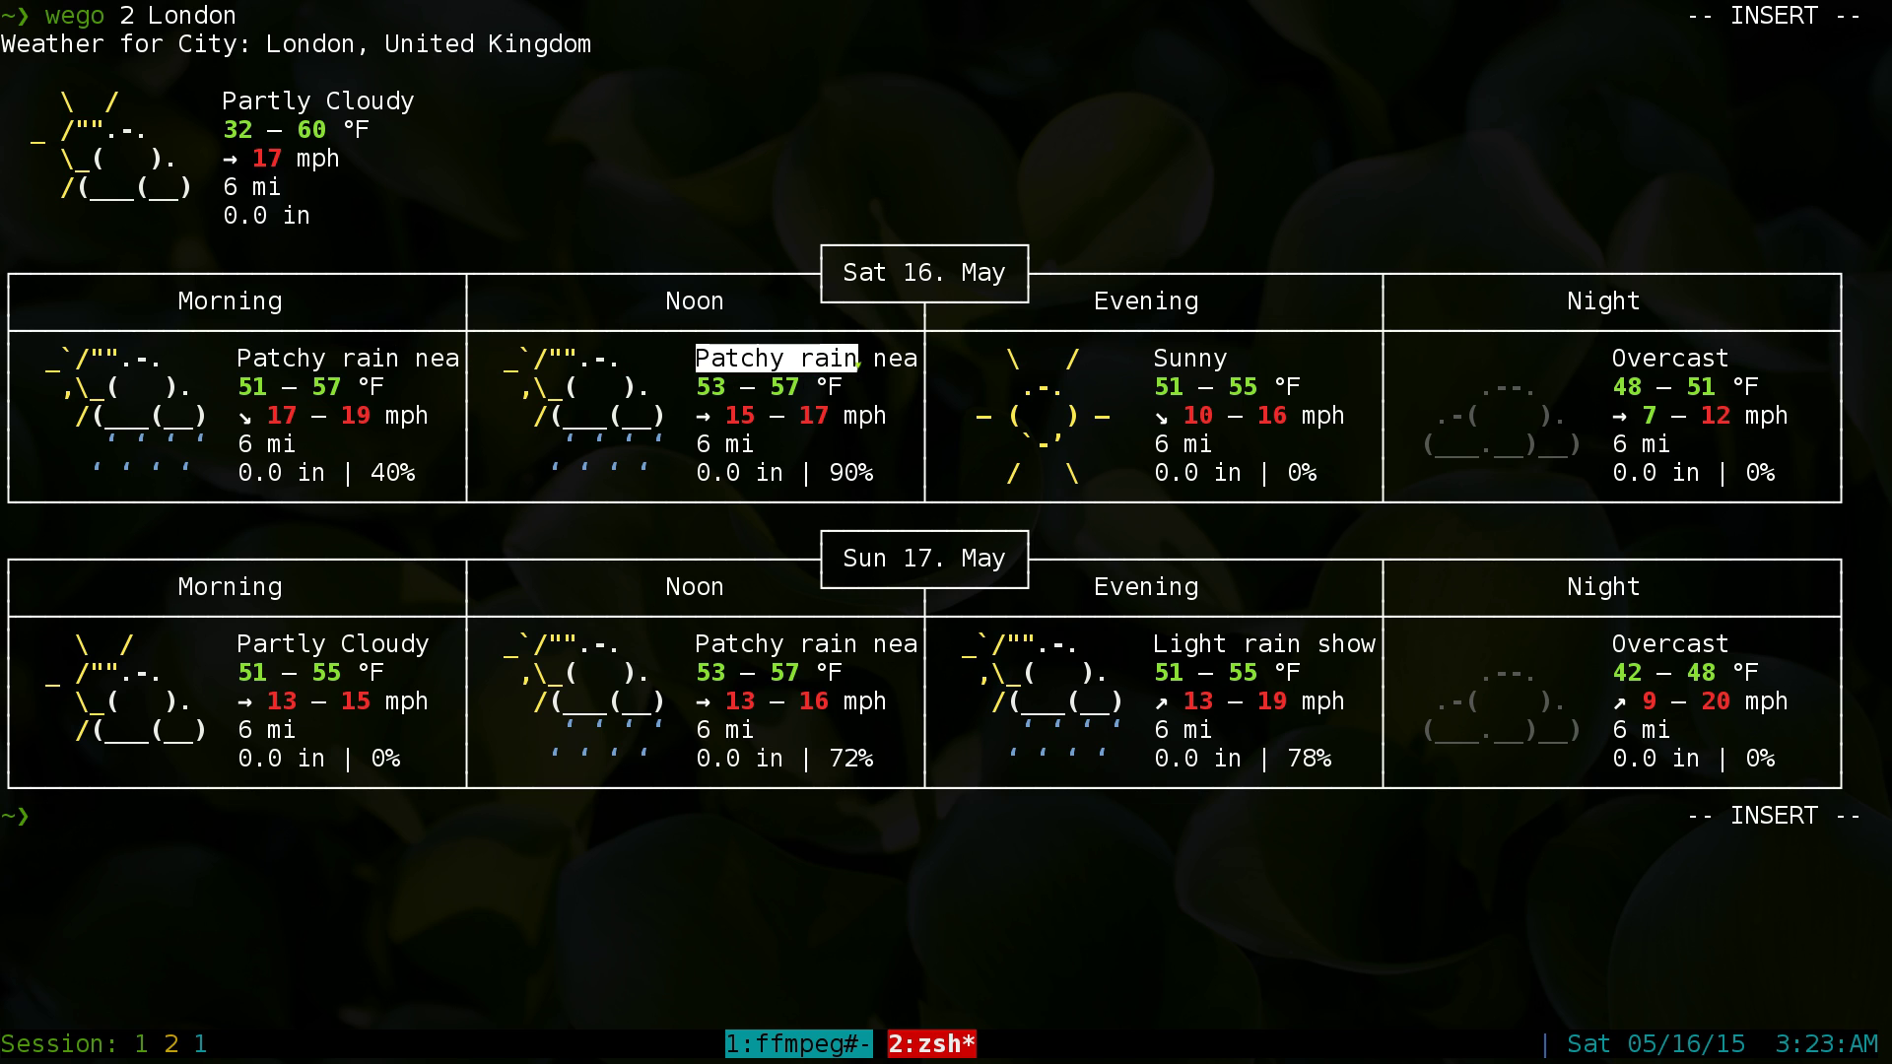
{"action": "left_click", "coordinate": [1182, 362]}
{"action": "double_click", "coordinate": [1182, 363]}
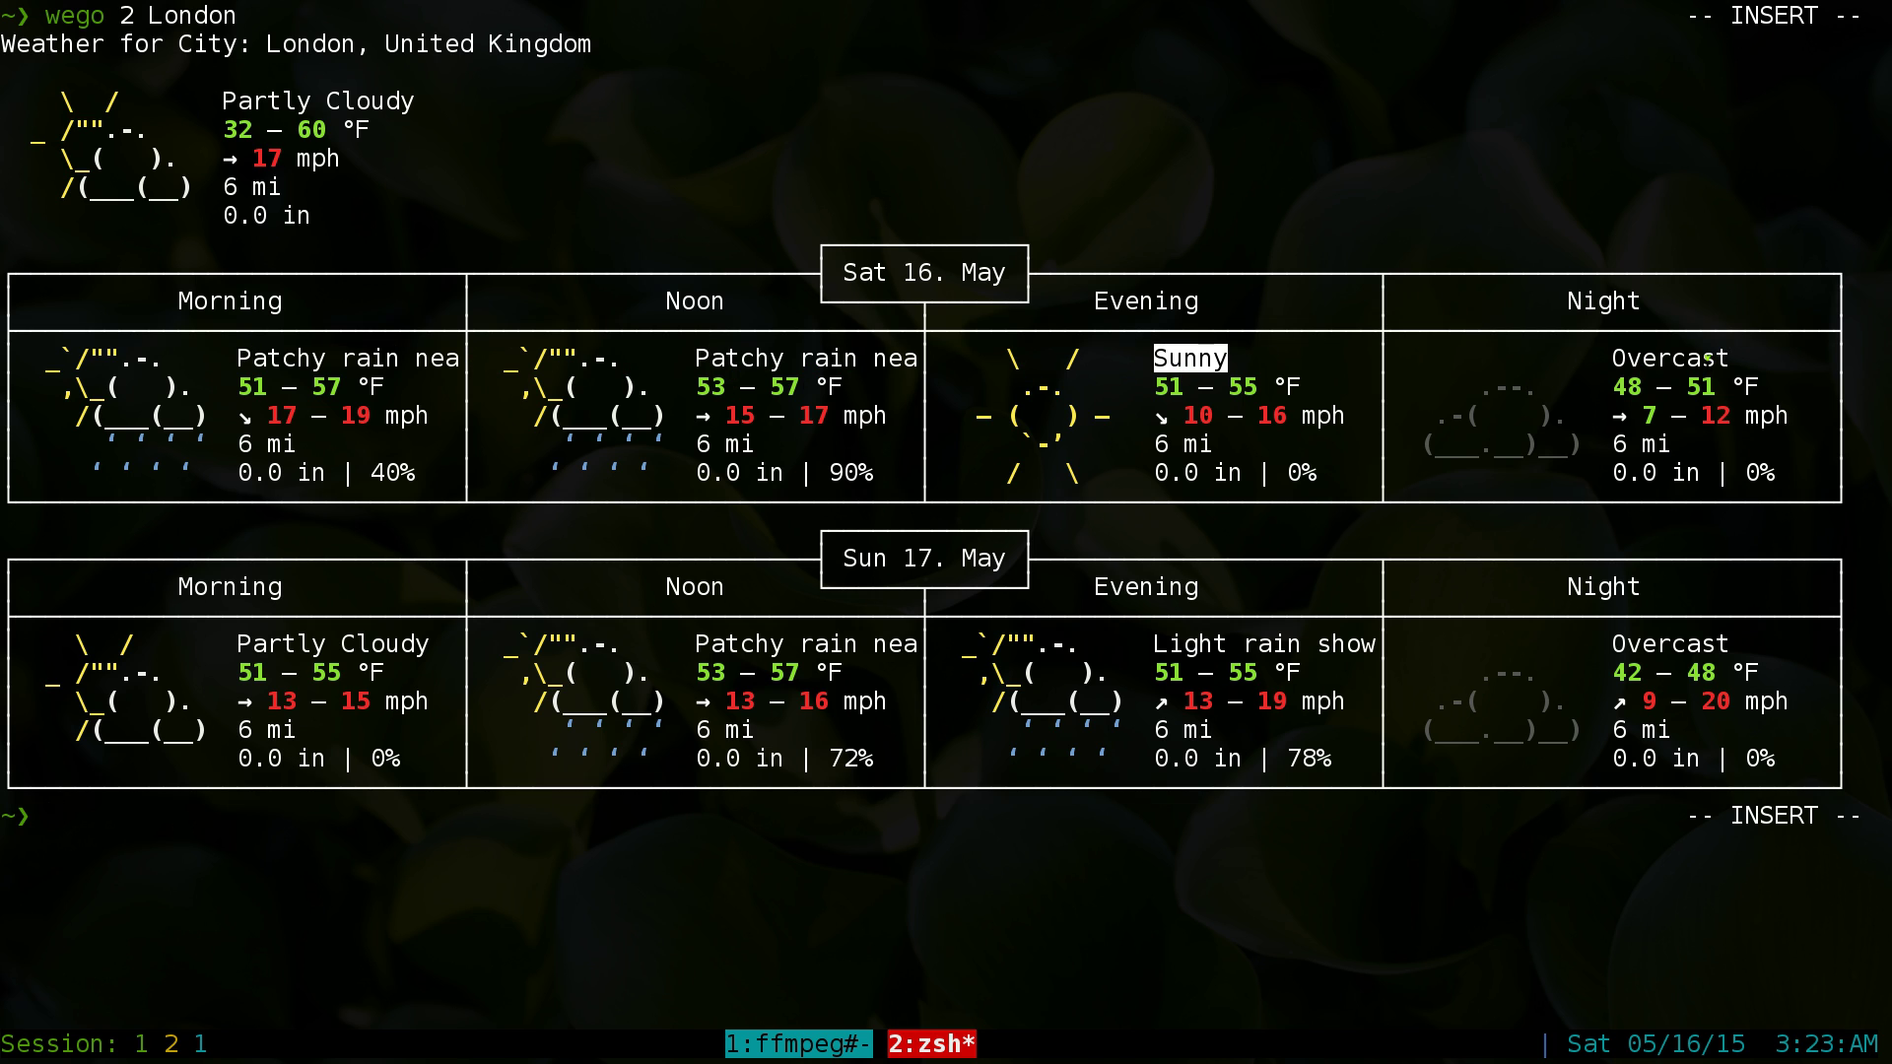
{"action": "double_click", "coordinate": [1720, 360]}
{"action": "left_click", "coordinate": [1723, 391]}
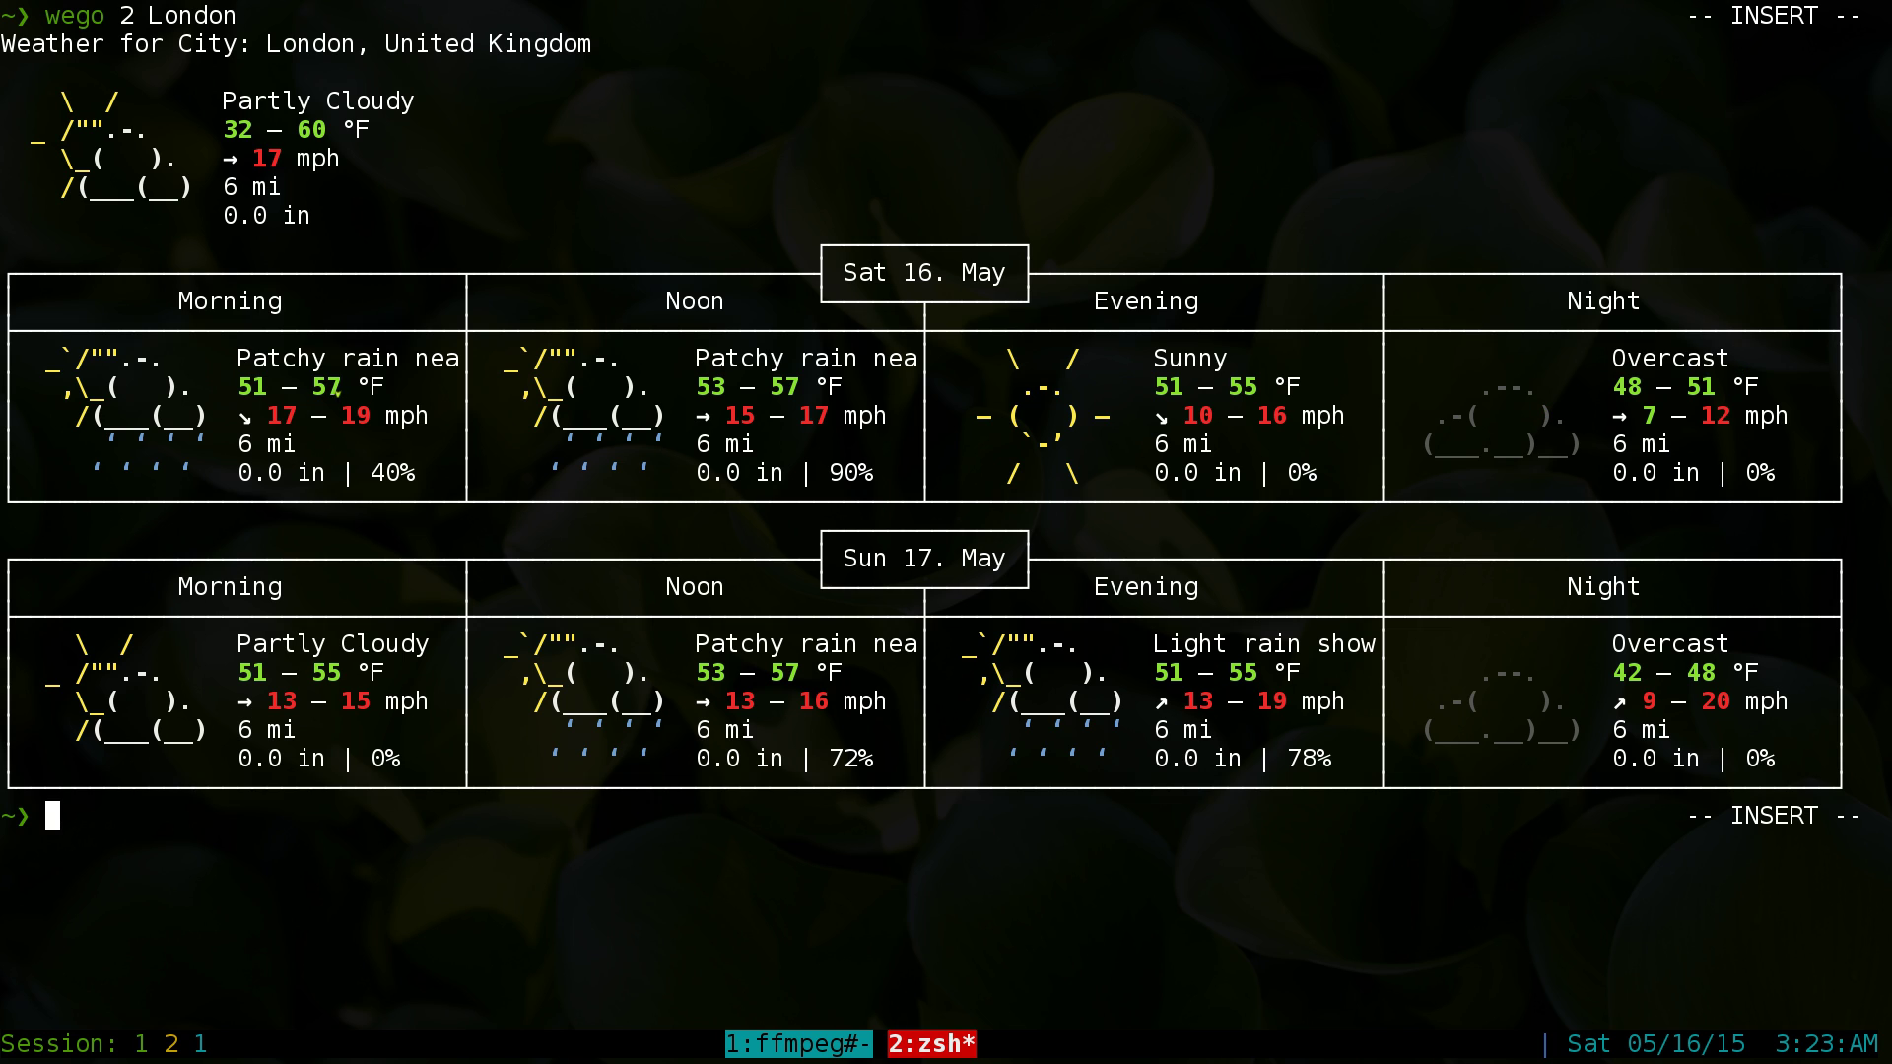
Highlight Saturday Morning's temperature range, wind speed and 6 mi visibility in the London forecast
{"action": "left_click_drag", "start_coordinate": [237, 387], "coordinate": [378, 390]}
{"action": "left_click_drag", "start_coordinate": [268, 414], "coordinate": [430, 410]}
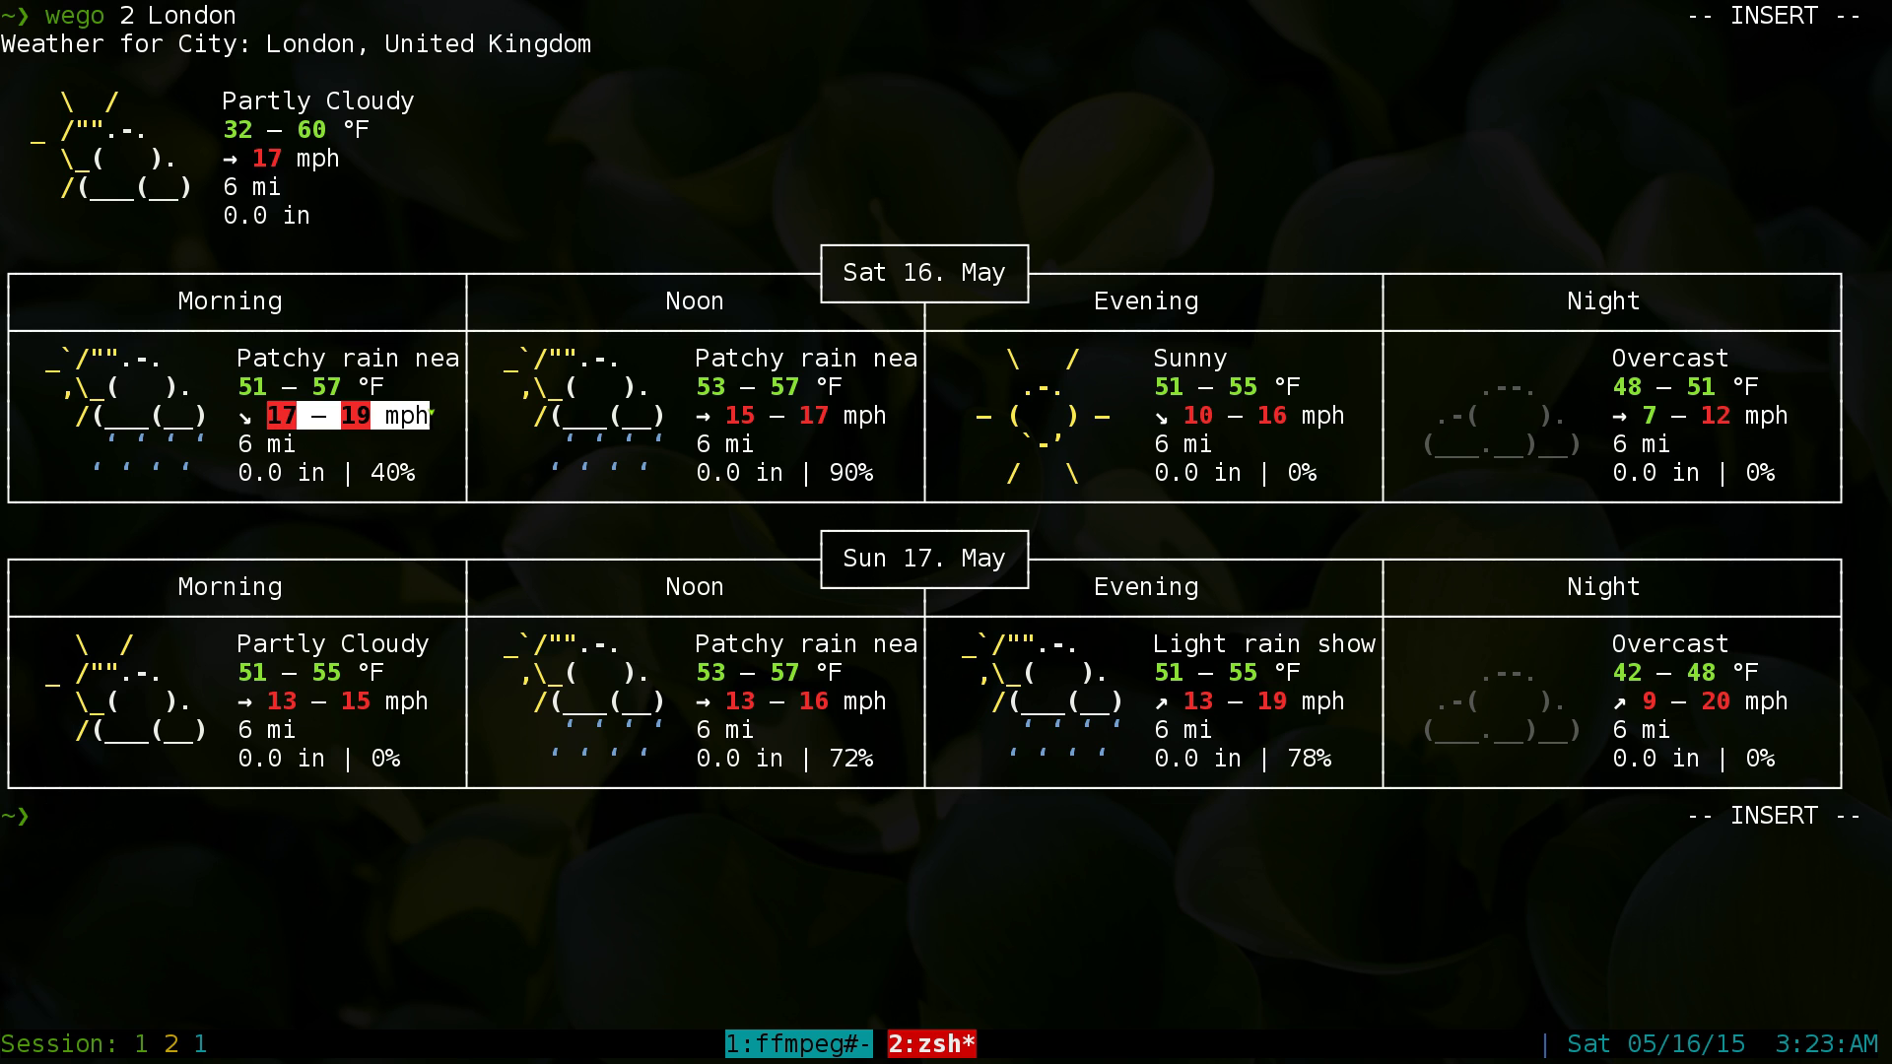
{"action": "left_click", "coordinate": [259, 428]}
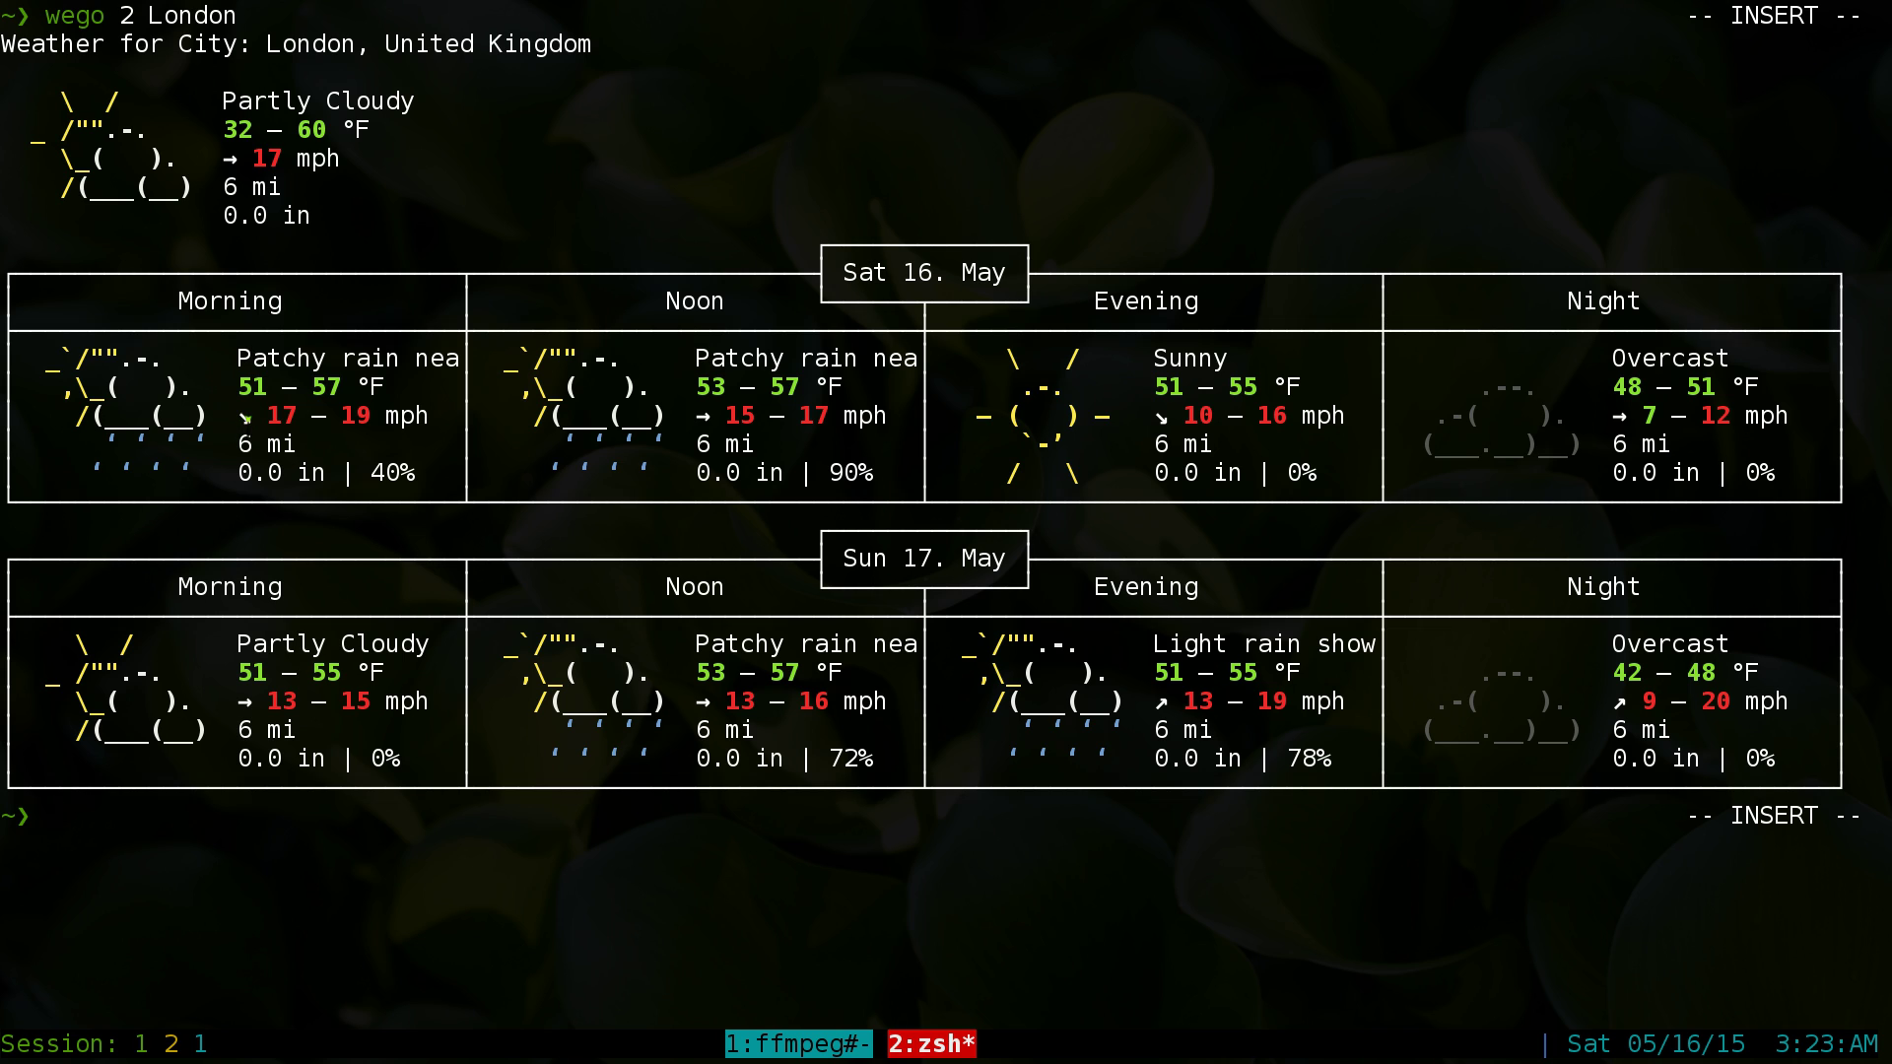
{"action": "left_click_drag", "start_coordinate": [232, 442], "coordinate": [299, 443]}
{"action": "left_click", "coordinate": [344, 443]}
{"action": "left_click_drag", "start_coordinate": [311, 444], "coordinate": [237, 446]}
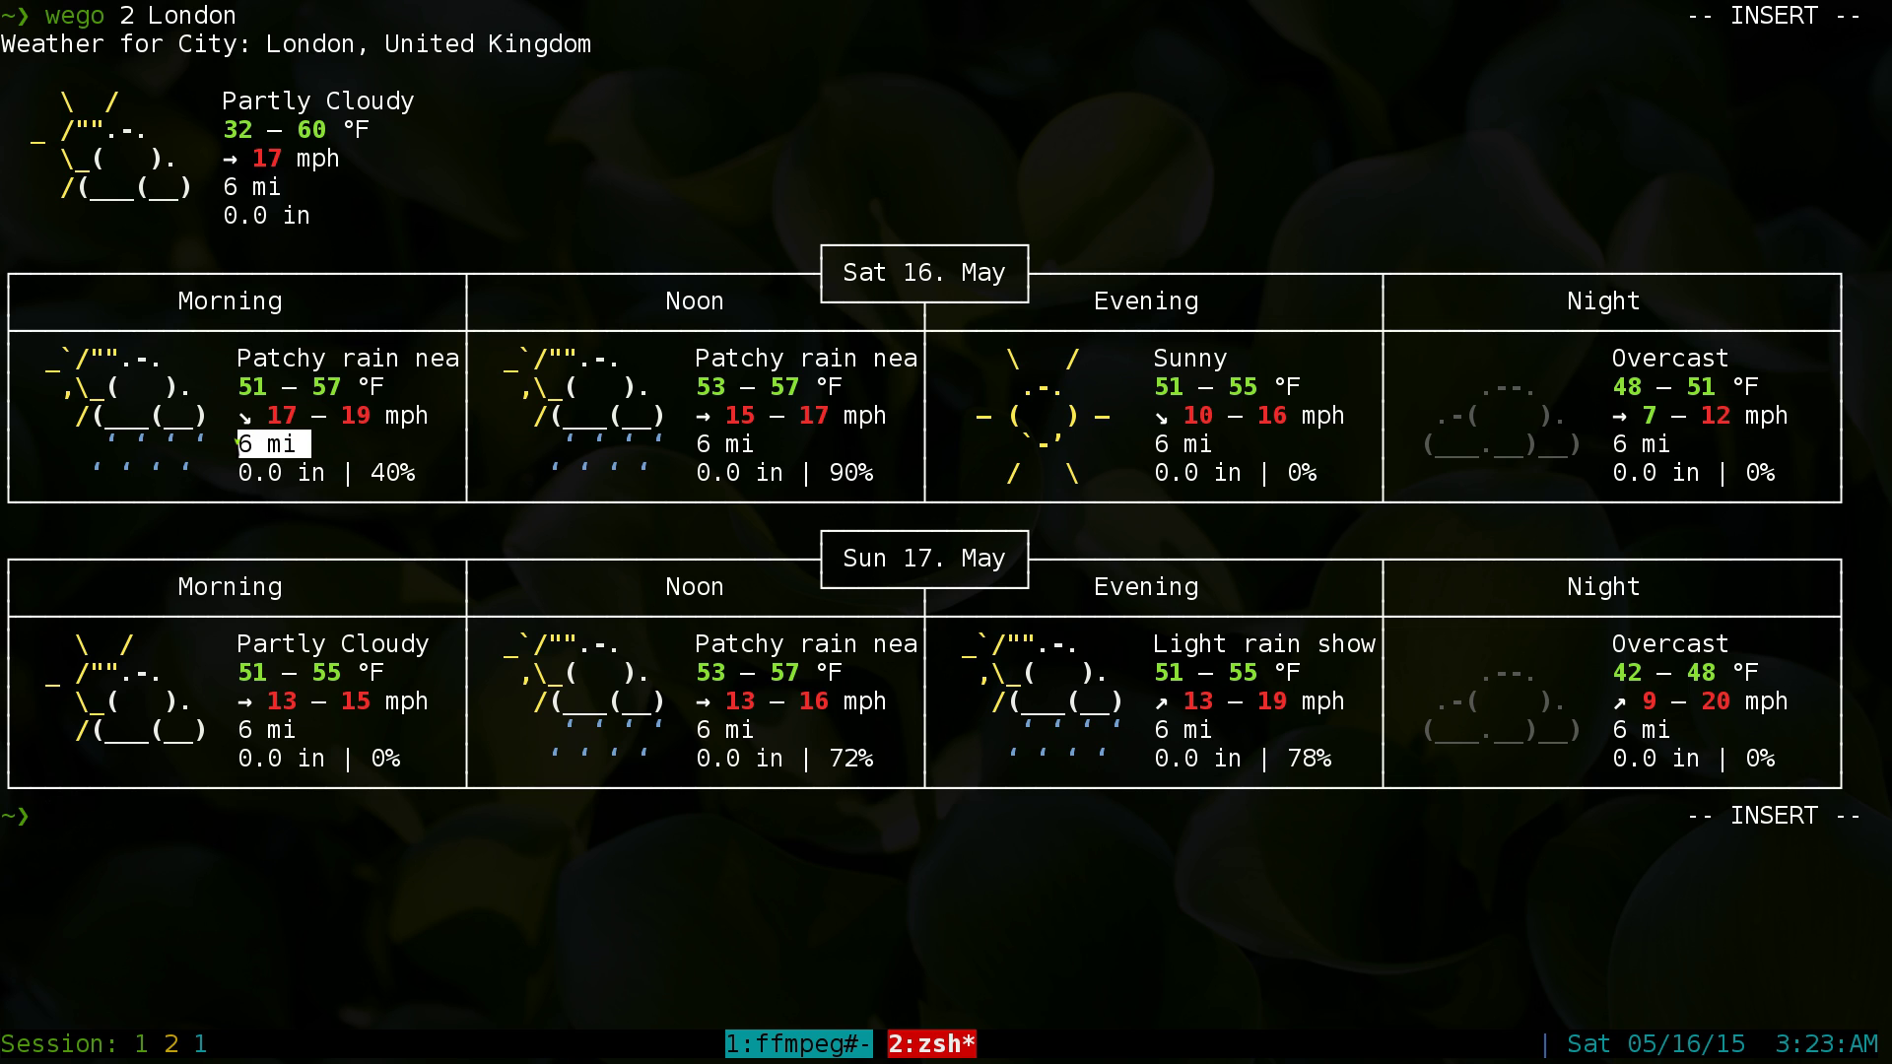
{"action": "left_click", "coordinate": [315, 442]}
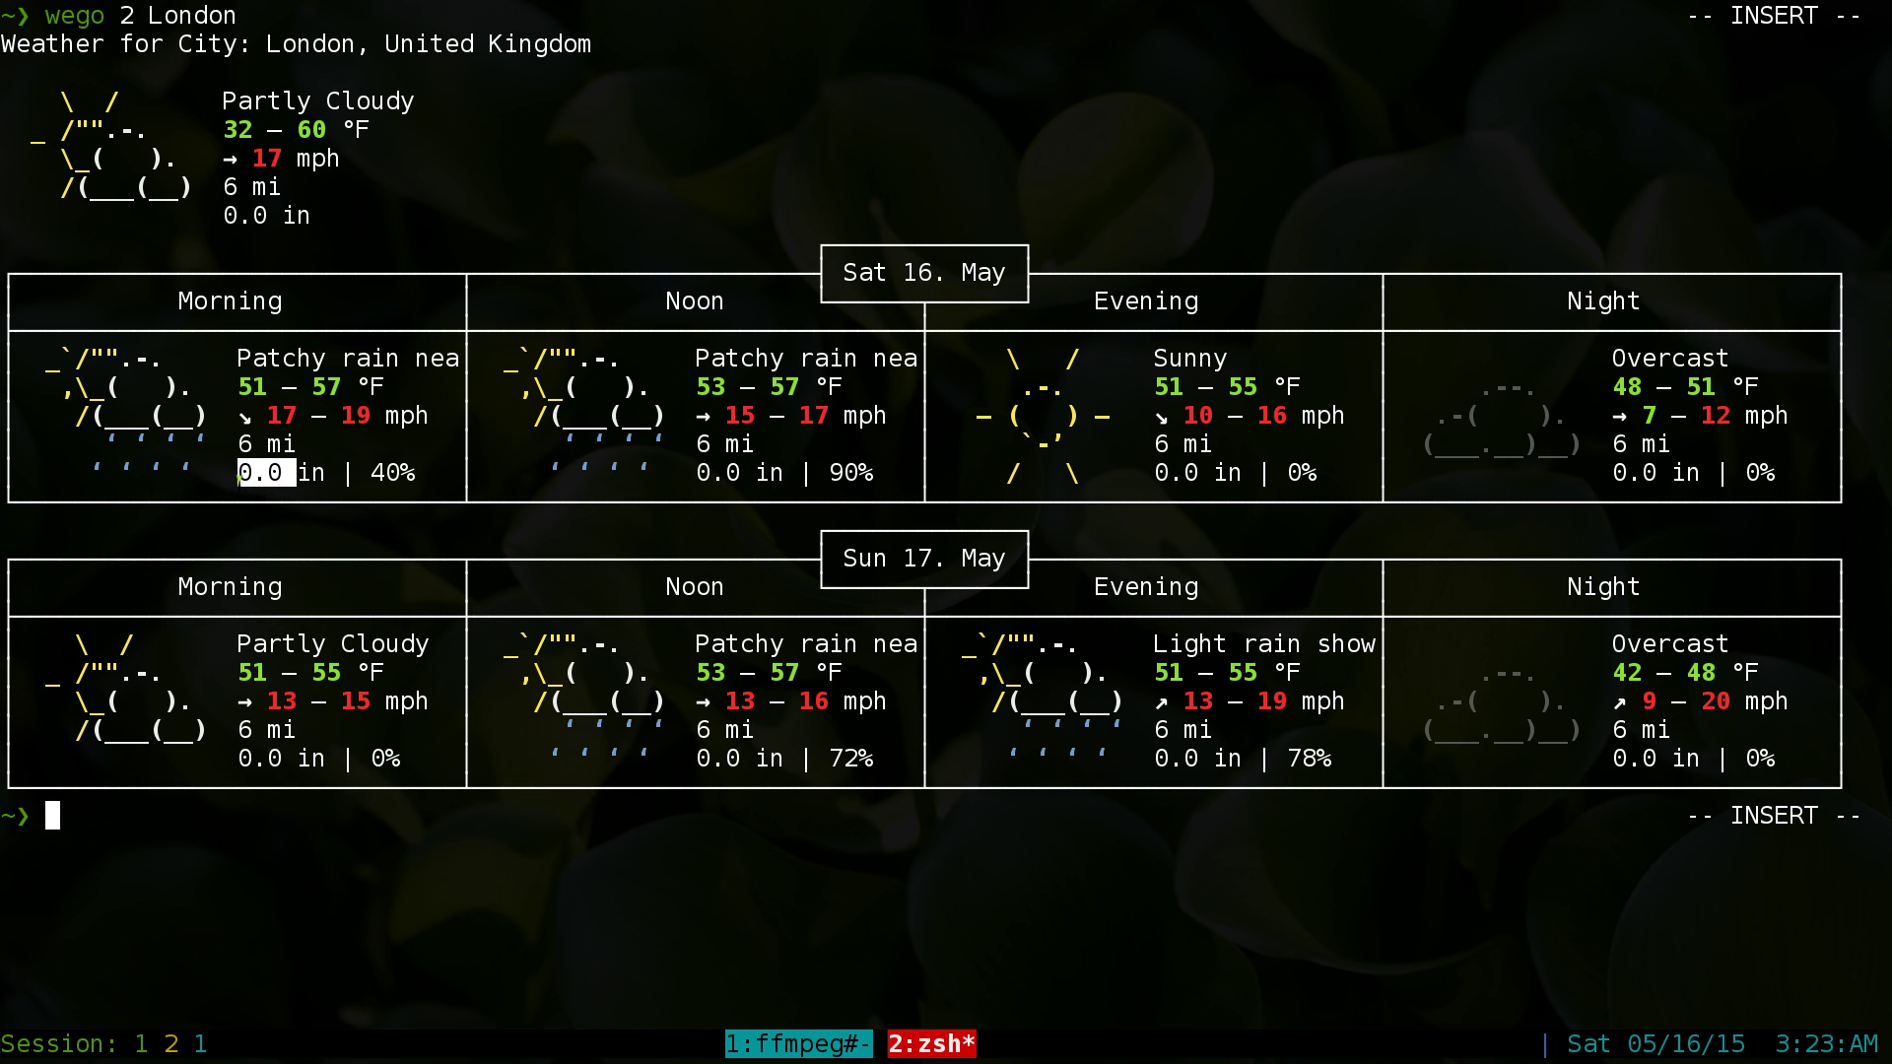
Point out the 0.0 rainfall amount and the 40% chance of rain
{"action": "left_click", "coordinate": [303, 472]}
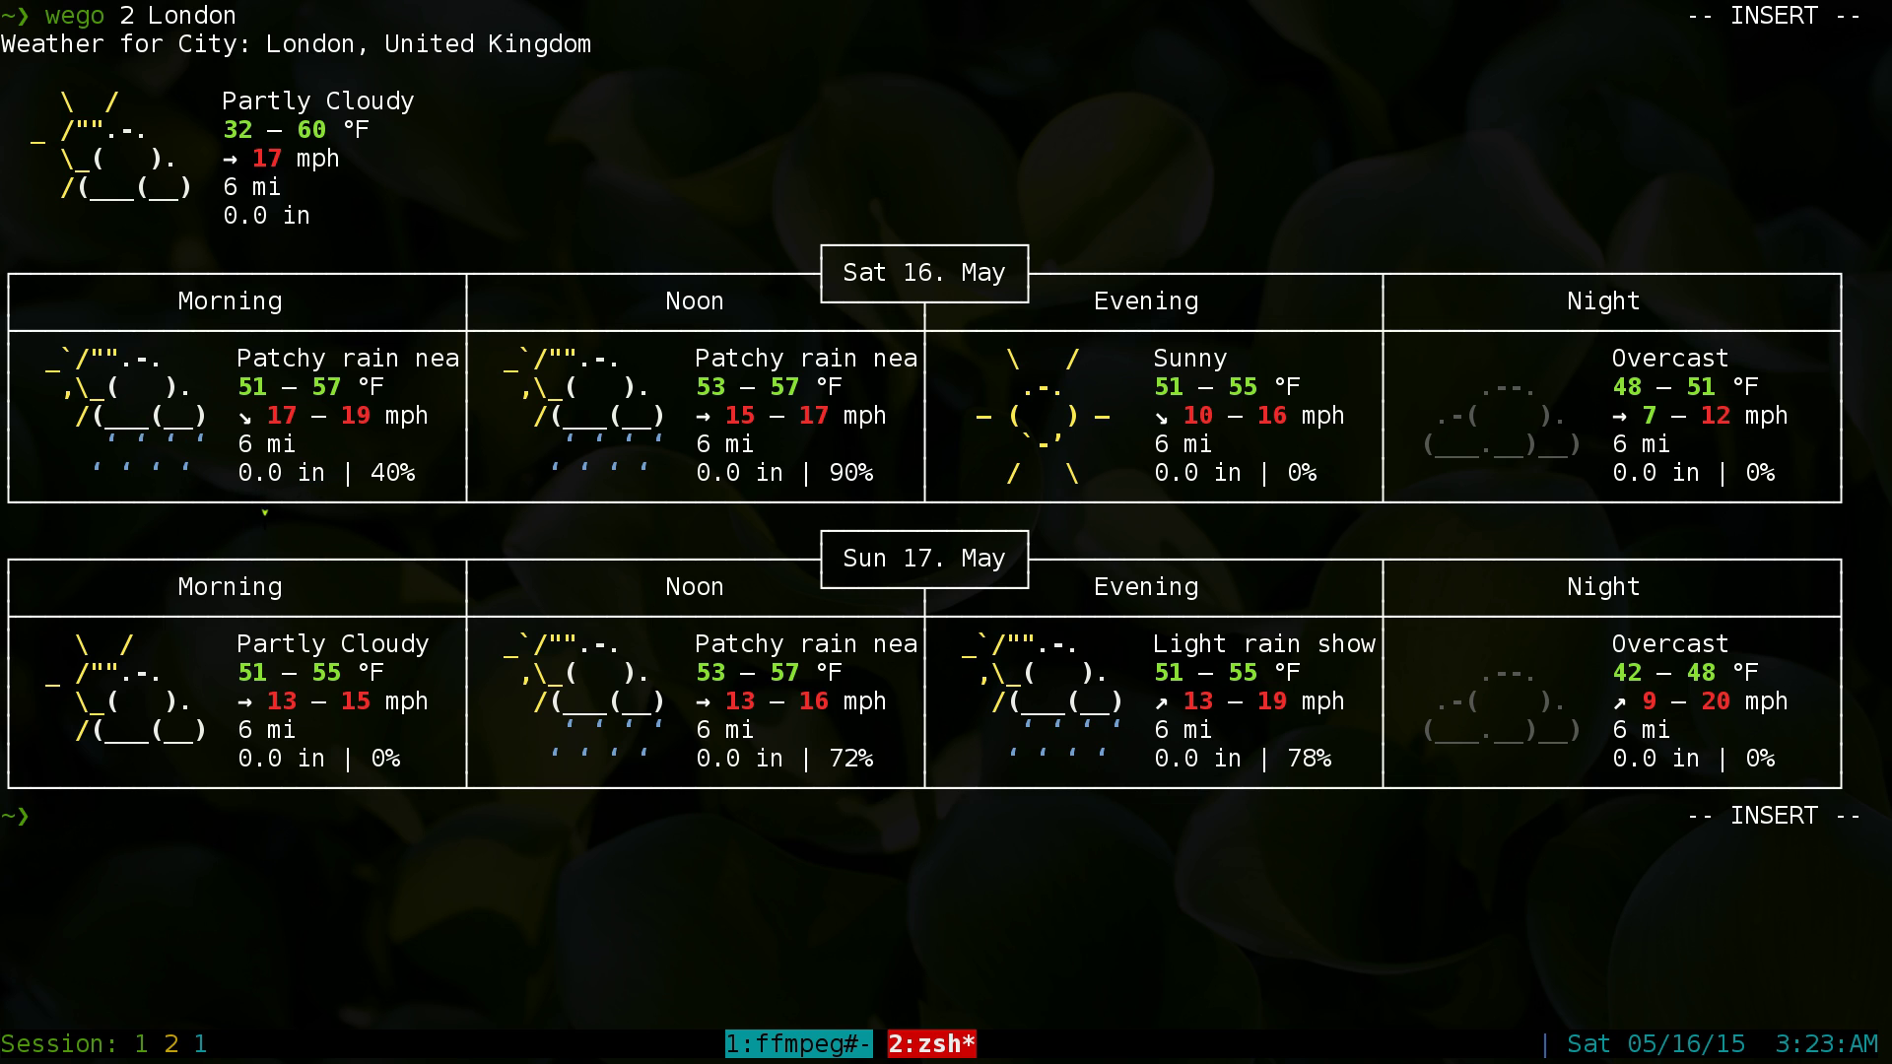
{"action": "left_click_drag", "start_coordinate": [362, 468], "coordinate": [418, 473]}
{"action": "left_click", "coordinate": [286, 485]}
Clear the screen and rerun the previous command as 'wego 2 Dubai'
{"action": "key", "text": "ctrl+l"}
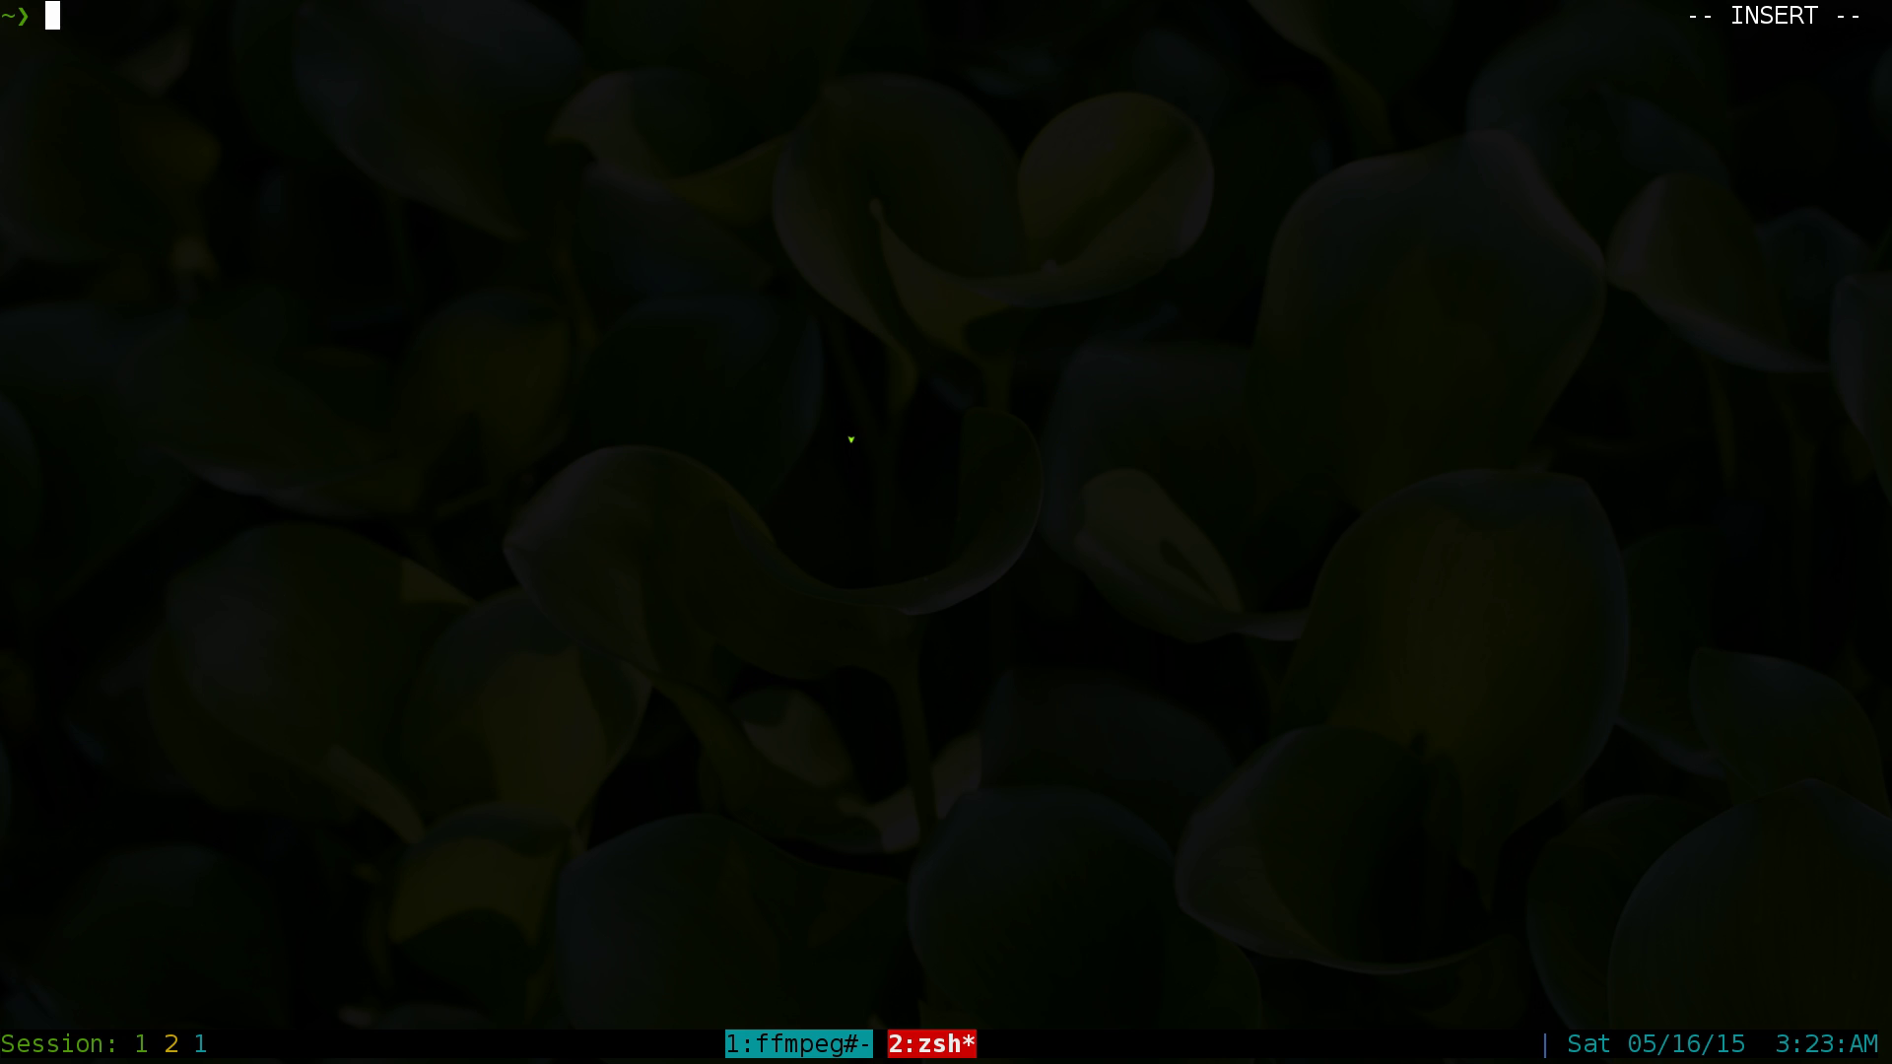
{"action": "key", "text": "Up"}
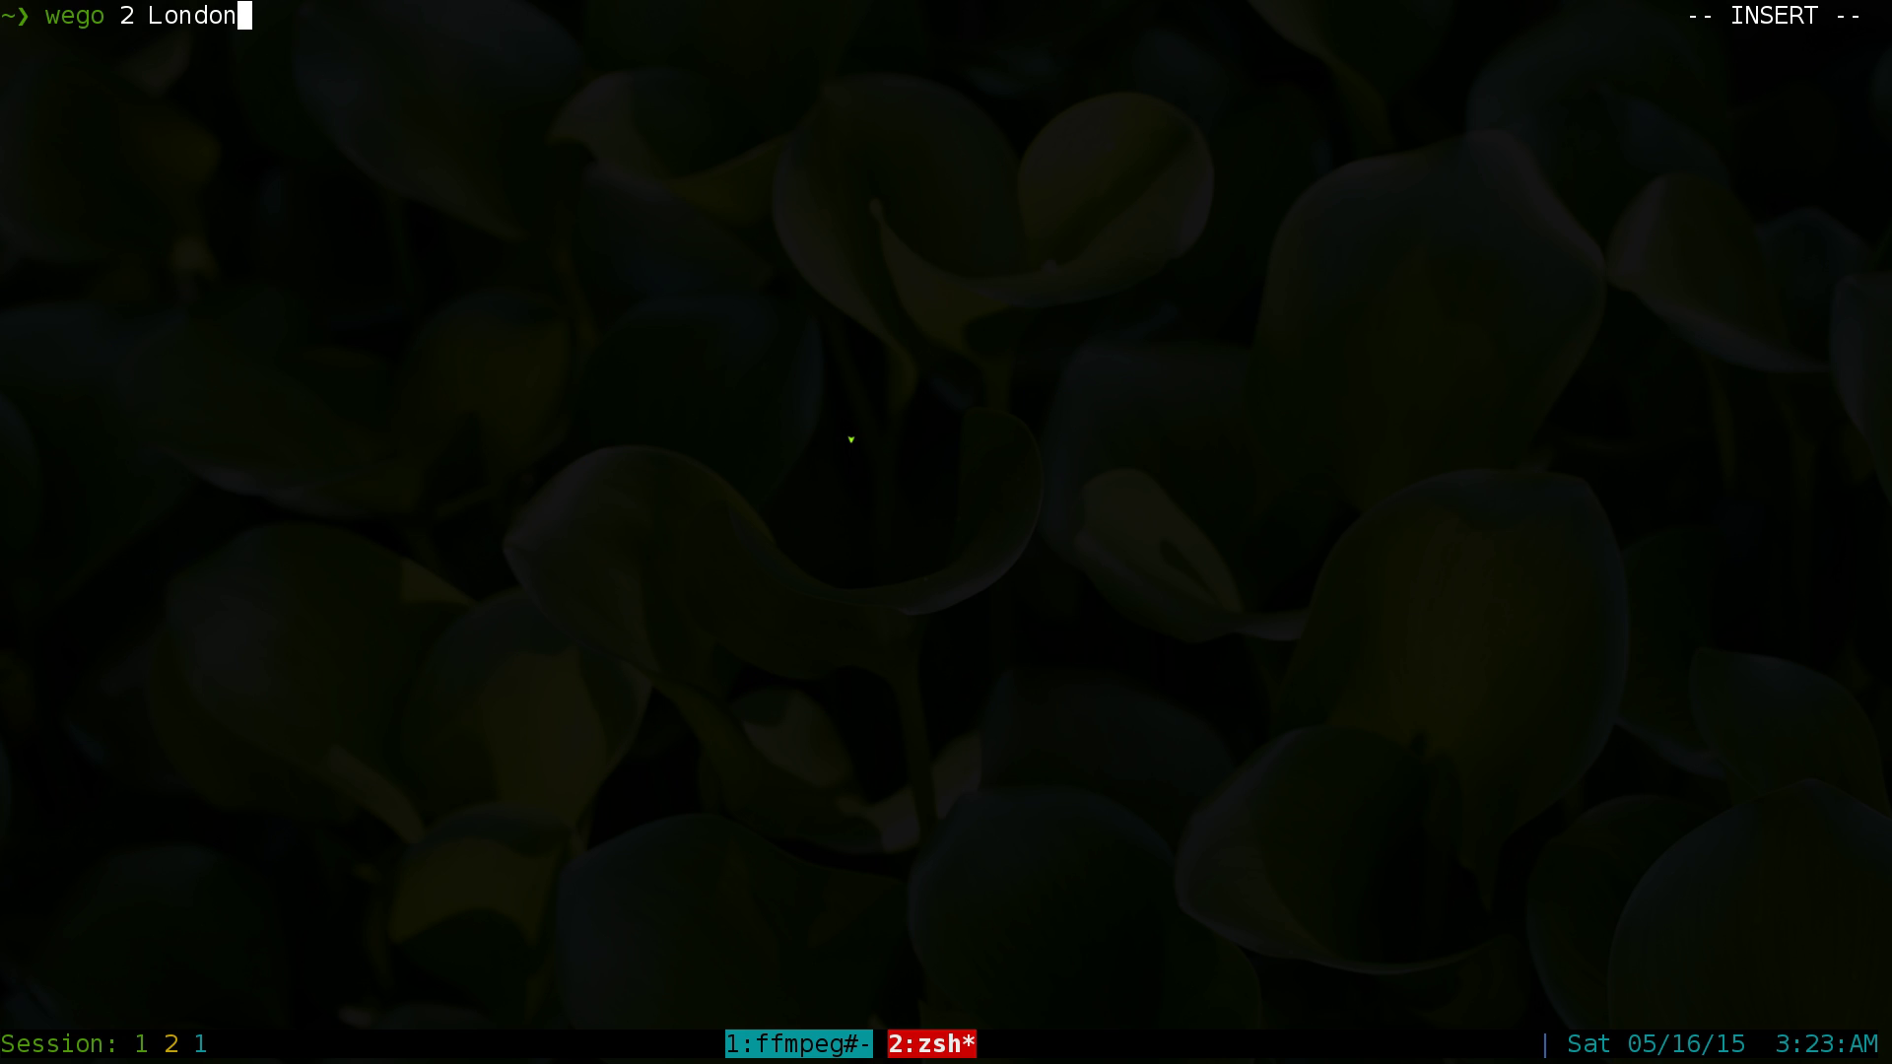
{"action": "key", "text": "BackSpace"}
{"action": "key", "text": "BackSpace"}
{"action": "key", "text": "BackSpace"}
{"action": "key", "text": "BackSpace"}
{"action": "key", "text": "BackSpace"}
{"action": "key", "text": "BackSpace"}
{"action": "type", "text": "Dubai"}
{"action": "key", "text": "Return"}
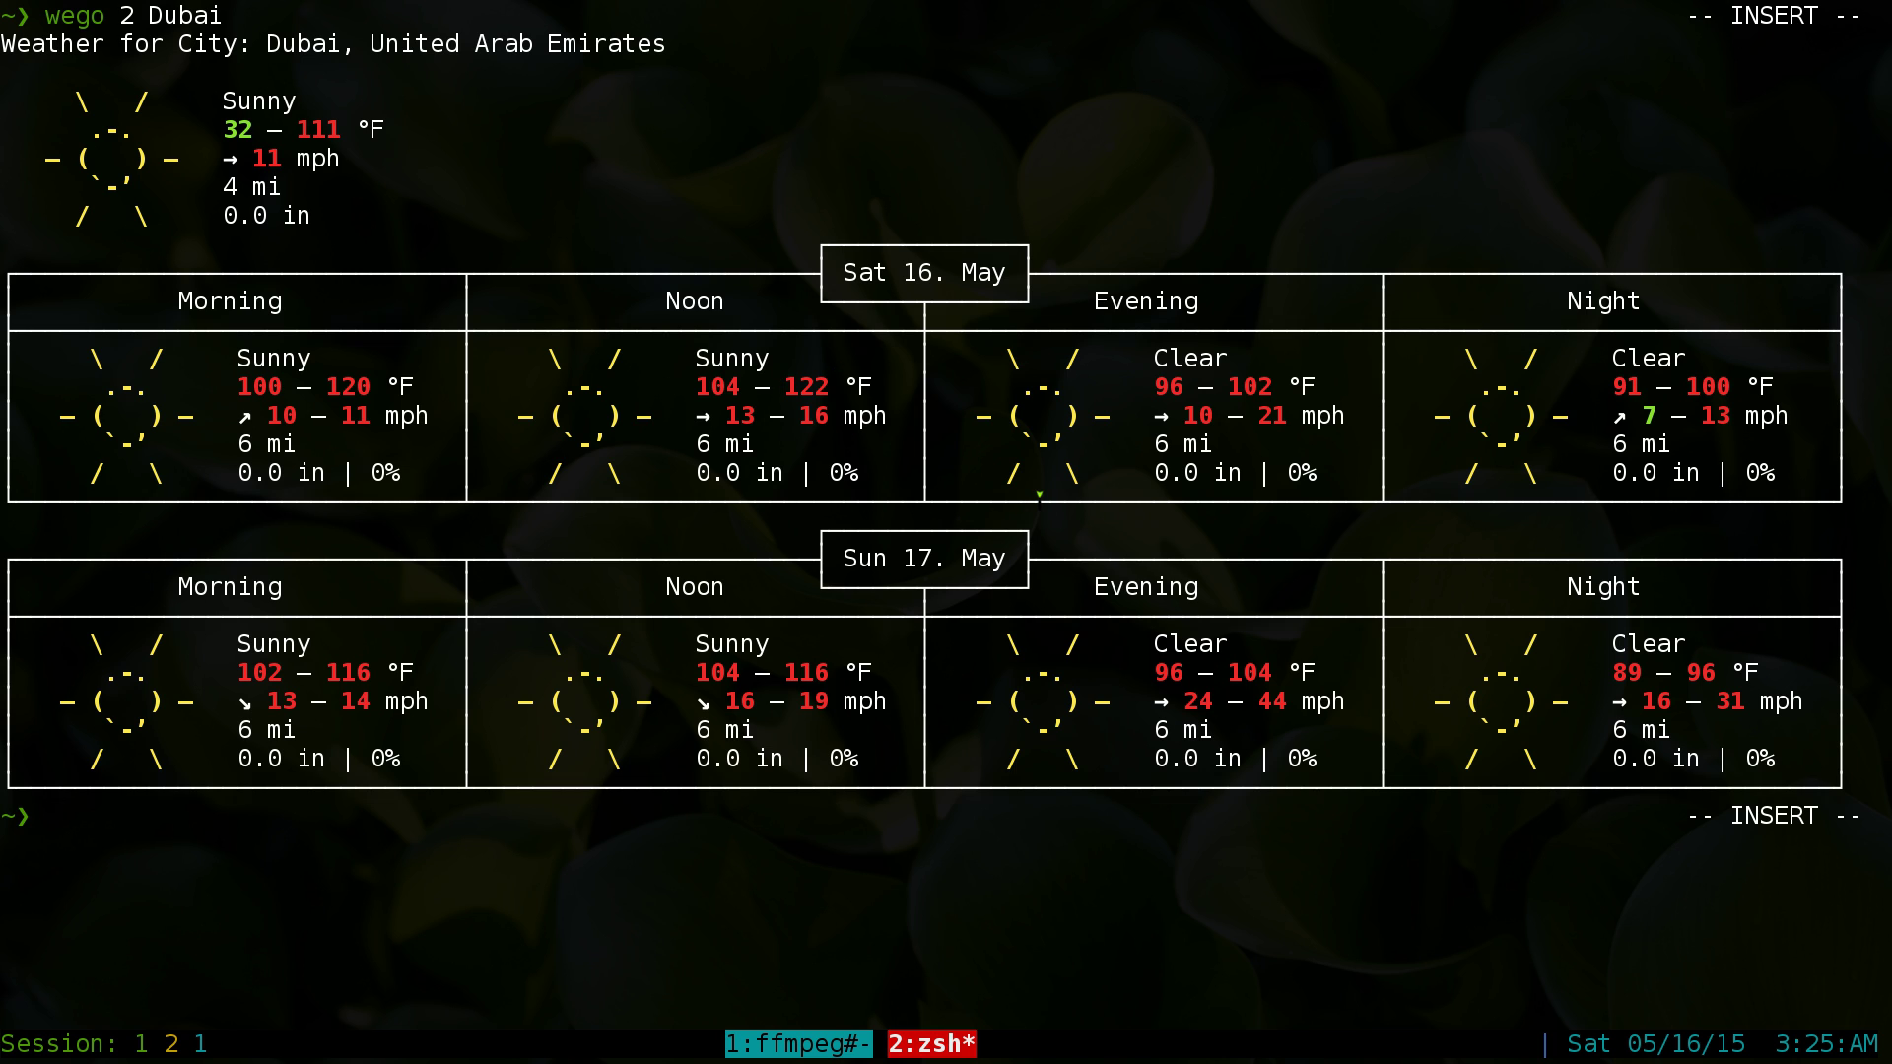
Clear the screen, run 'wego 2 Tokyo', and highlight the Morning forecast's Light rain text
{"action": "key", "text": "ctrl+l"}
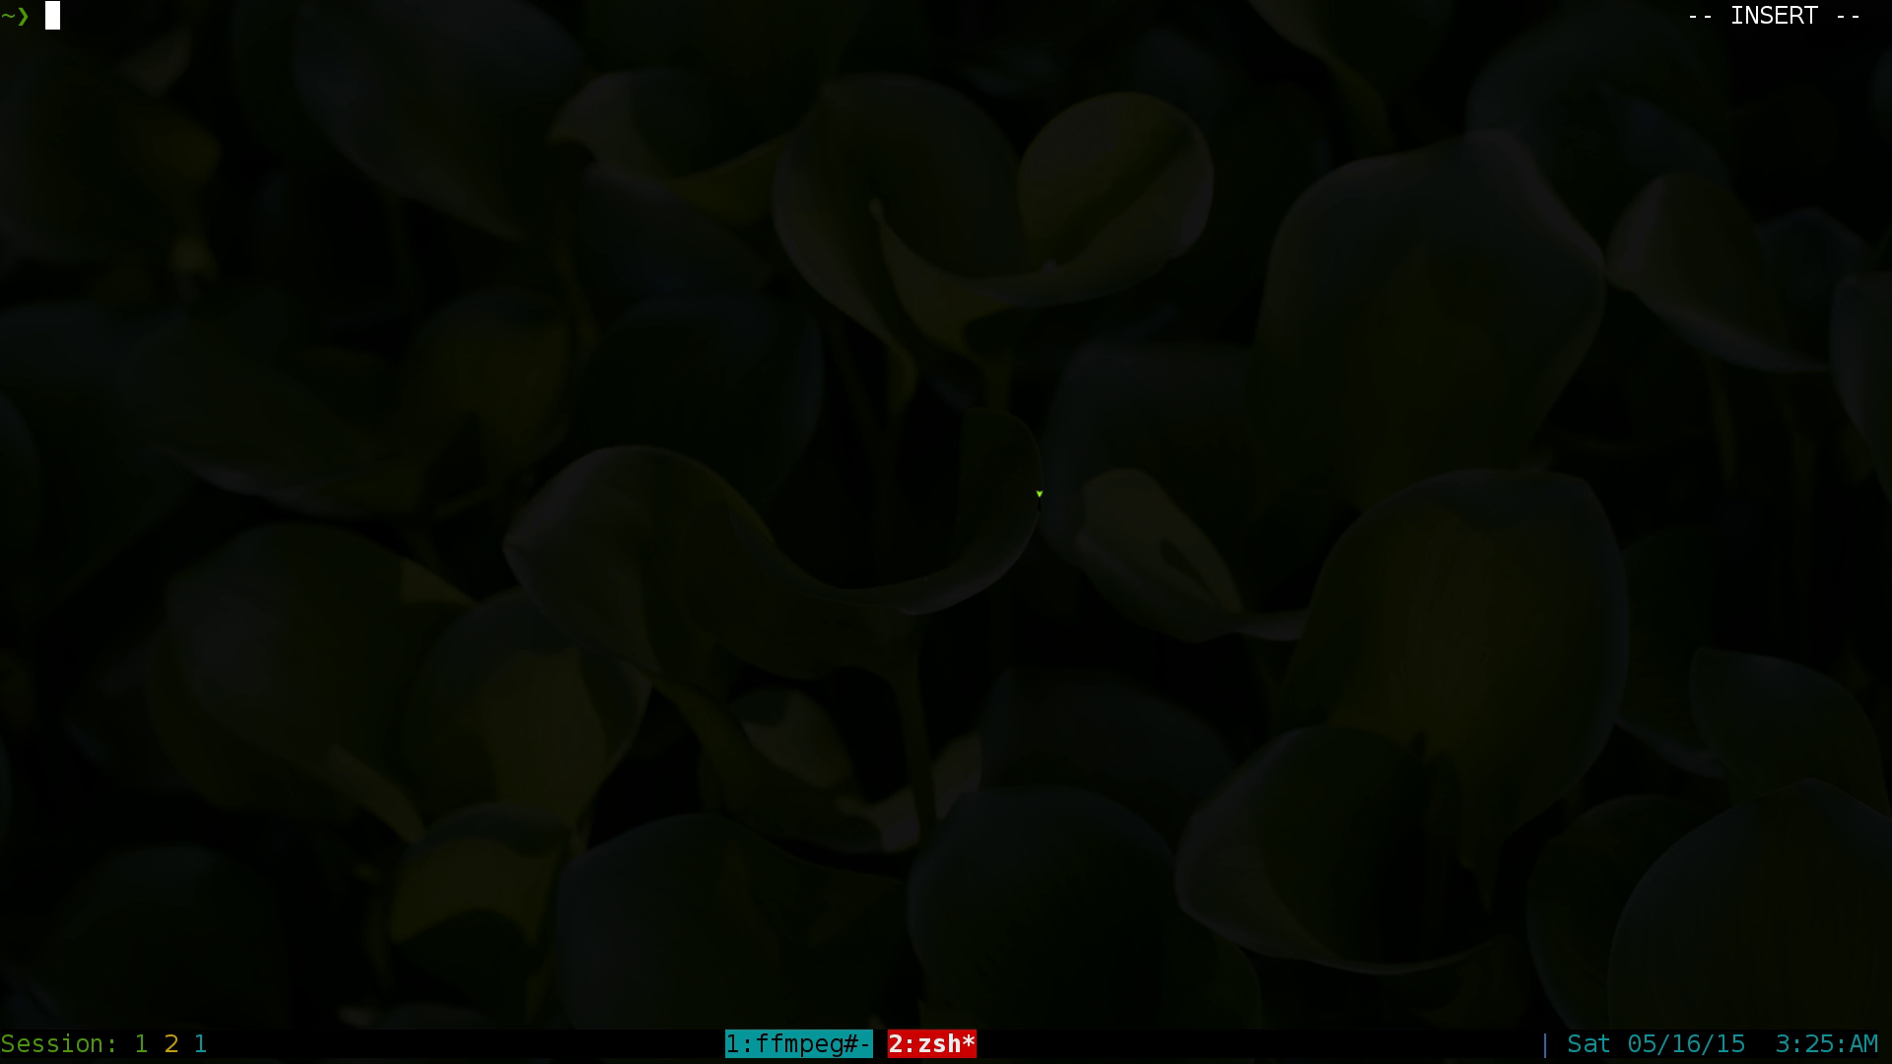
{"action": "key", "text": "Up"}
{"action": "key", "text": "BackSpace"}
{"action": "key", "text": "BackSpace"}
{"action": "key", "text": "BackSpace"}
{"action": "key", "text": "BackSpace"}
{"action": "key", "text": "BackSpace"}
{"action": "type", "text": "Toky"}
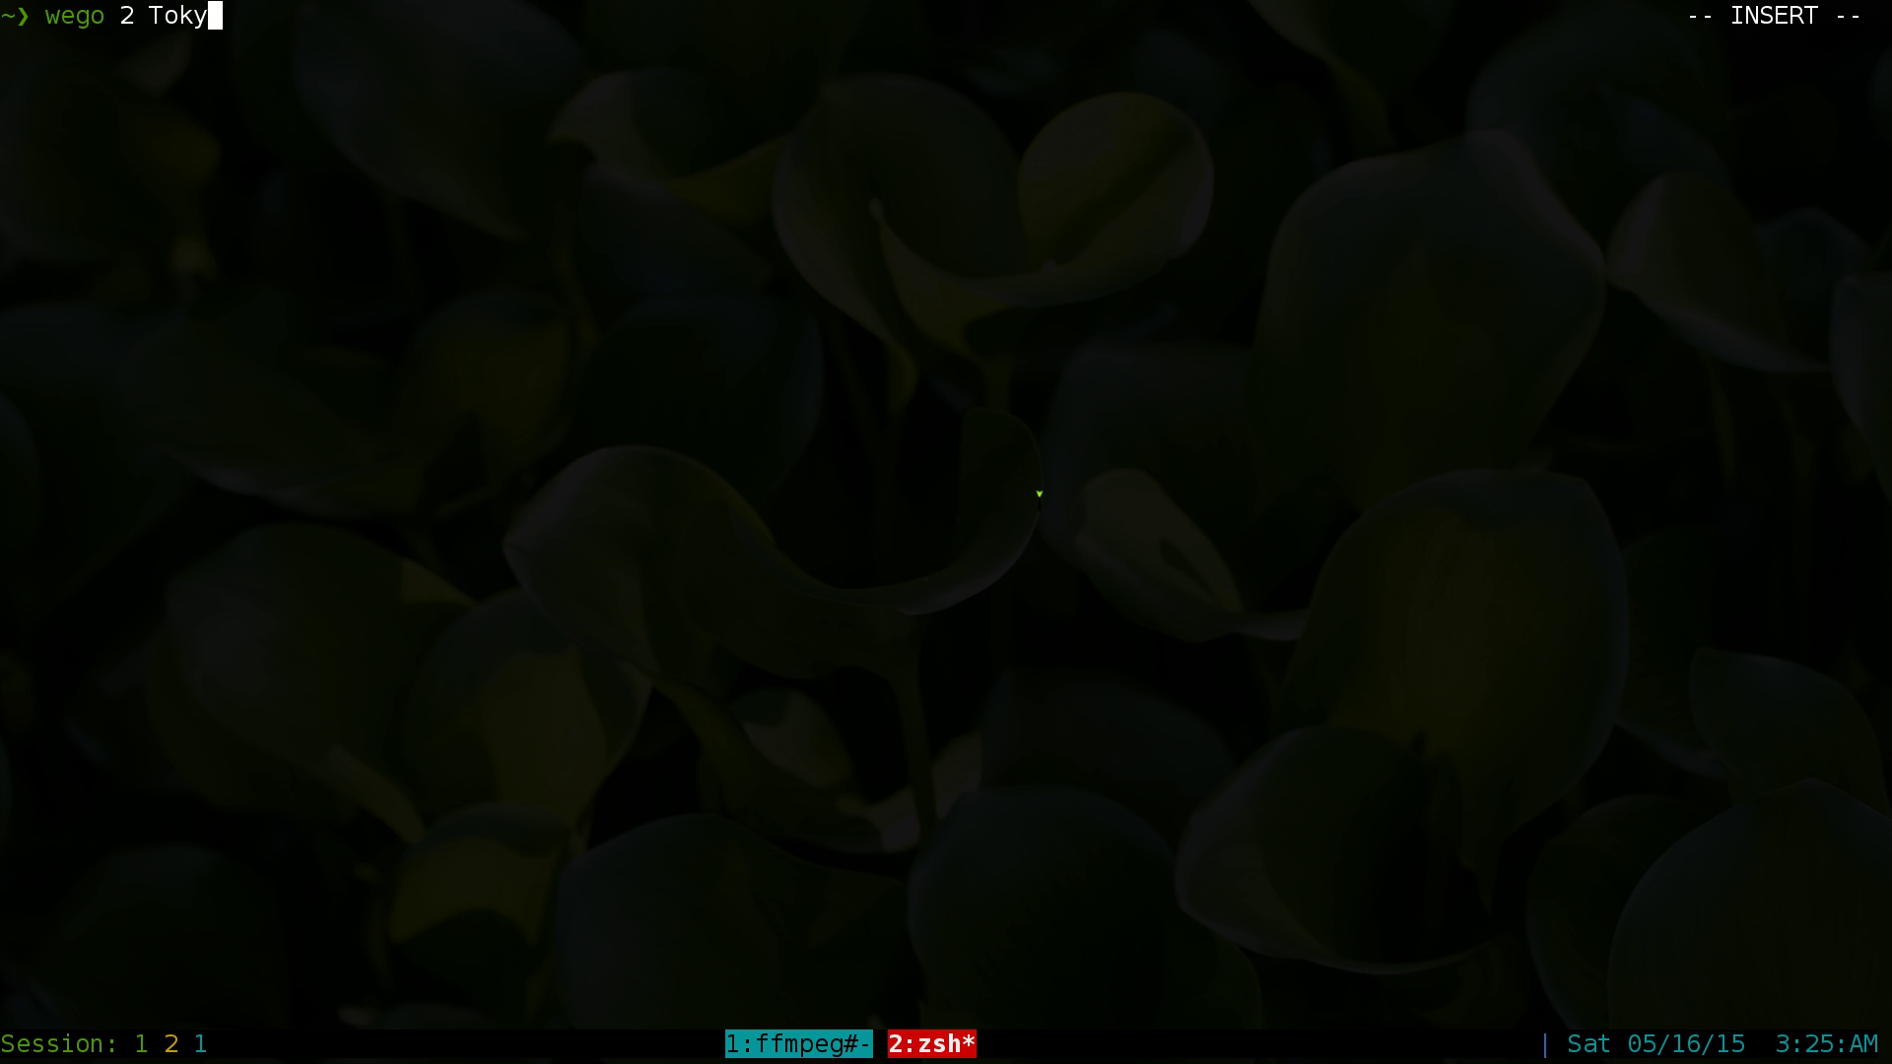
{"action": "type", "text": "o"}
{"action": "key", "text": "Return"}
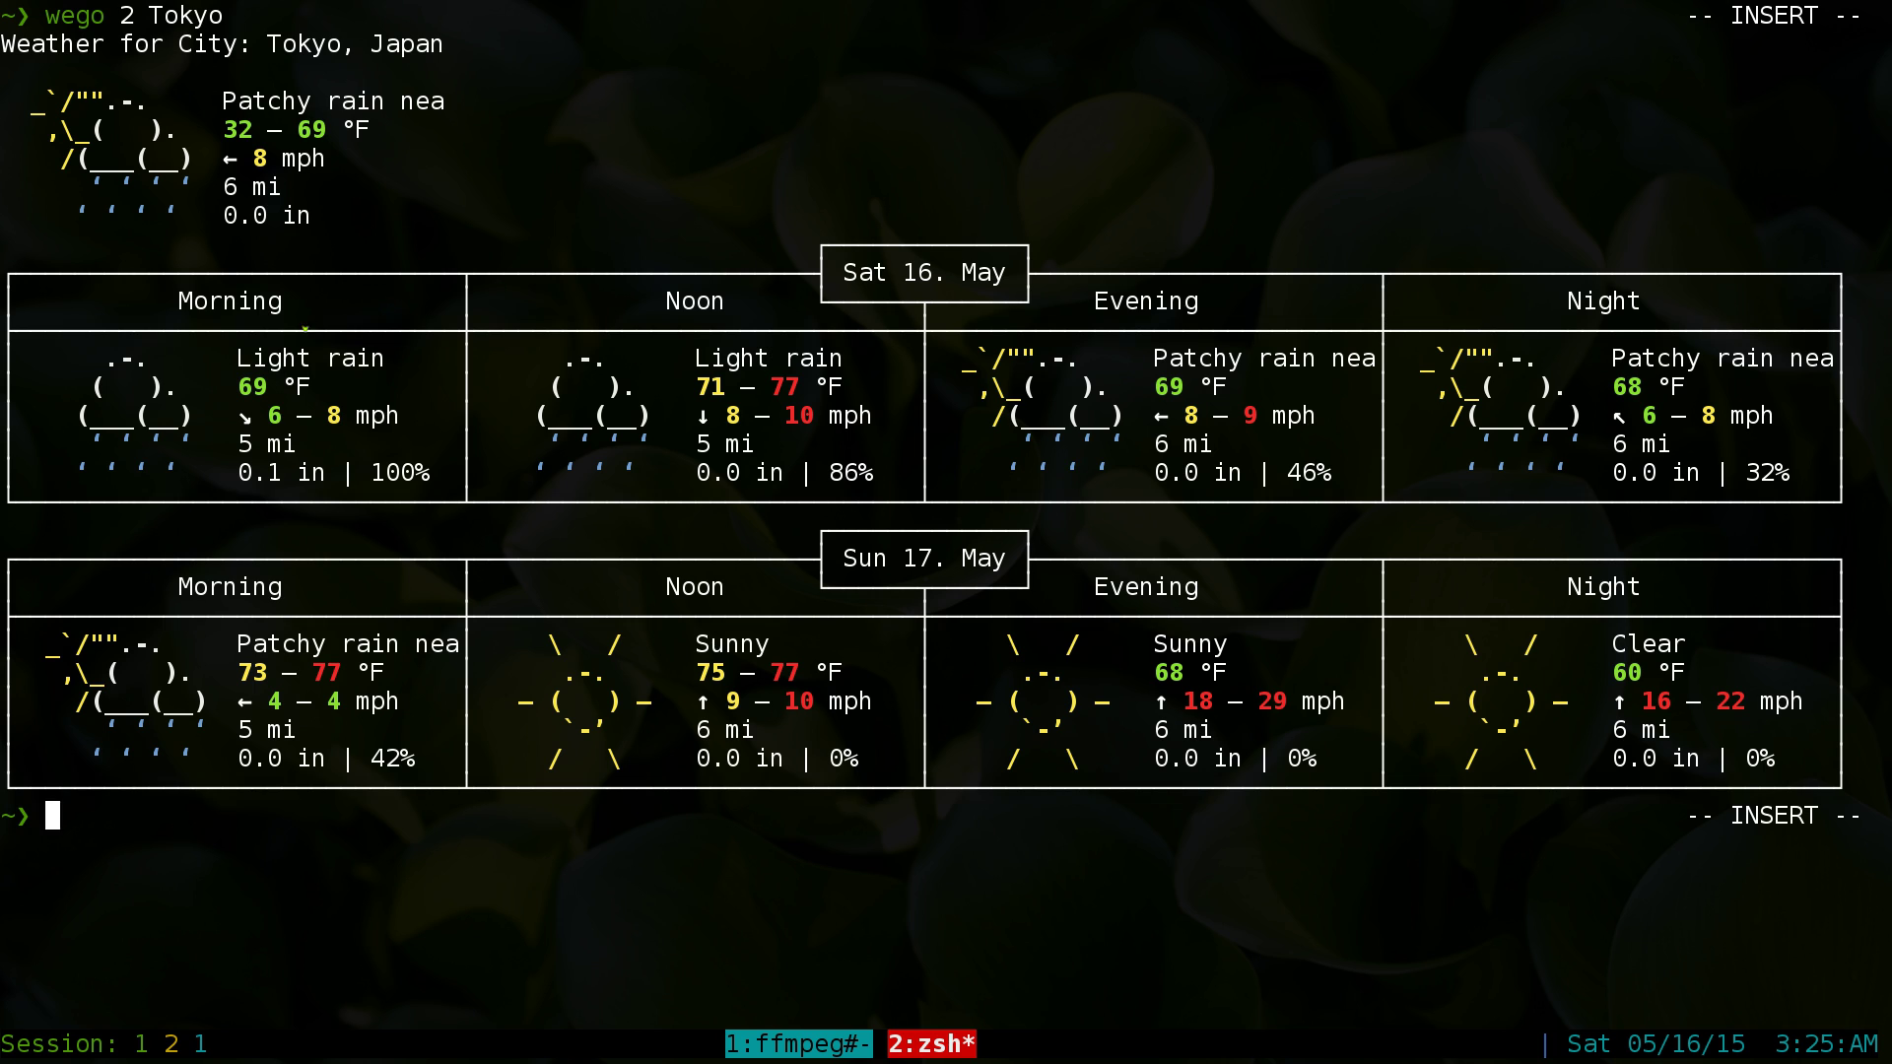
{"action": "left_click_drag", "start_coordinate": [235, 361], "coordinate": [385, 361]}
Clear the screen and run plain 'wego' twice to show the Sat 16 to Mon 18 May forecast
{"action": "key", "text": "ctrl+l"}
{"action": "type", "text": "weg"}
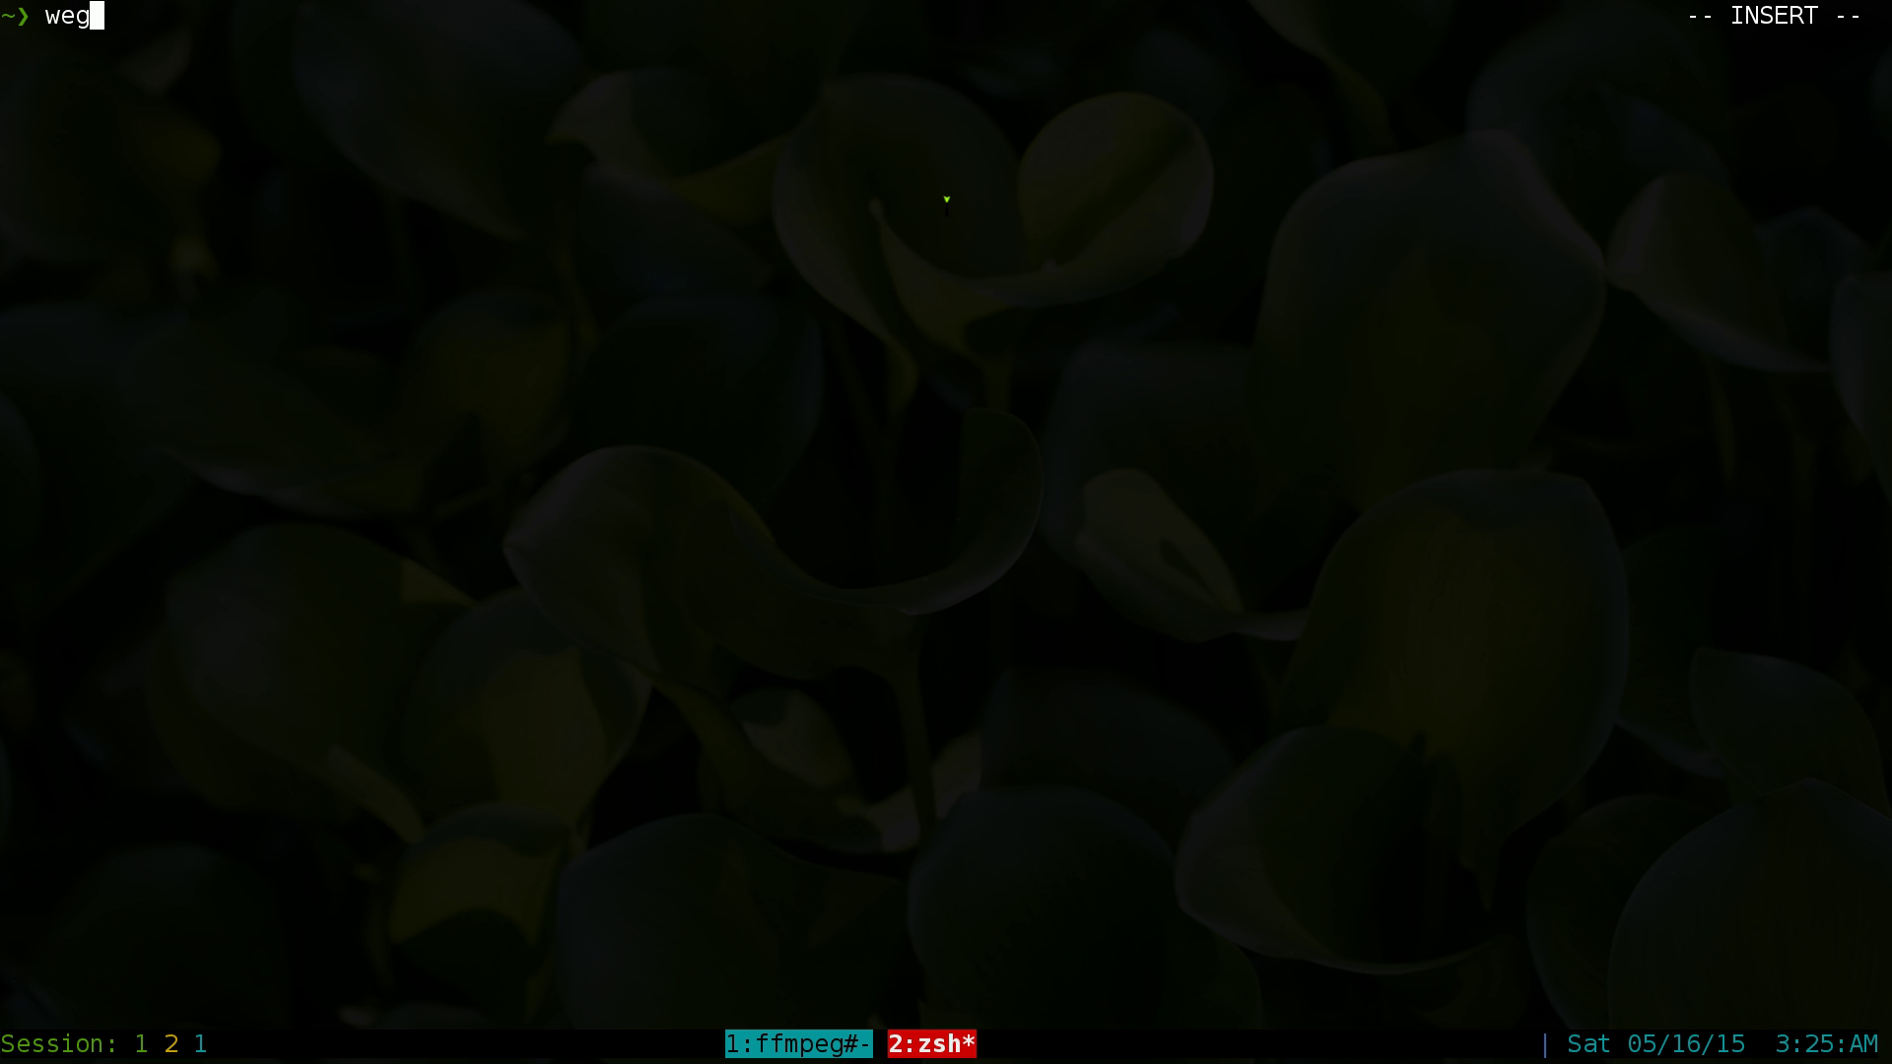
{"action": "type", "text": "o"}
{"action": "key", "text": "Return"}
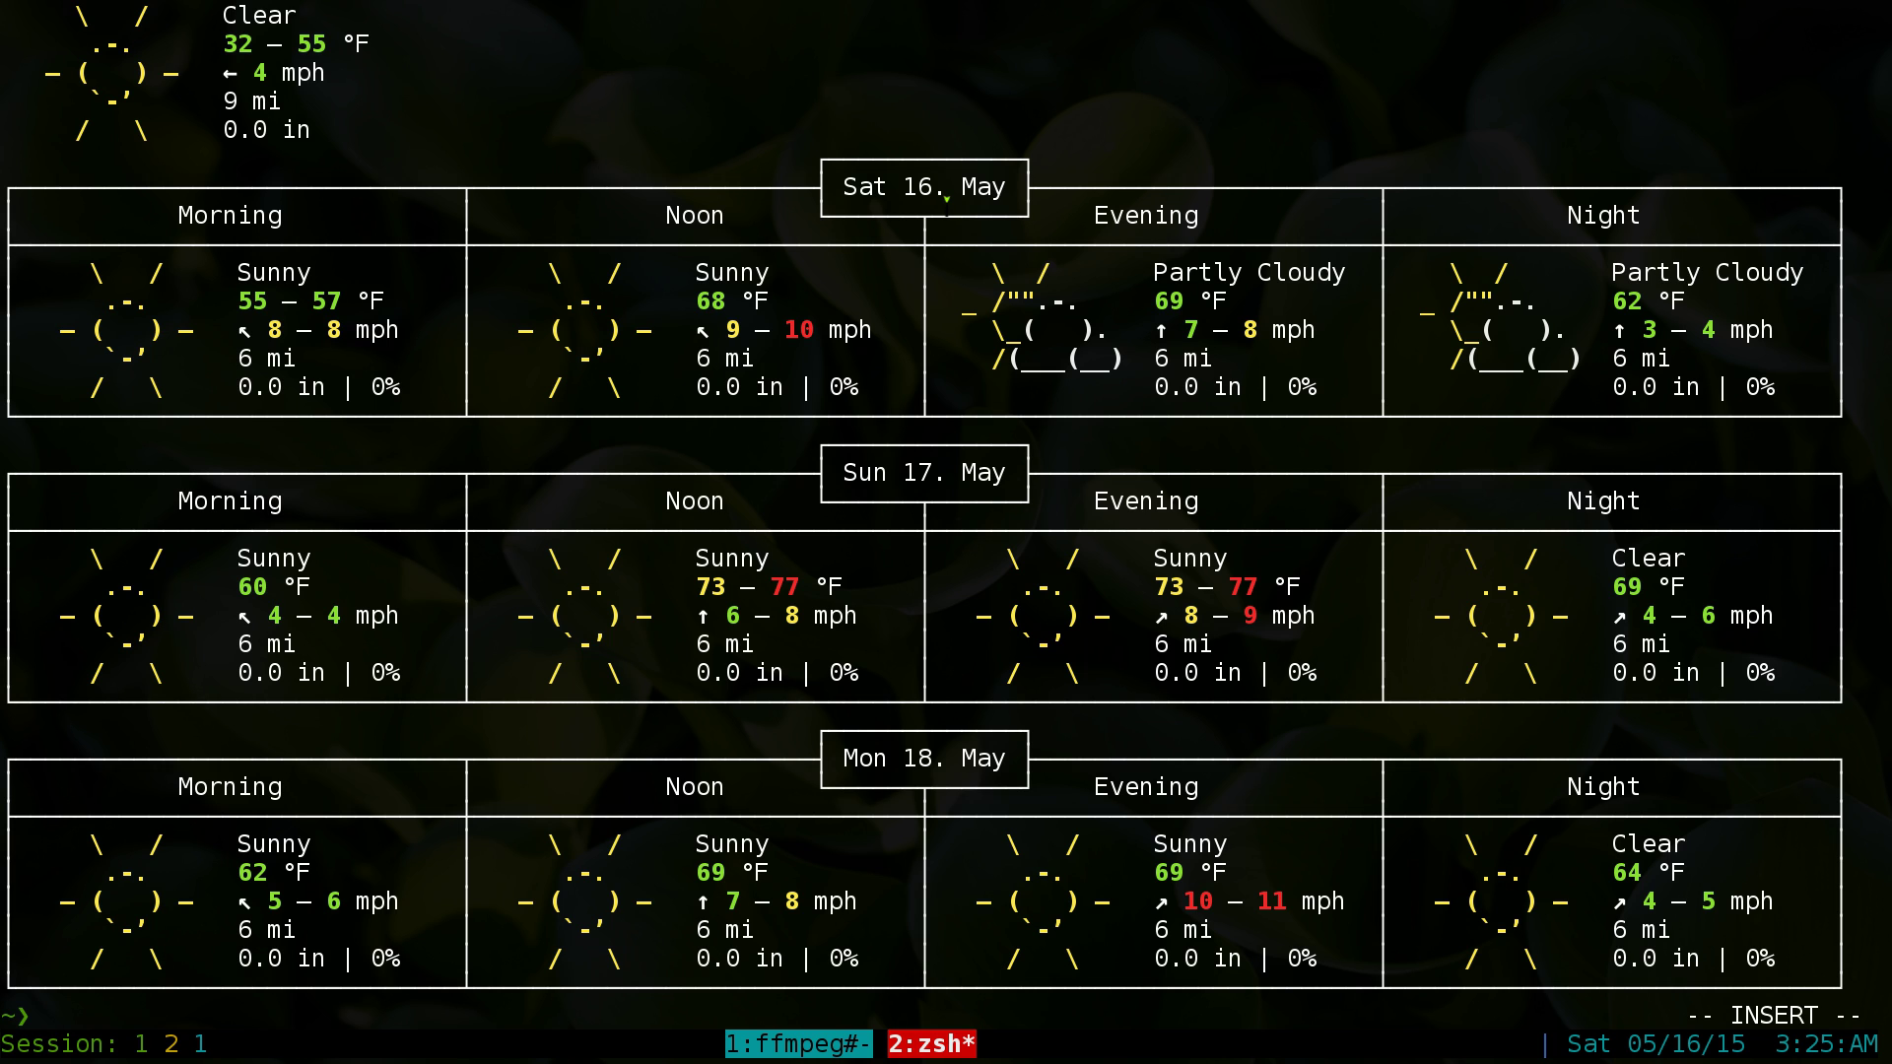
{"action": "key", "text": "ctrl+l"}
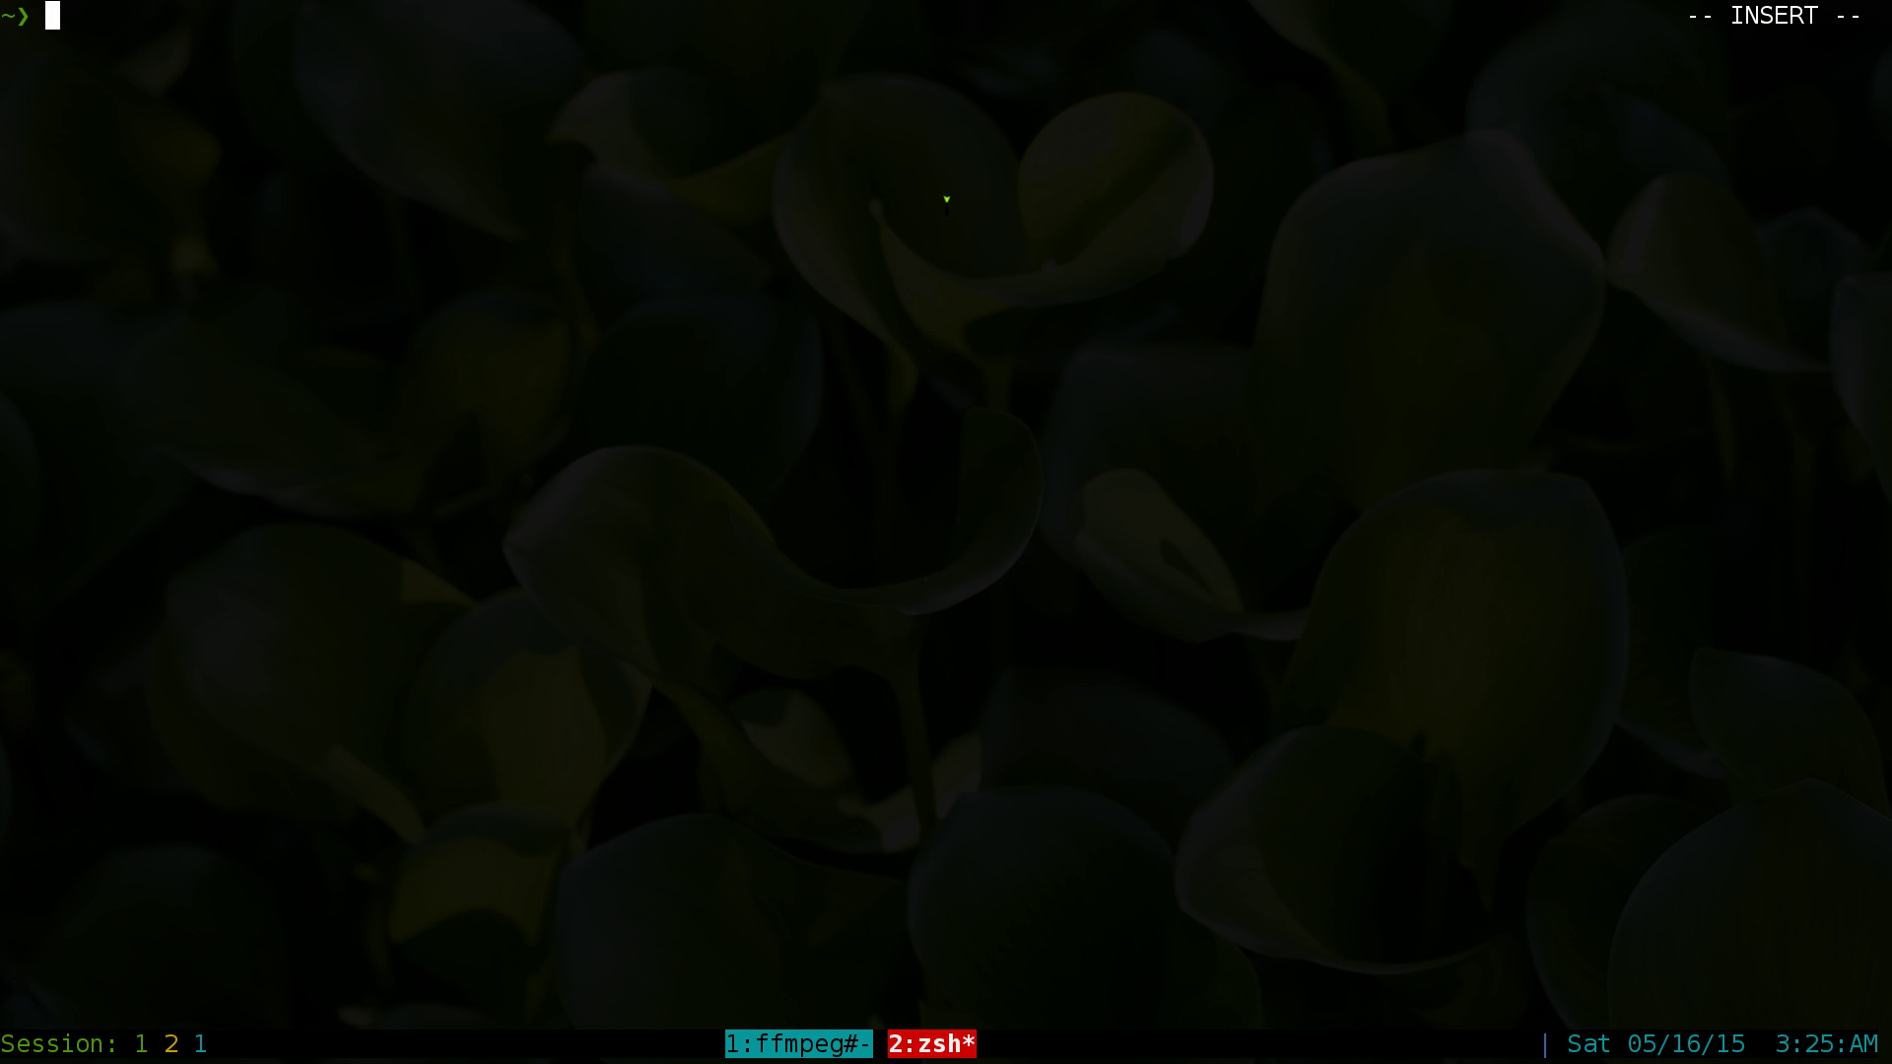
{"action": "type", "text": "wego"}
{"action": "key", "text": "Return"}
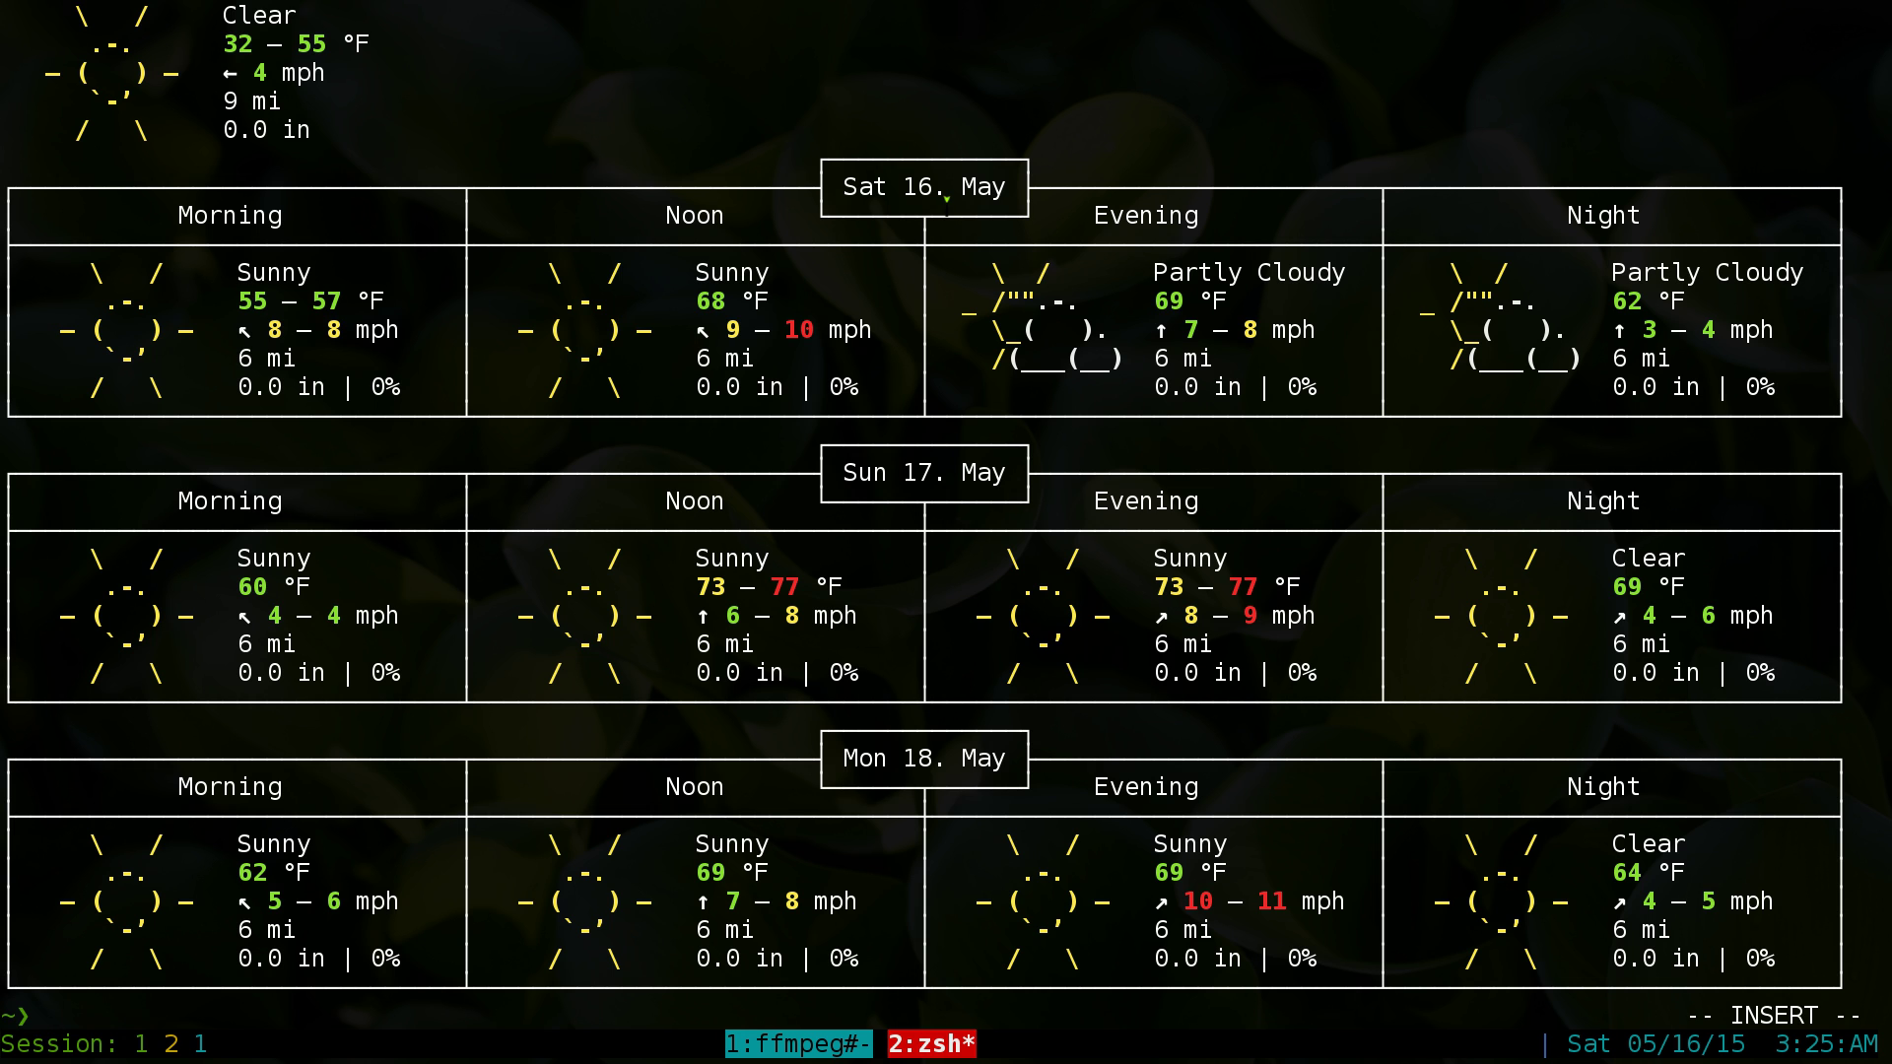
In the Mousepad notes, select the vim and nano ~/.wegorc command lines and the .wegorc file name
{"action": "key", "text": "ctrl+alt+Right"}
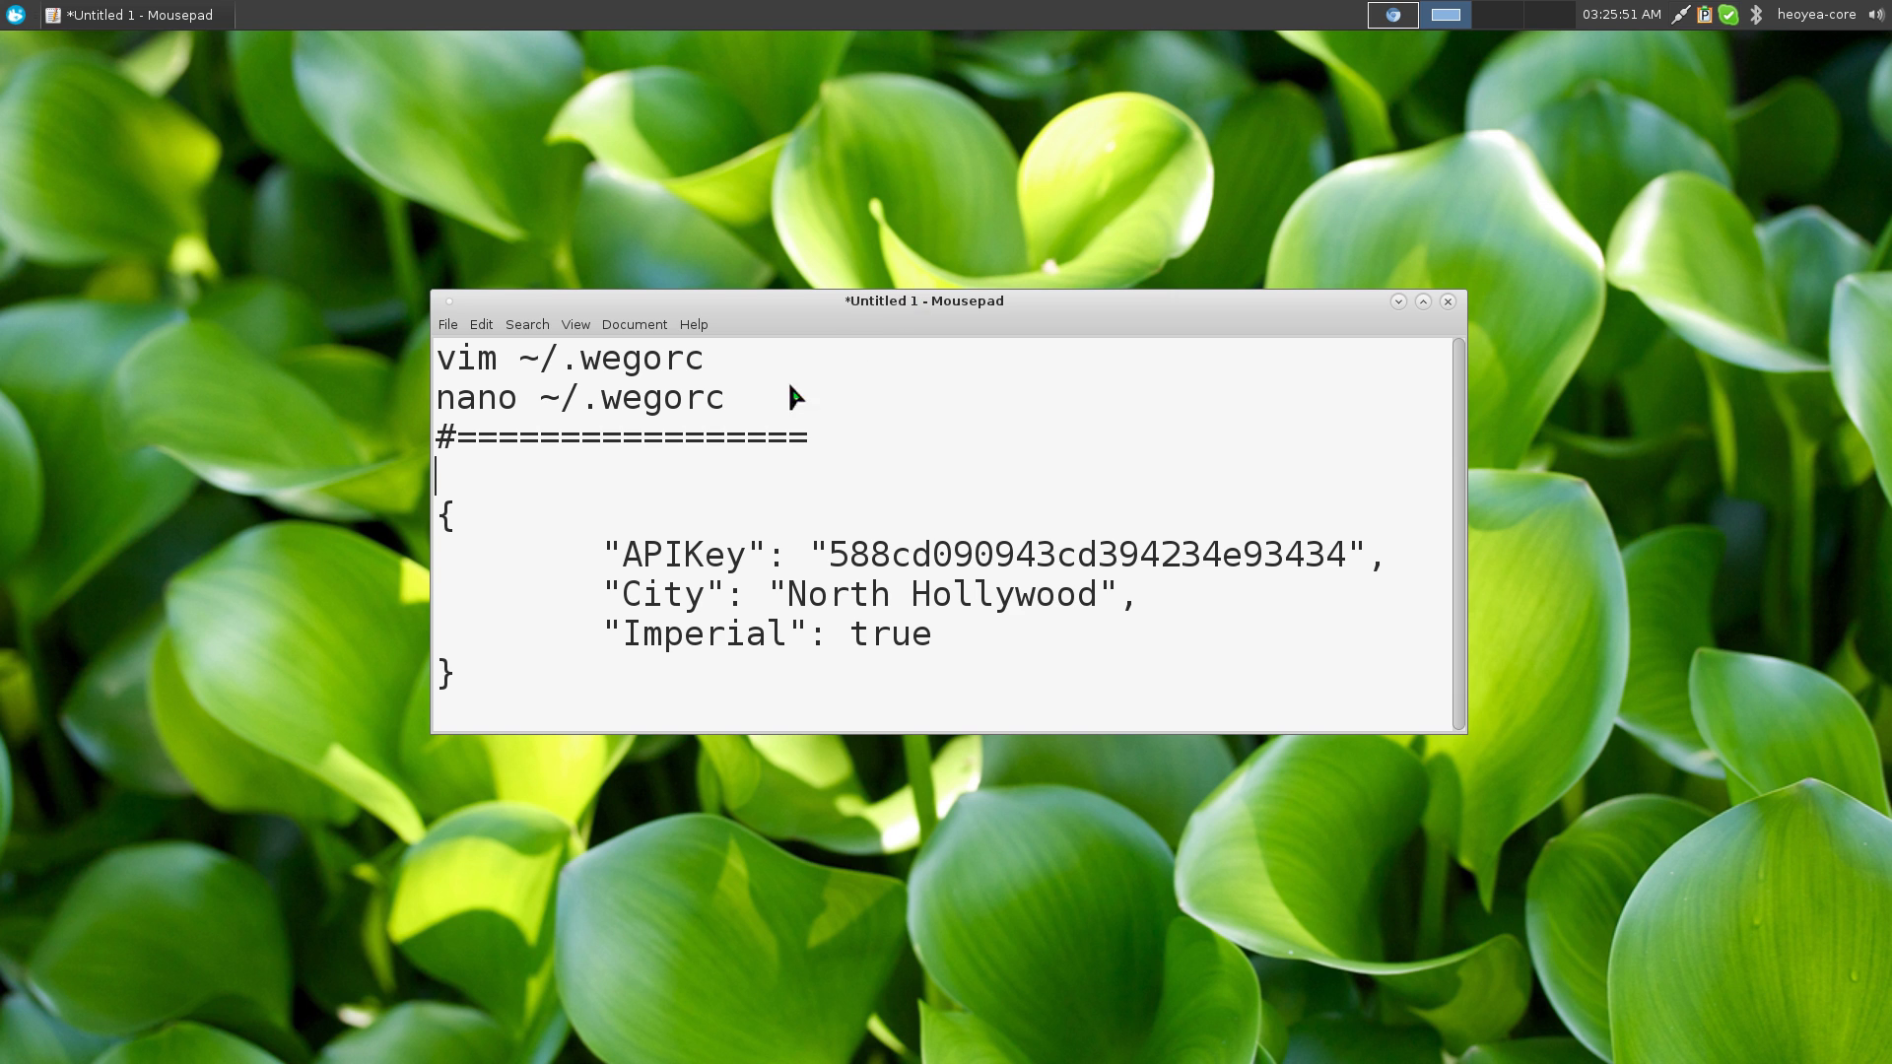
{"action": "left_click_drag", "start_coordinate": [706, 363], "coordinate": [460, 373]}
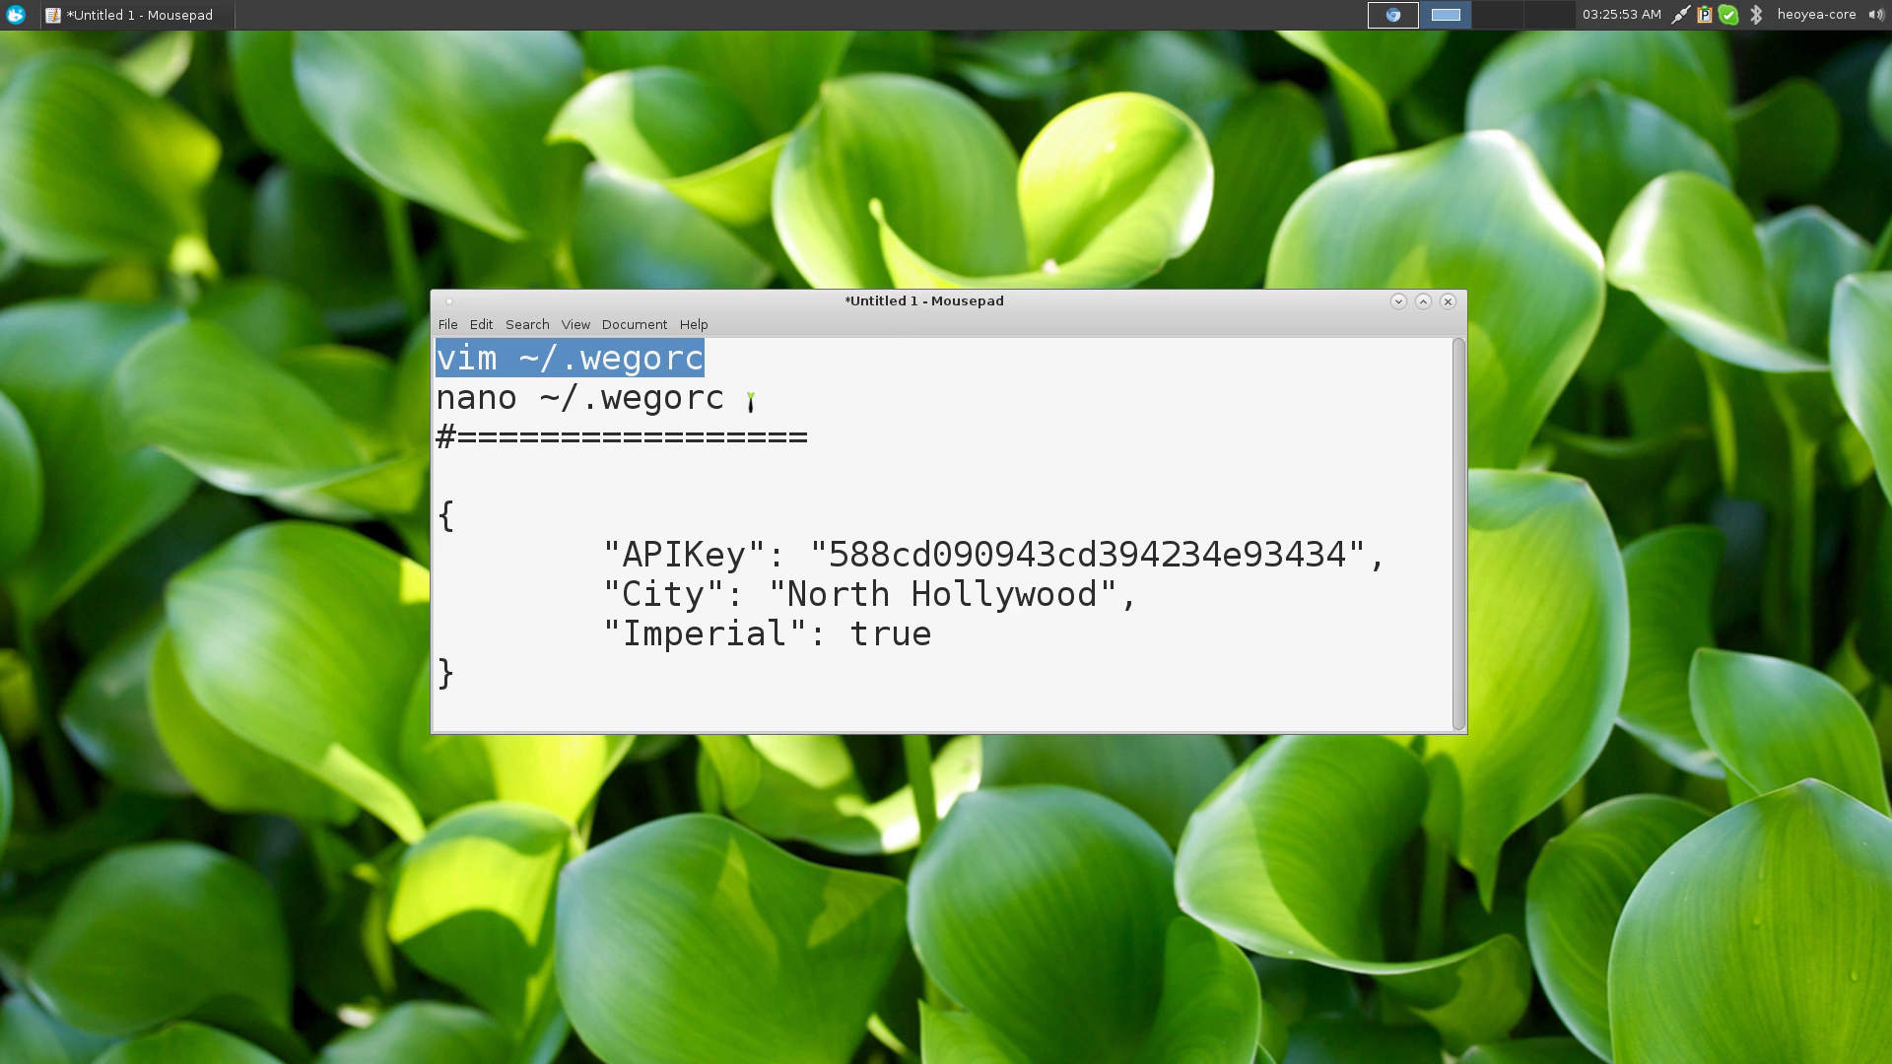
{"action": "left_click_drag", "start_coordinate": [751, 402], "coordinate": [432, 412]}
{"action": "left_click", "coordinate": [665, 402]}
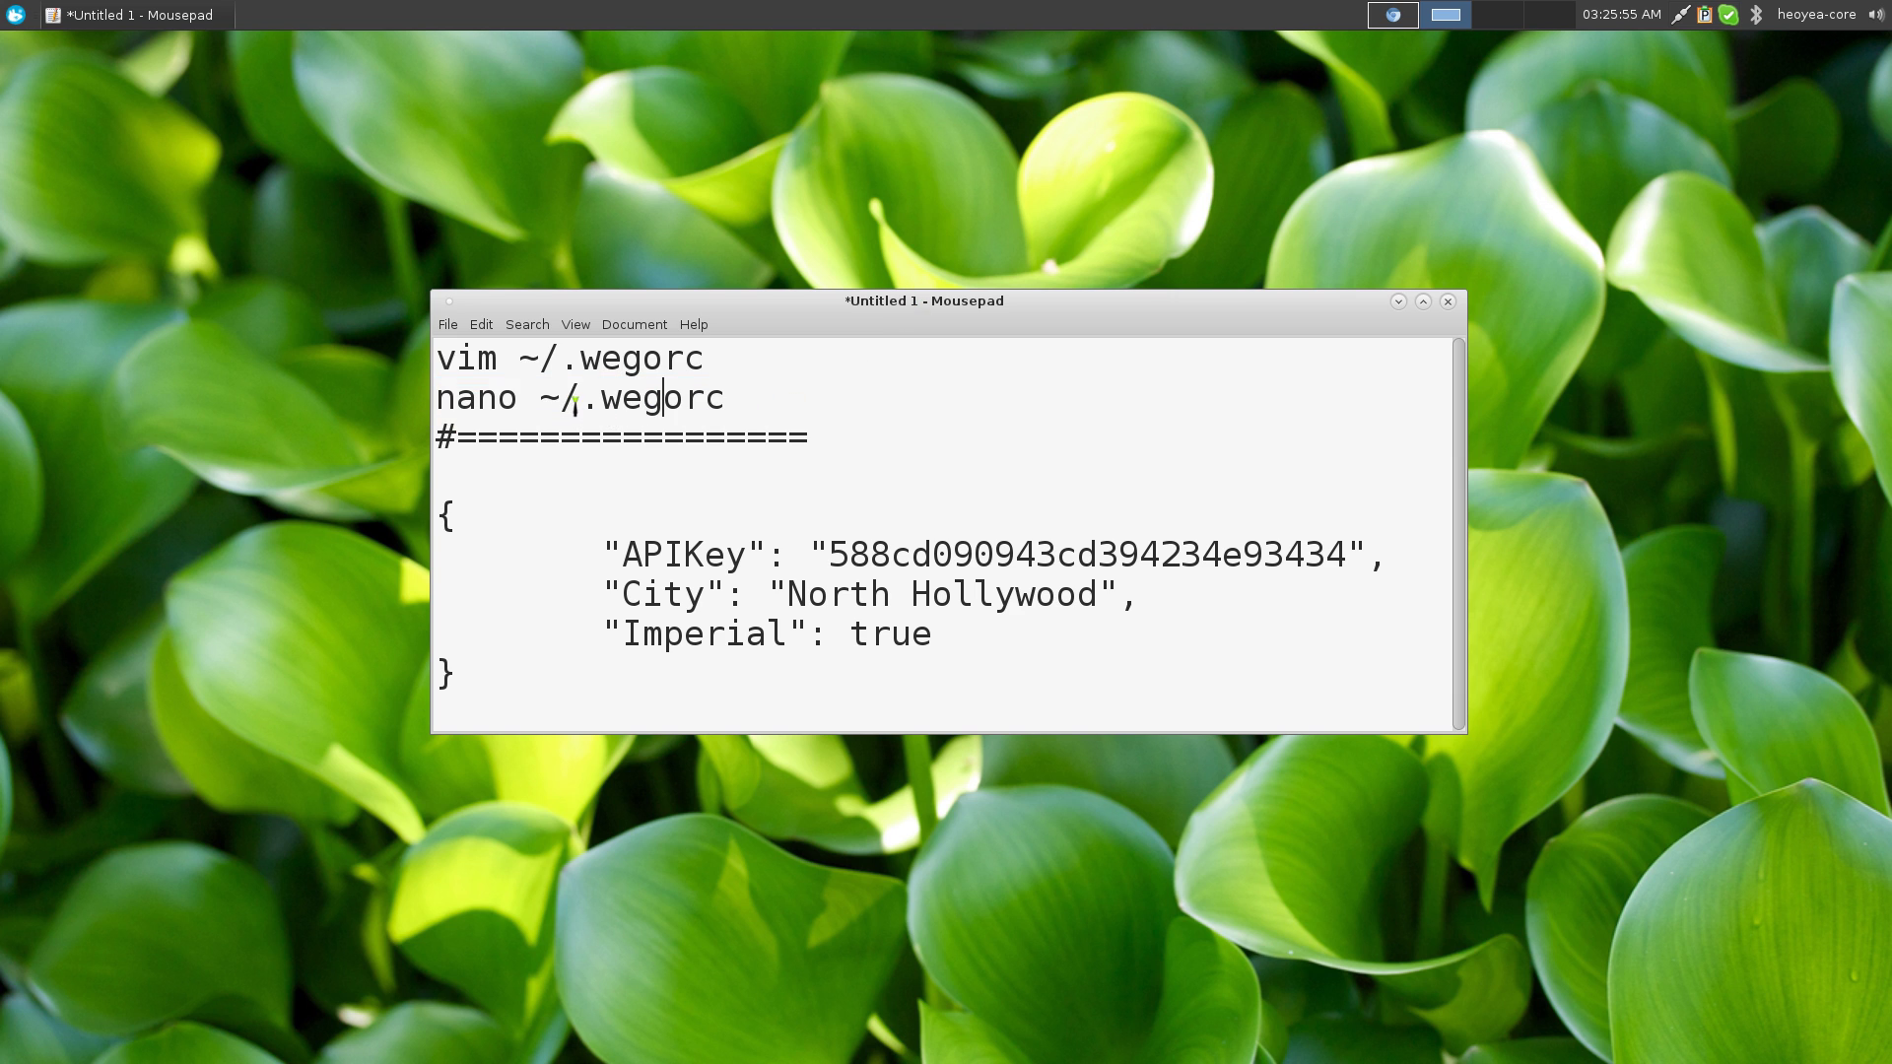
{"action": "left_click_drag", "start_coordinate": [589, 404], "coordinate": [796, 397]}
{"action": "left_click", "coordinate": [796, 397]}
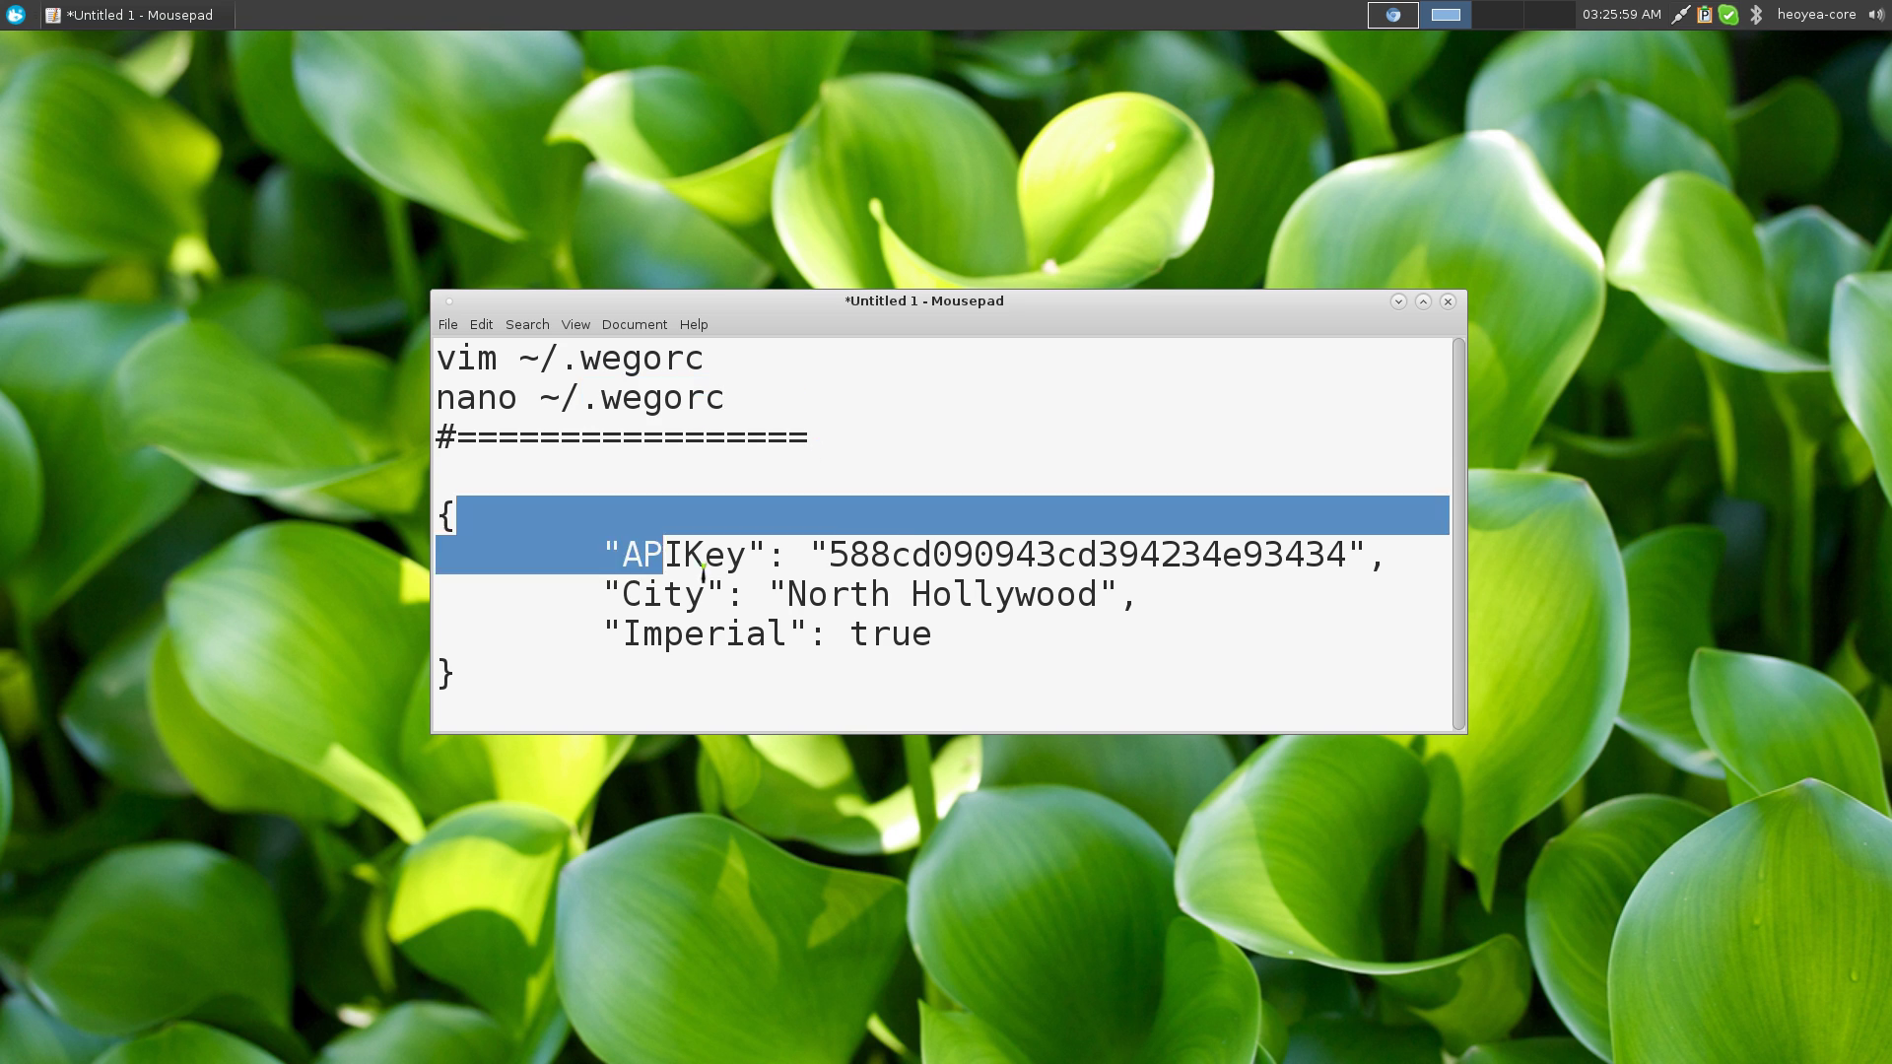
Select the JSON config block, the API key value, City "North Hollywood" and Imperial true
{"action": "left_click_drag", "start_coordinate": [702, 572], "coordinate": [1119, 667]}
{"action": "left_click", "coordinate": [1119, 667]}
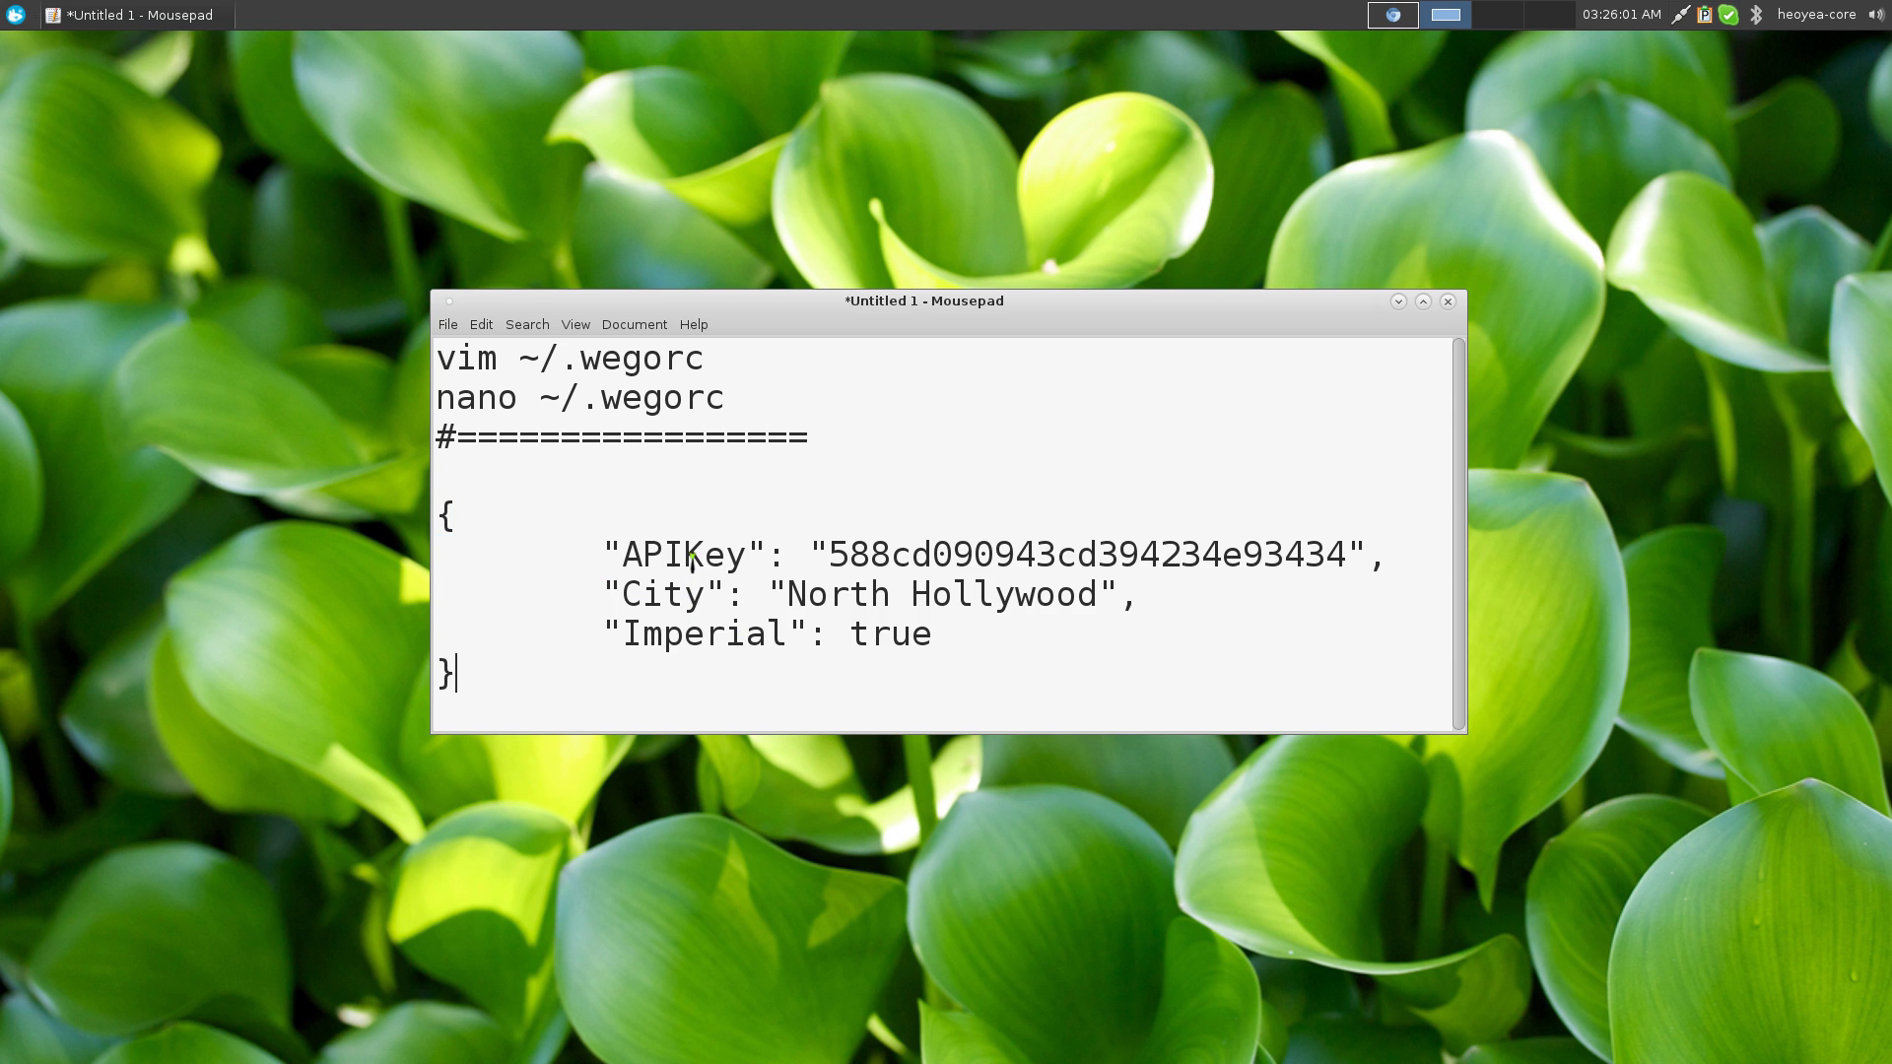
{"action": "double_click", "coordinate": [899, 557]}
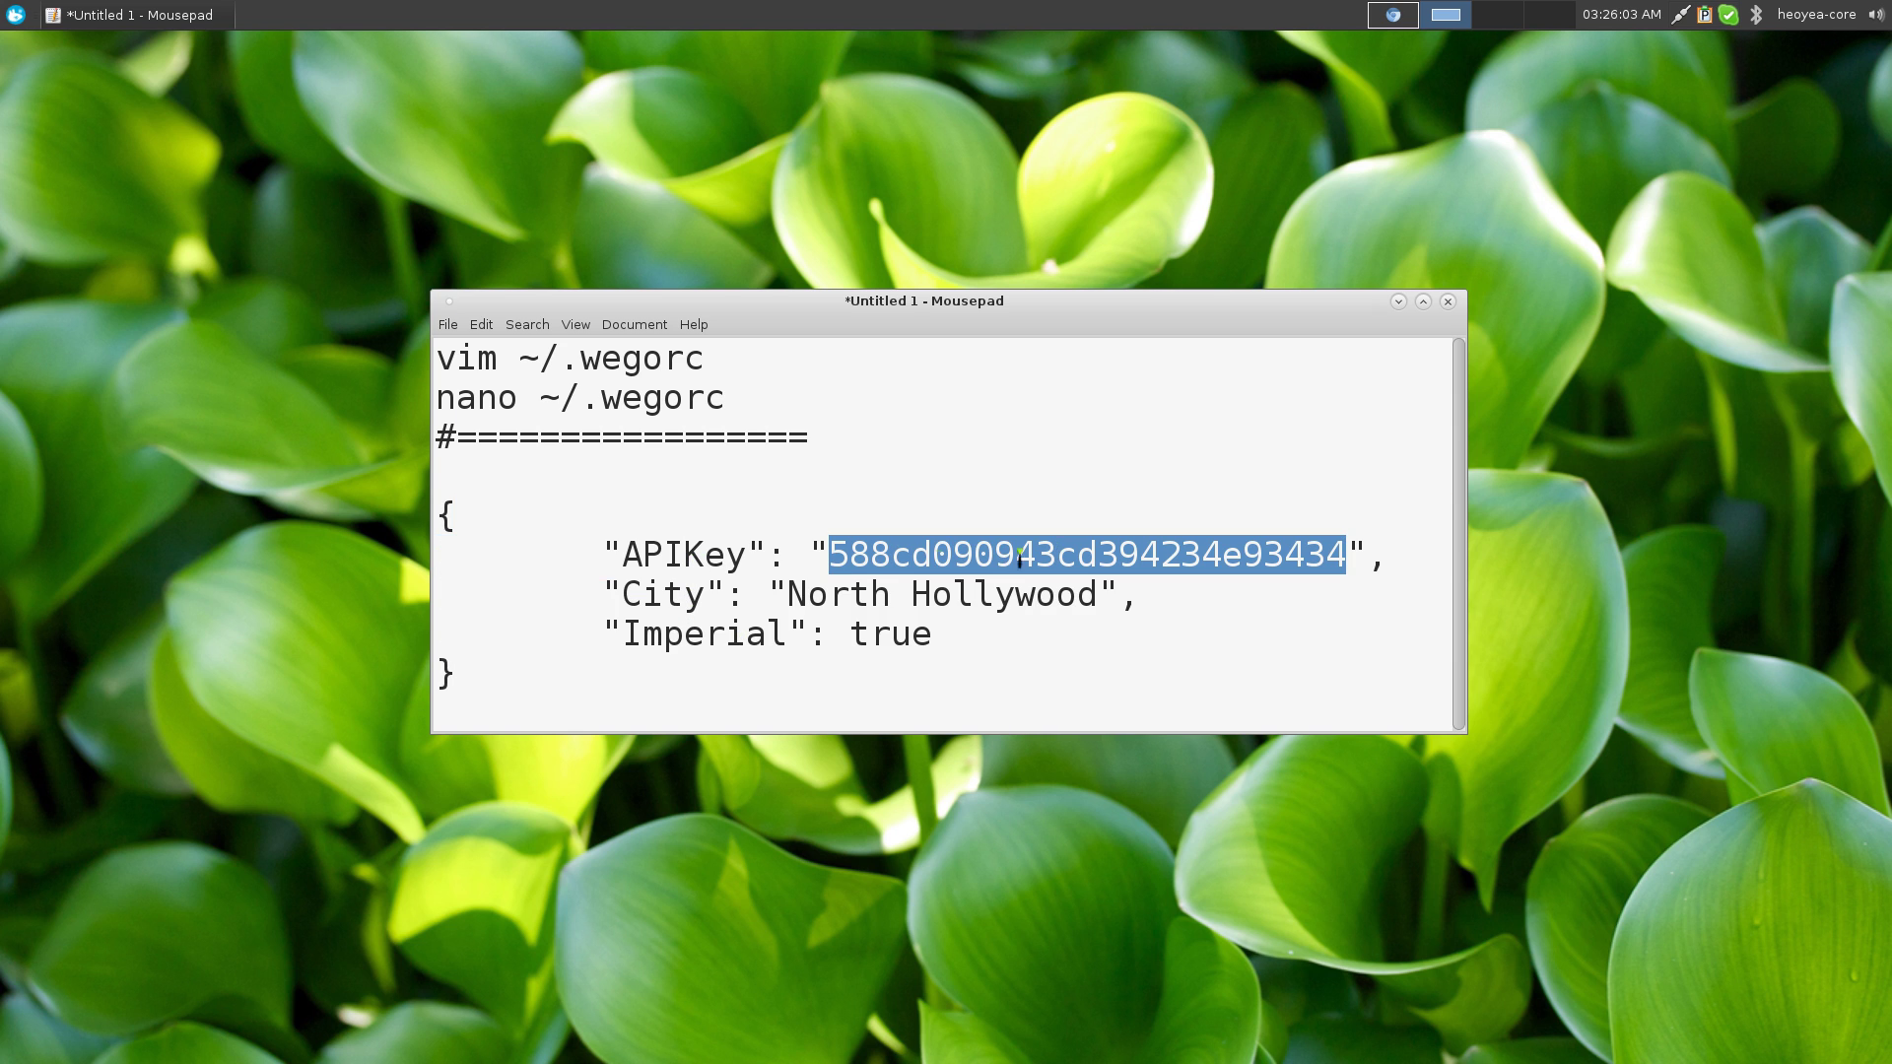
{"action": "left_click", "coordinate": [878, 559]}
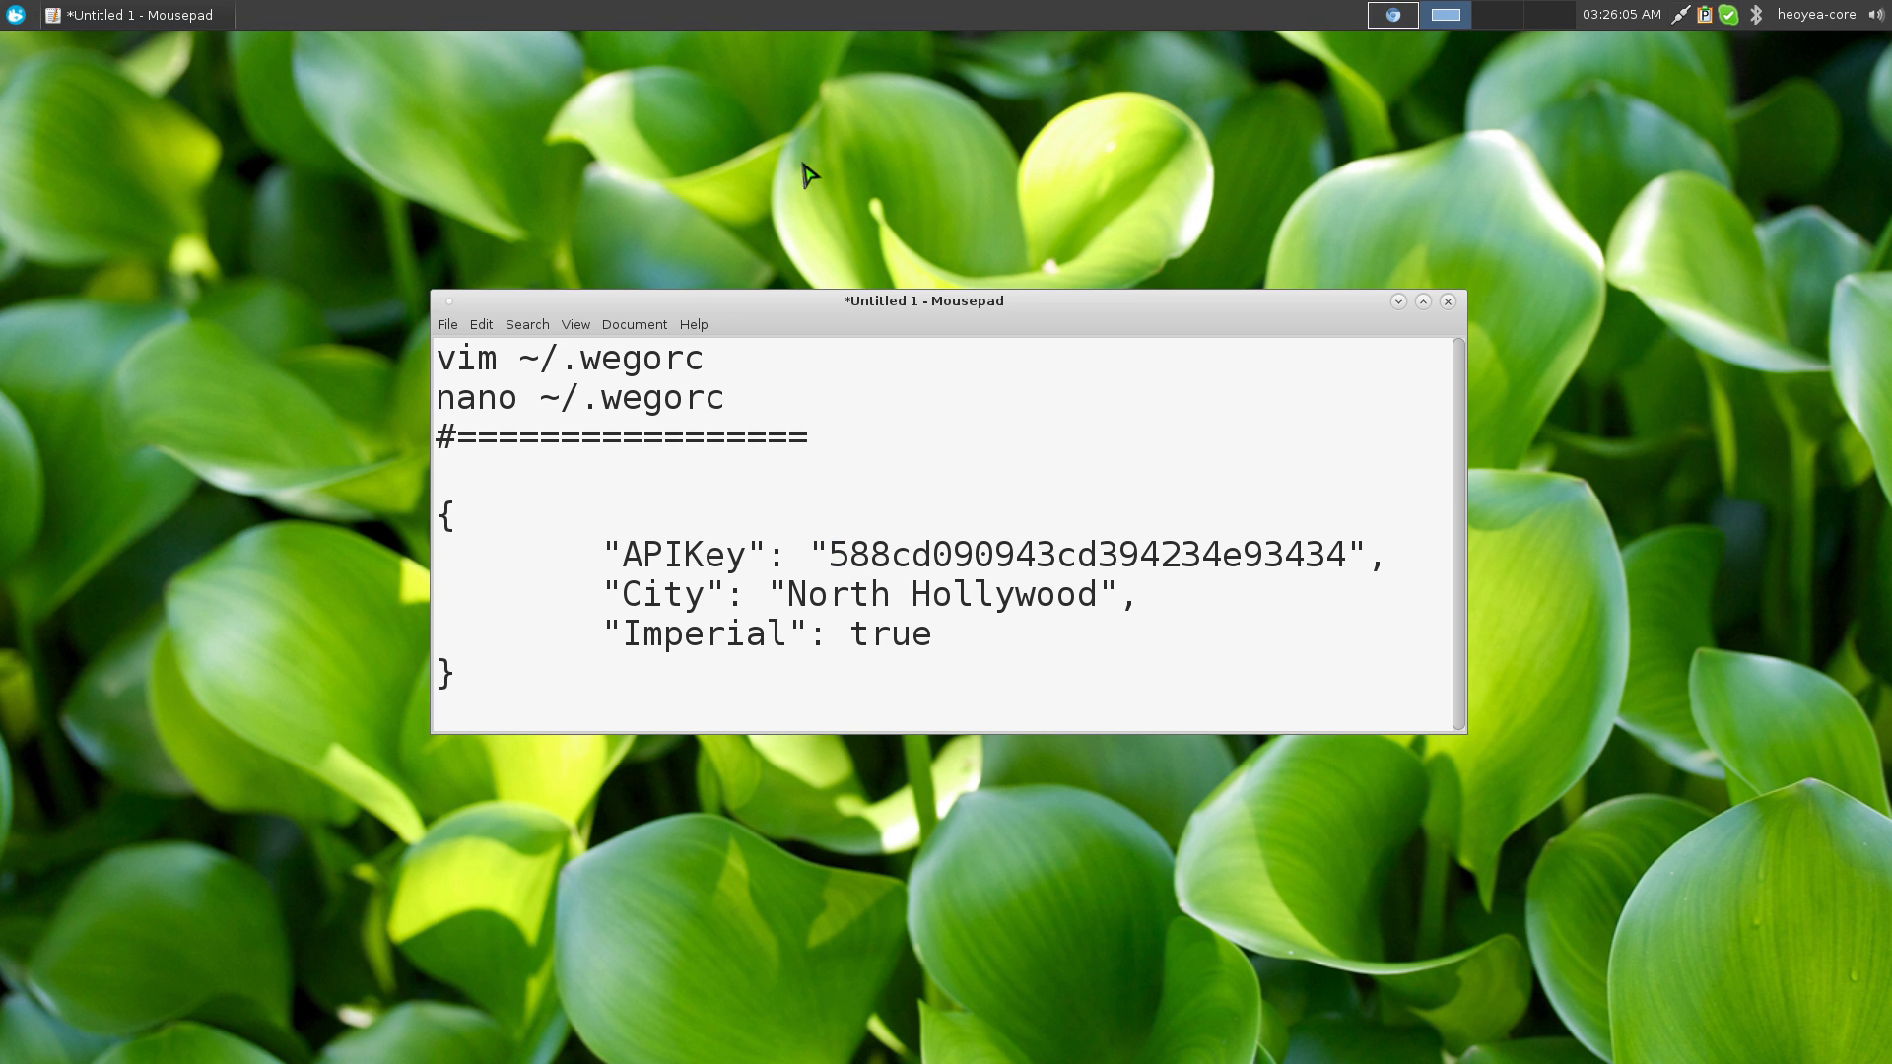
{"action": "double_click", "coordinate": [668, 594]}
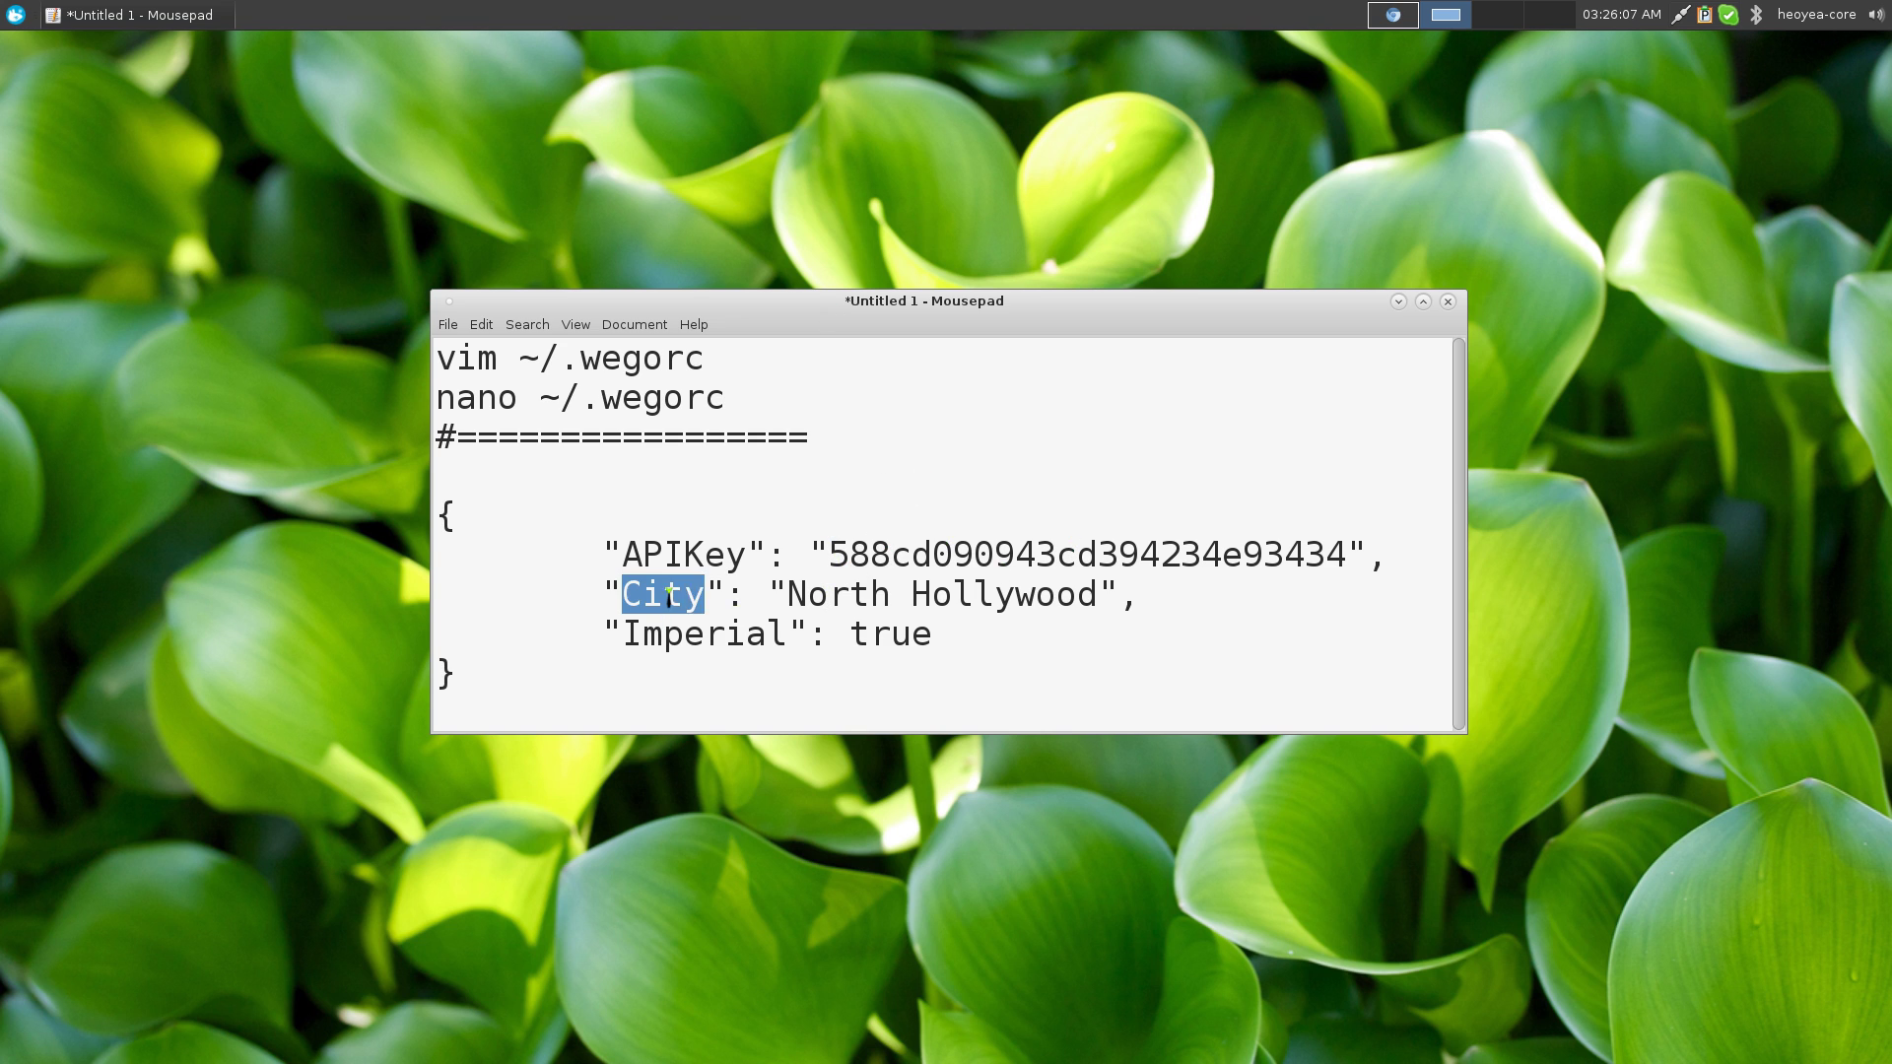
{"action": "left_click_drag", "start_coordinate": [789, 594], "coordinate": [1100, 598]}
{"action": "left_click", "coordinate": [1057, 598]}
{"action": "left_click_drag", "start_coordinate": [726, 634], "coordinate": [623, 634]}
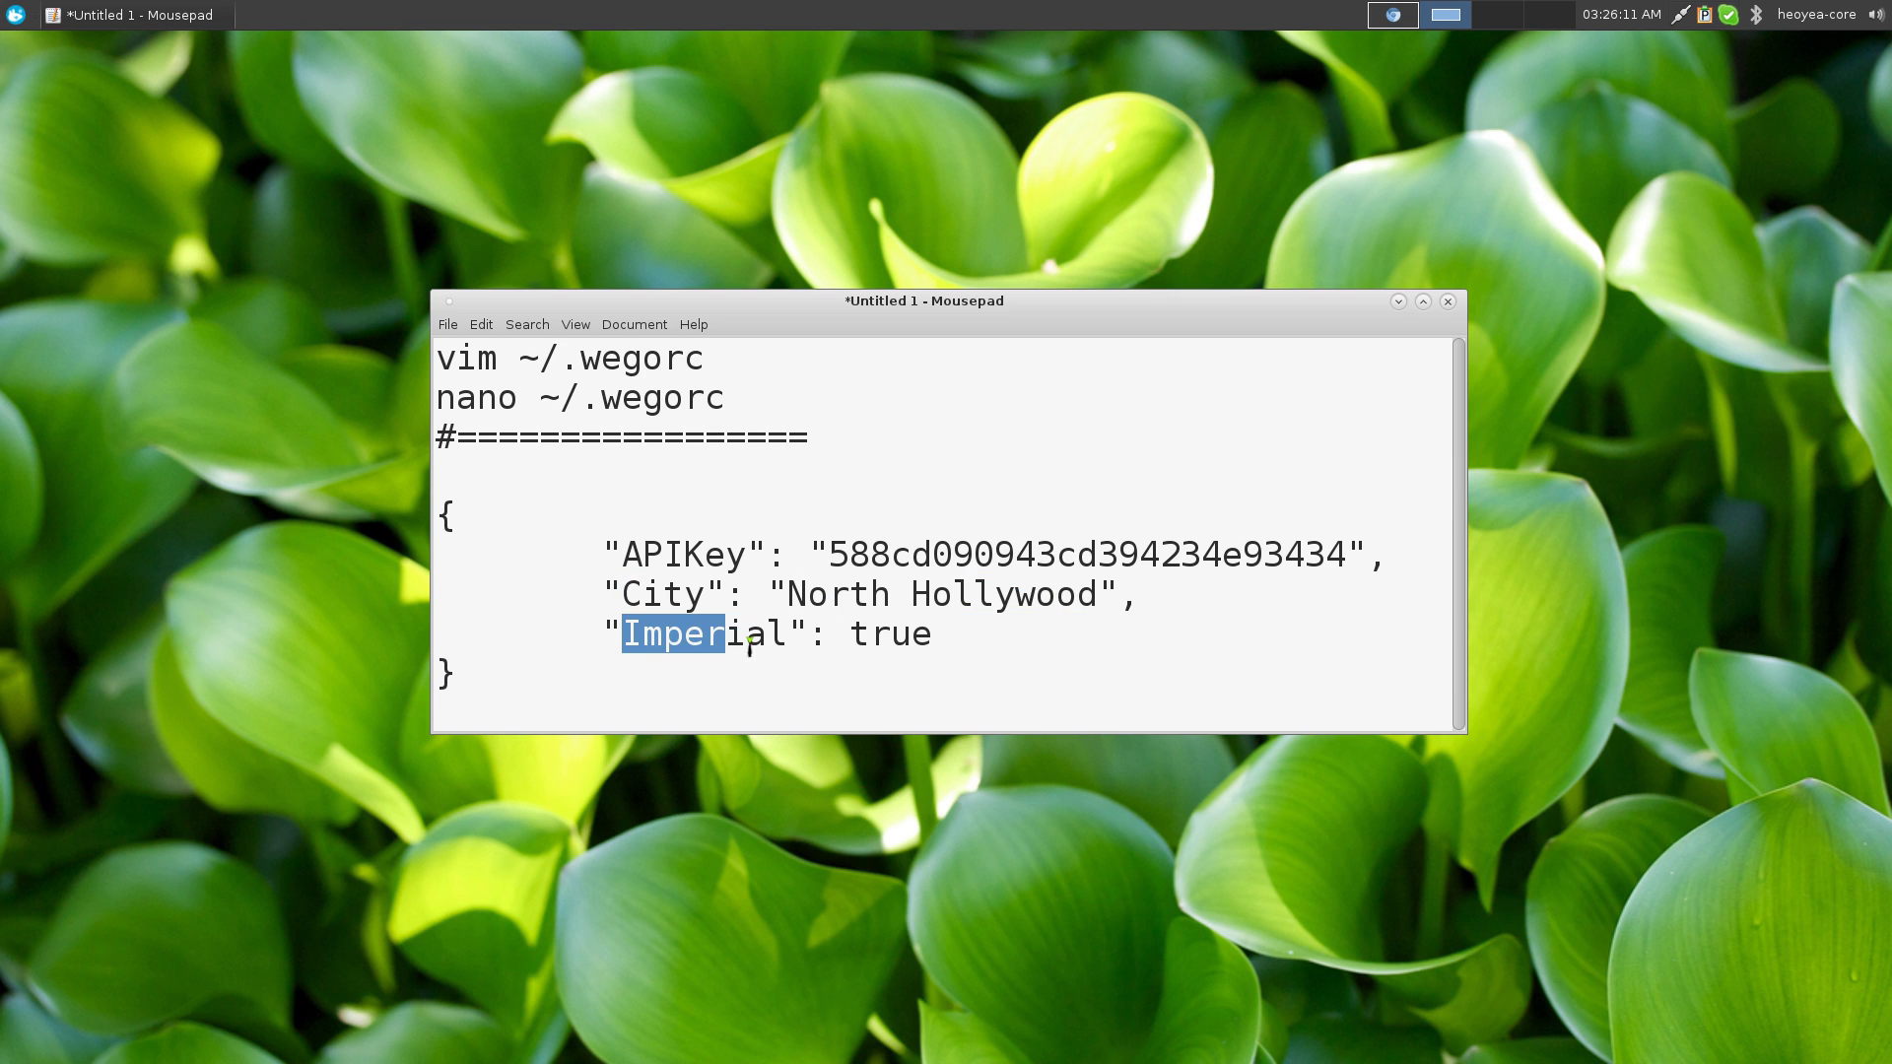
{"action": "double_click", "coordinate": [912, 636]}
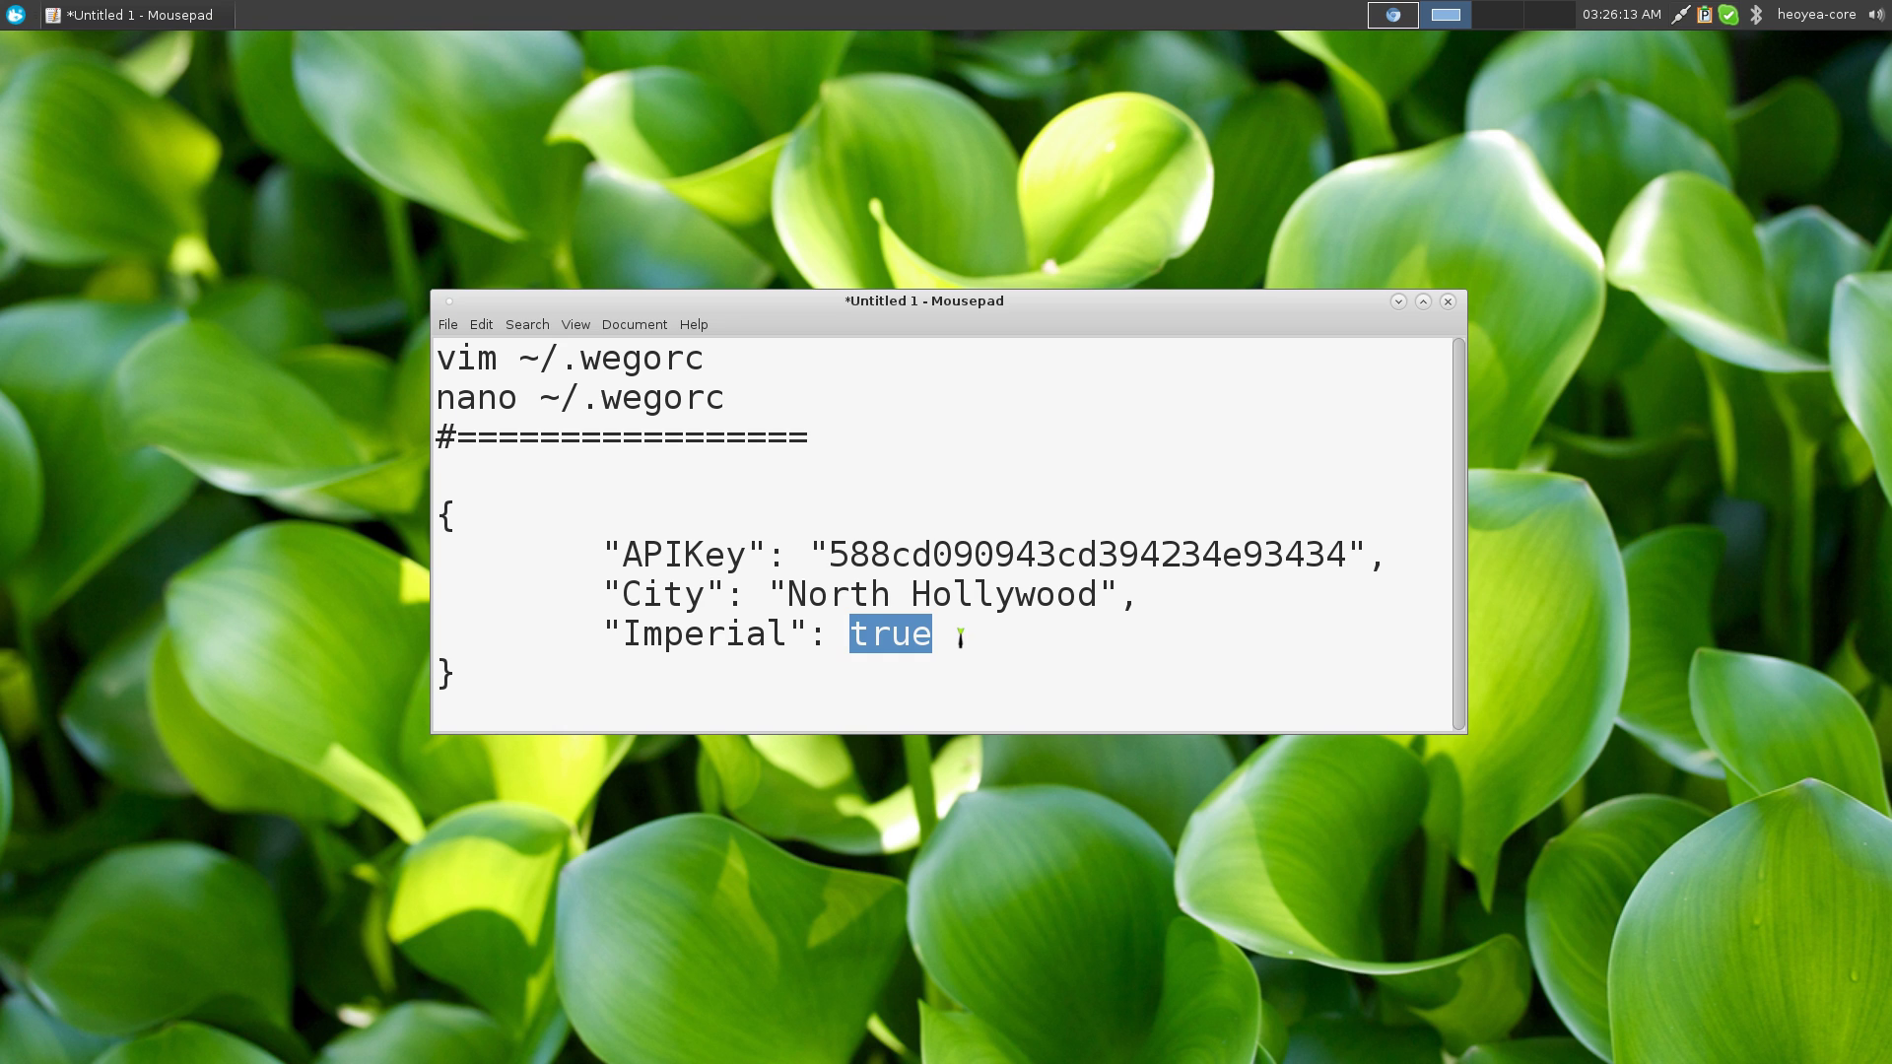
{"action": "left_click", "coordinate": [962, 638]}
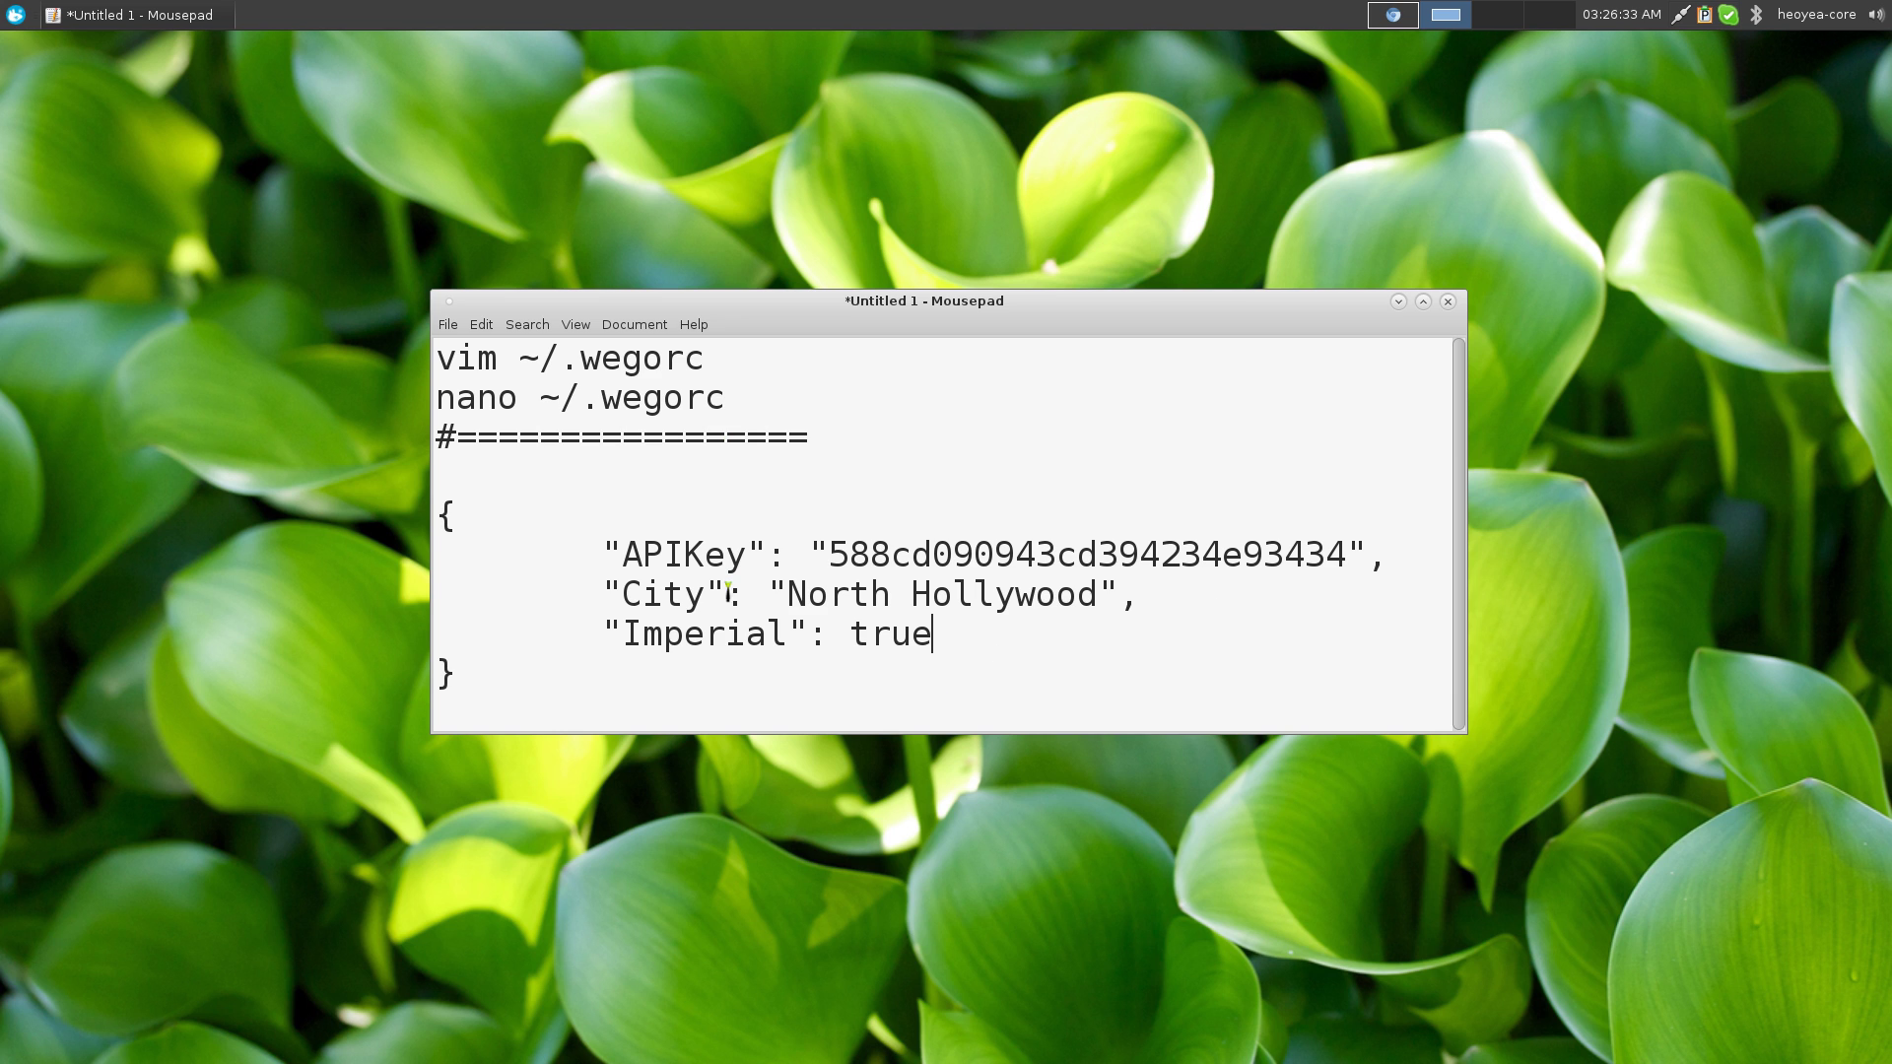
Highlight the ~/.wegorc path and API key, then switch to the World Weather Online registration page
{"action": "left_click_drag", "start_coordinate": [726, 398], "coordinate": [540, 399]}
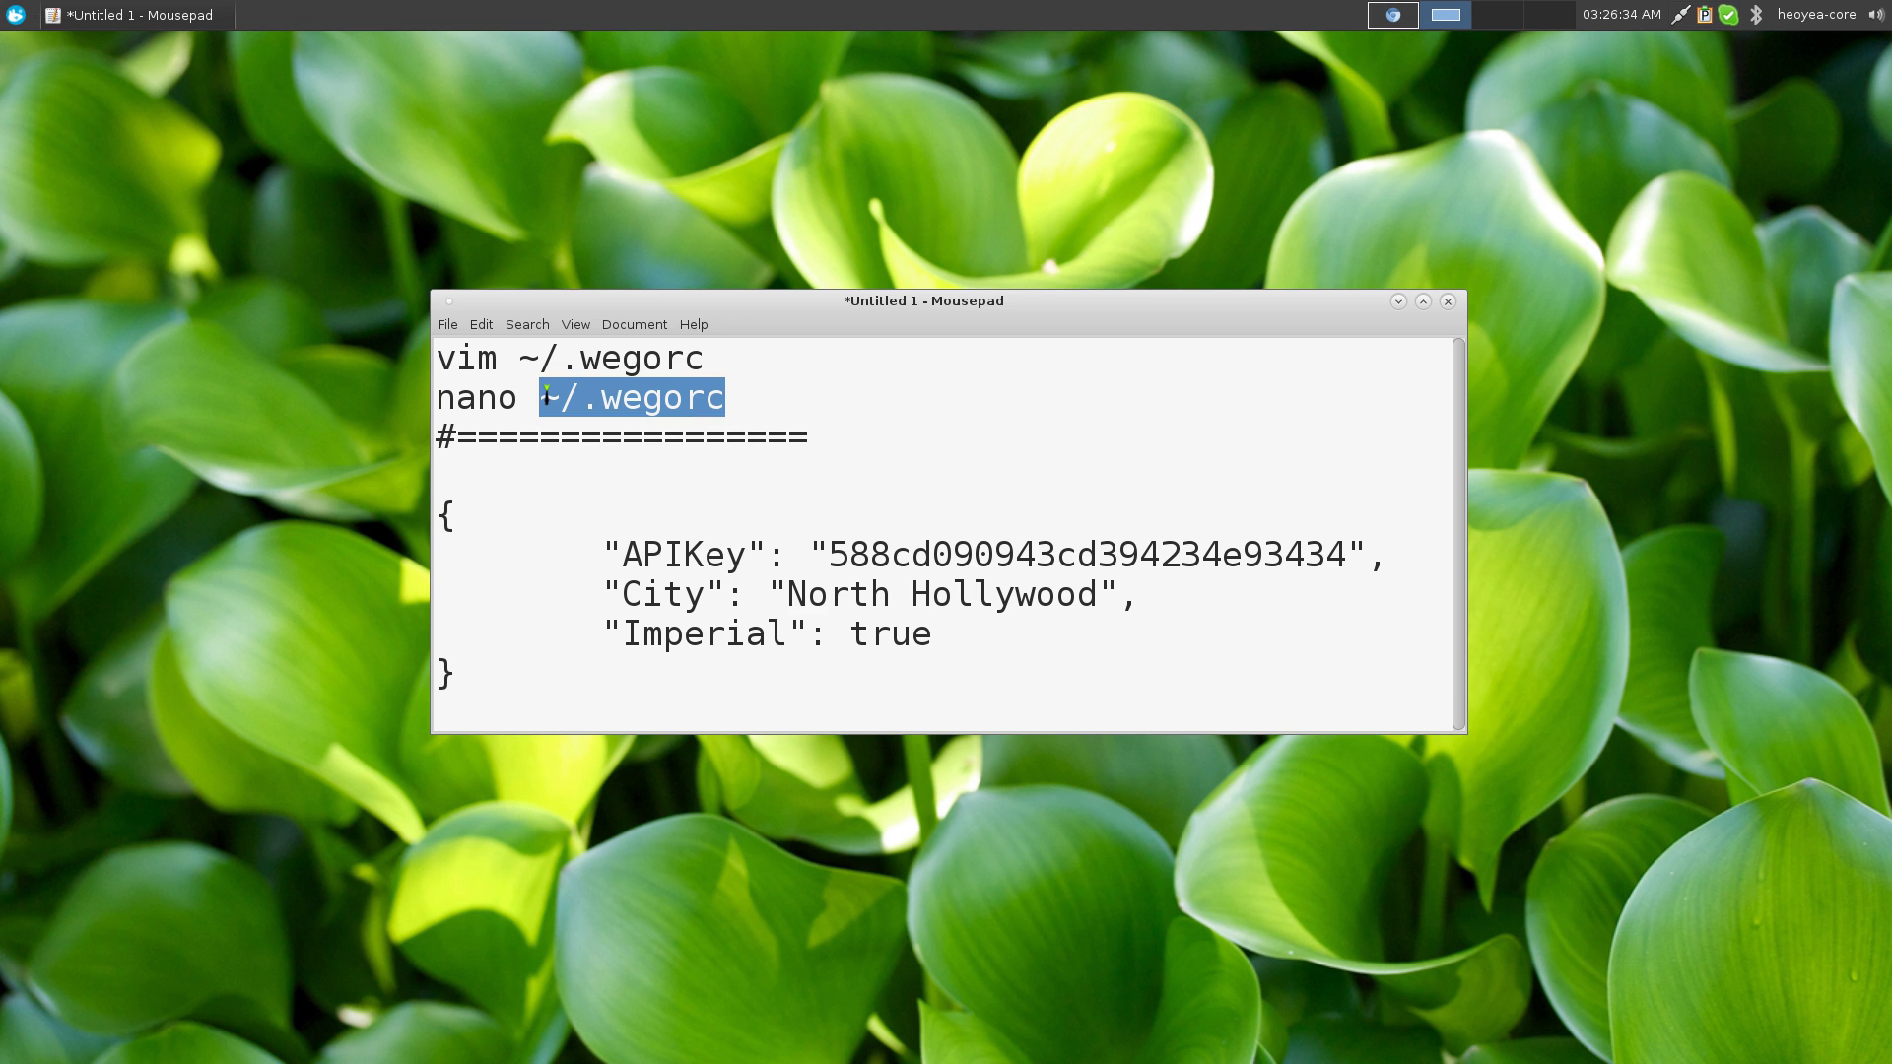
{"action": "left_click", "coordinate": [849, 445]}
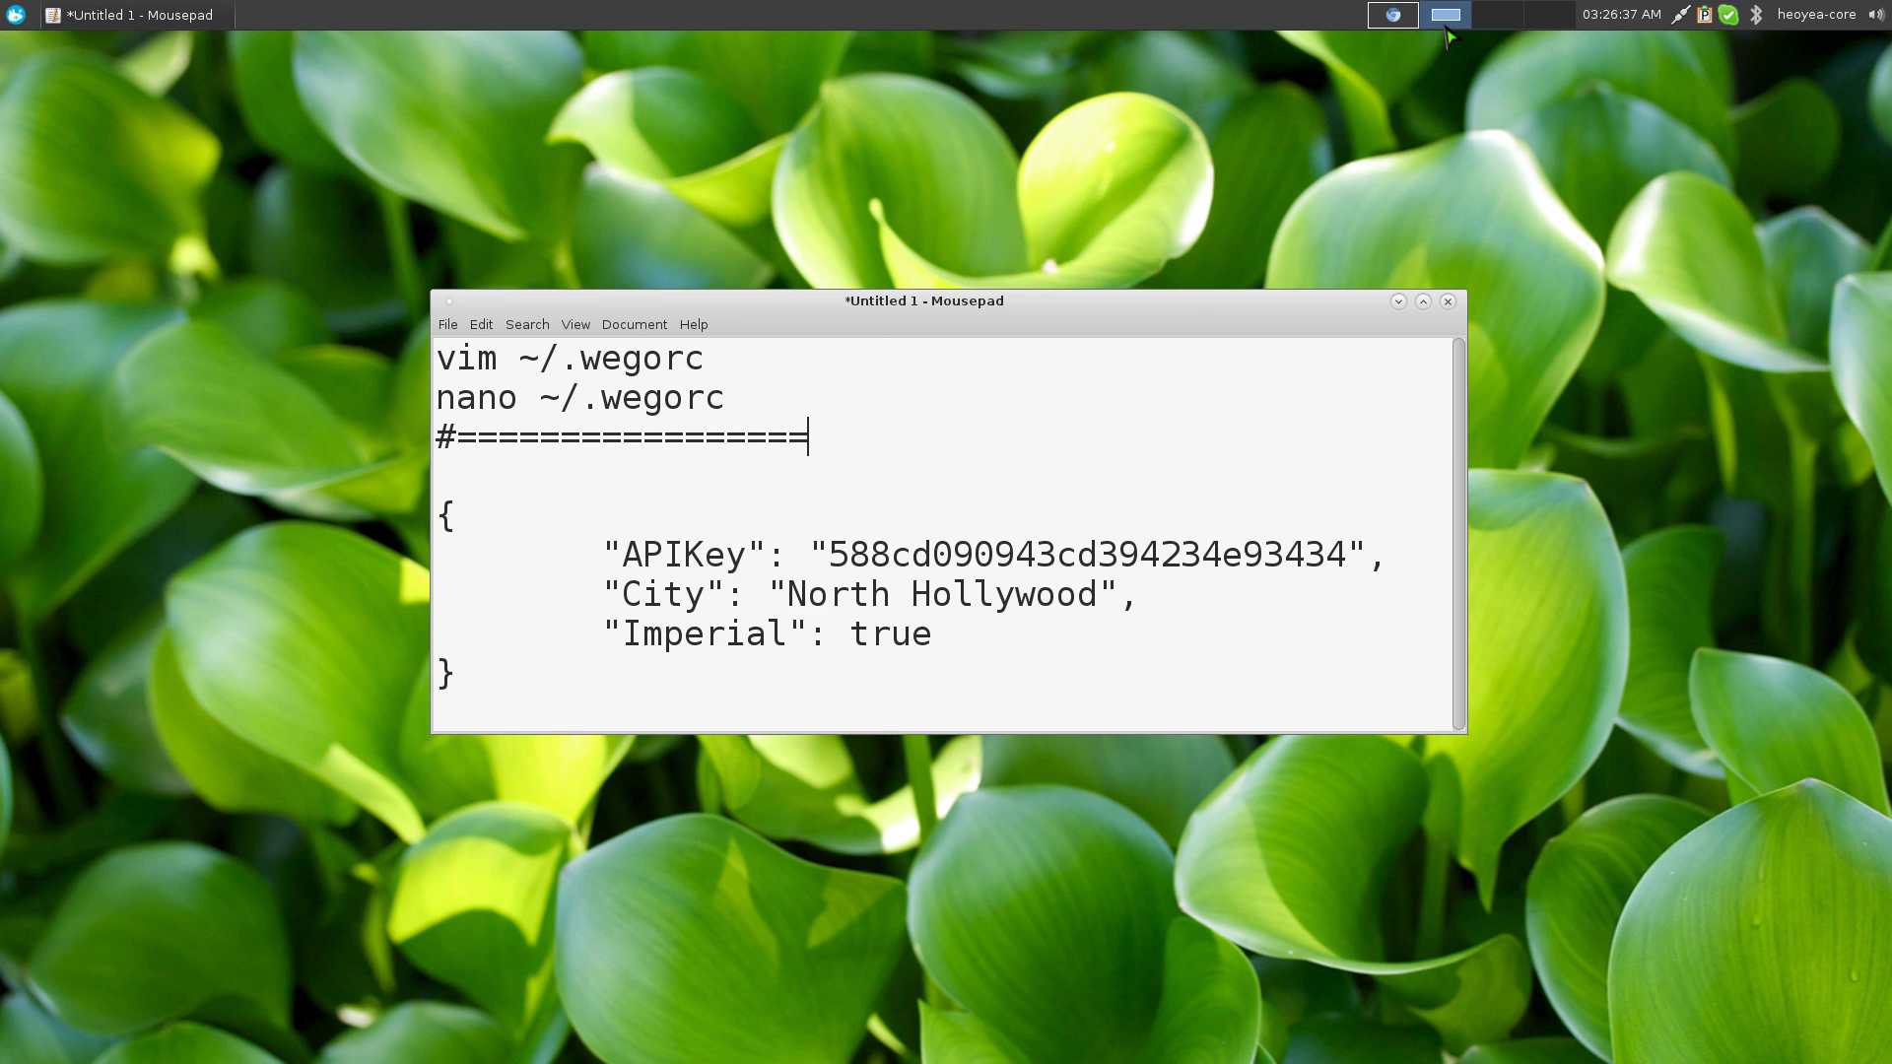
{"action": "double_click", "coordinate": [946, 554]}
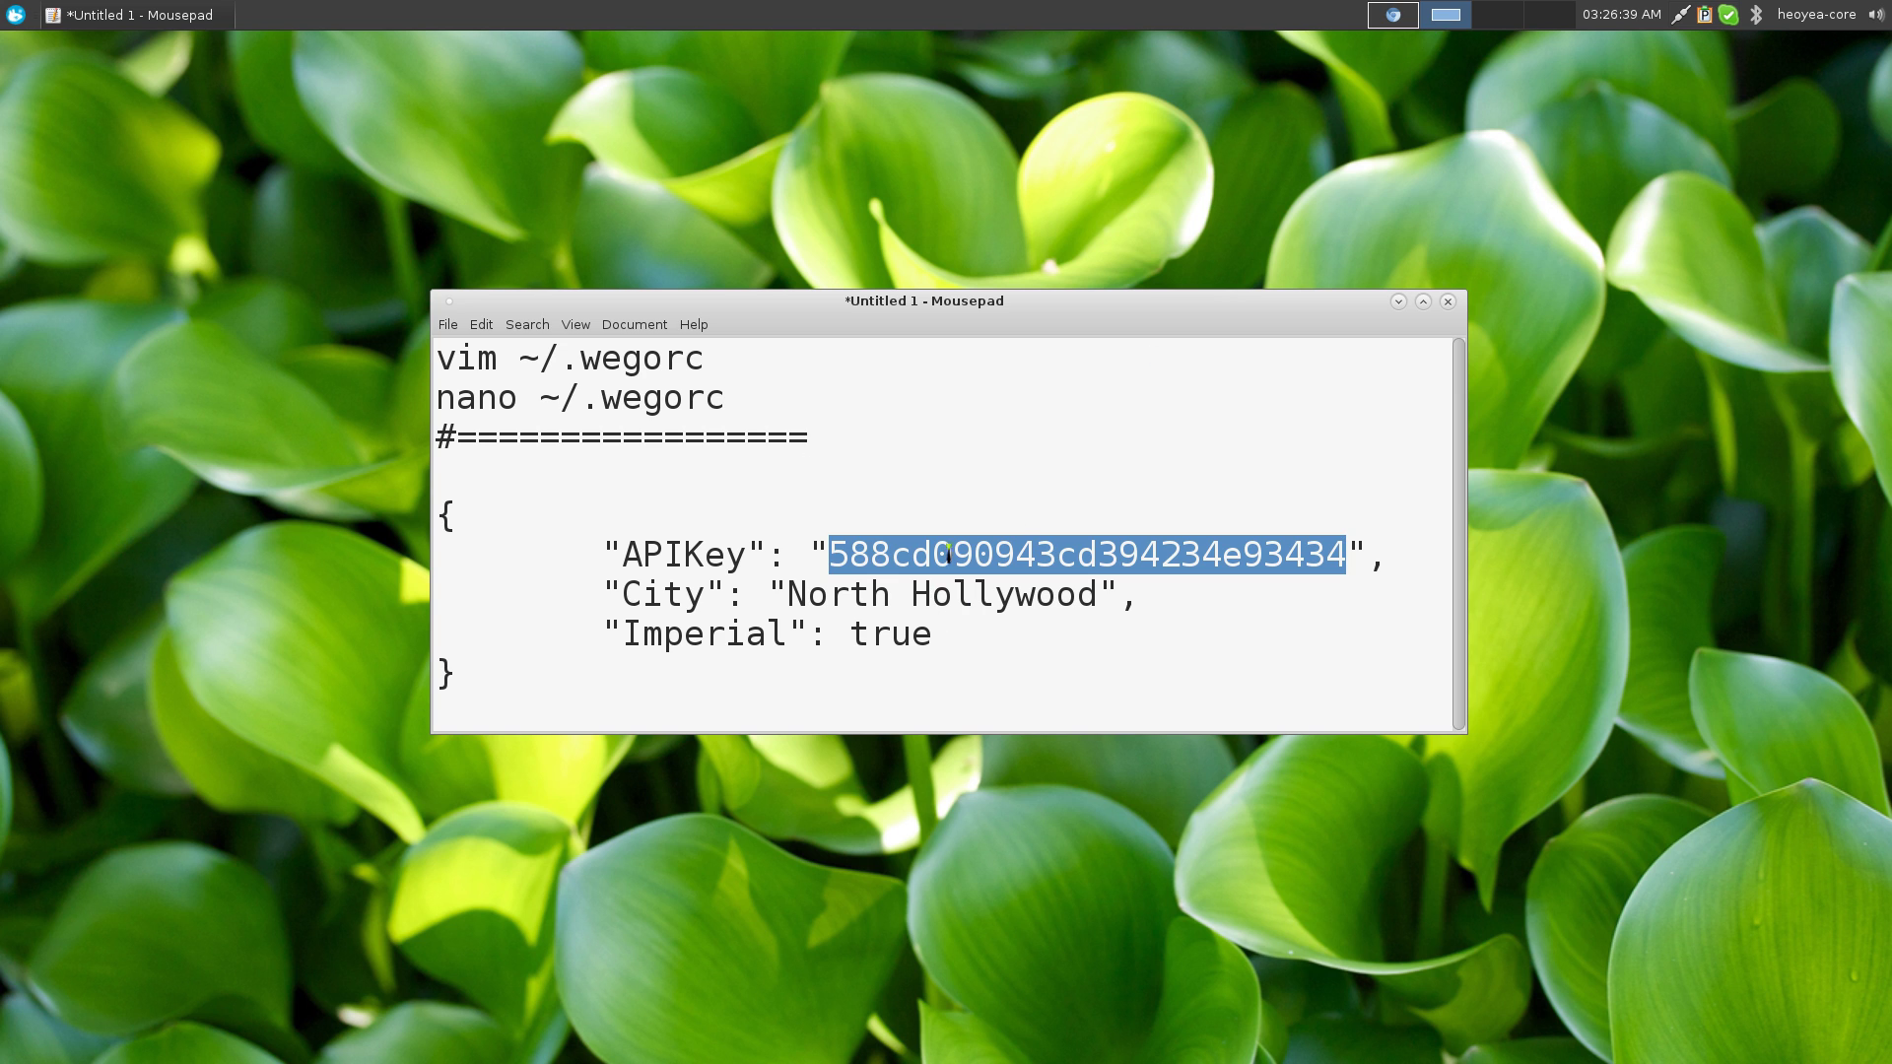
{"action": "left_click", "coordinate": [1392, 14]}
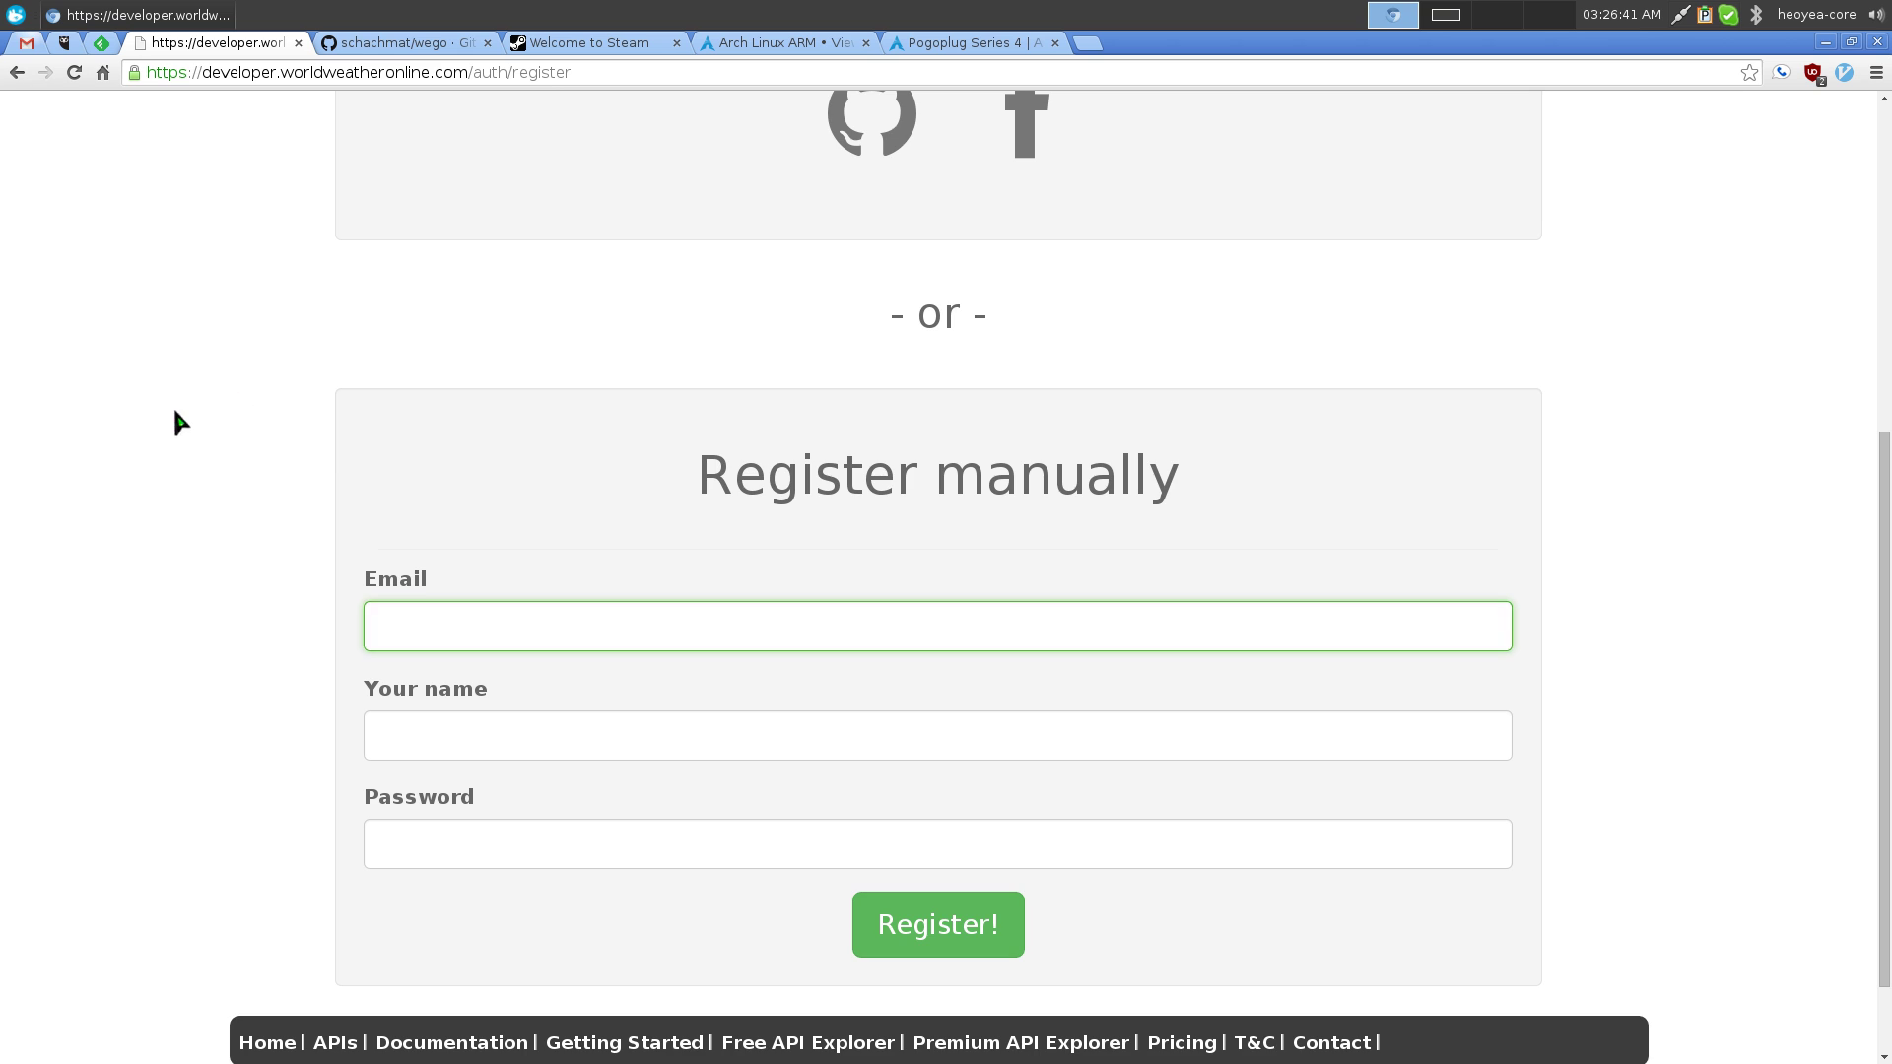
{"action": "scroll", "coordinate": [178, 421], "scroll_direction": "up", "scroll_amount": 5}
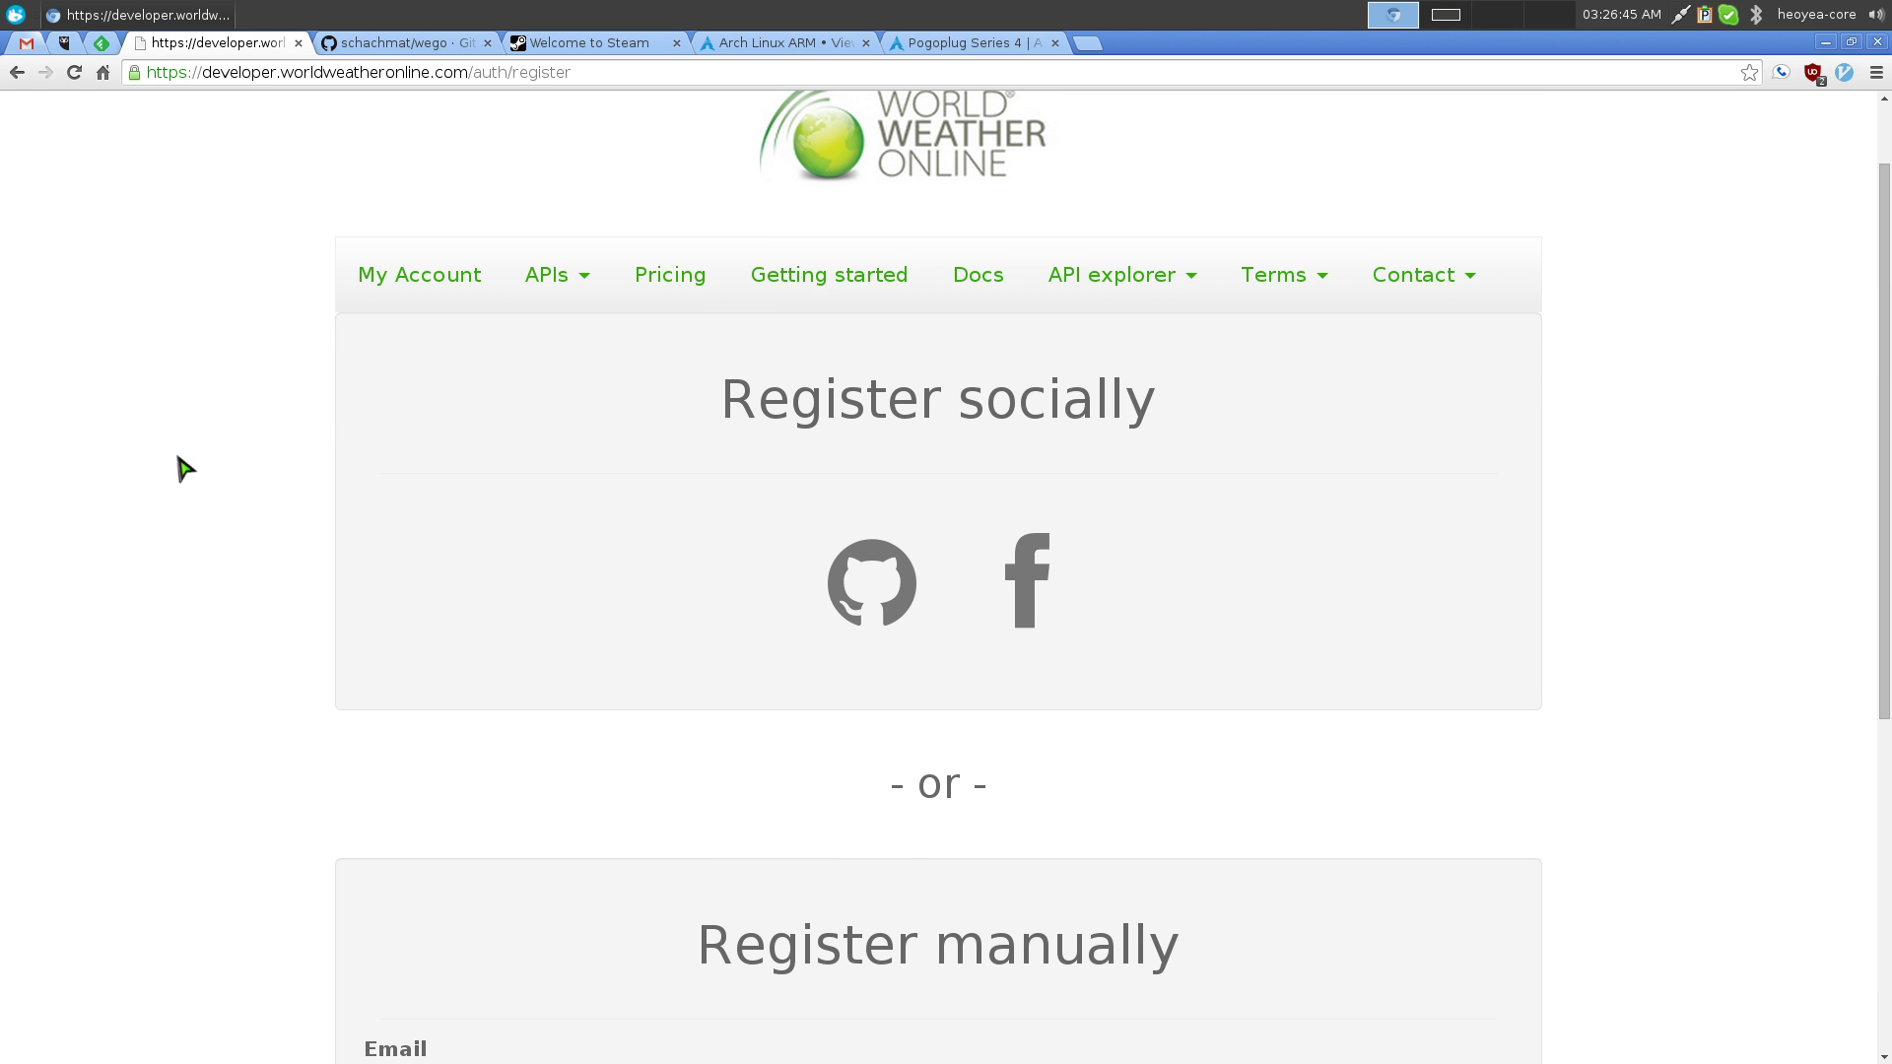
{"action": "scroll", "coordinate": [179, 458], "scroll_direction": "down", "scroll_amount": 6}
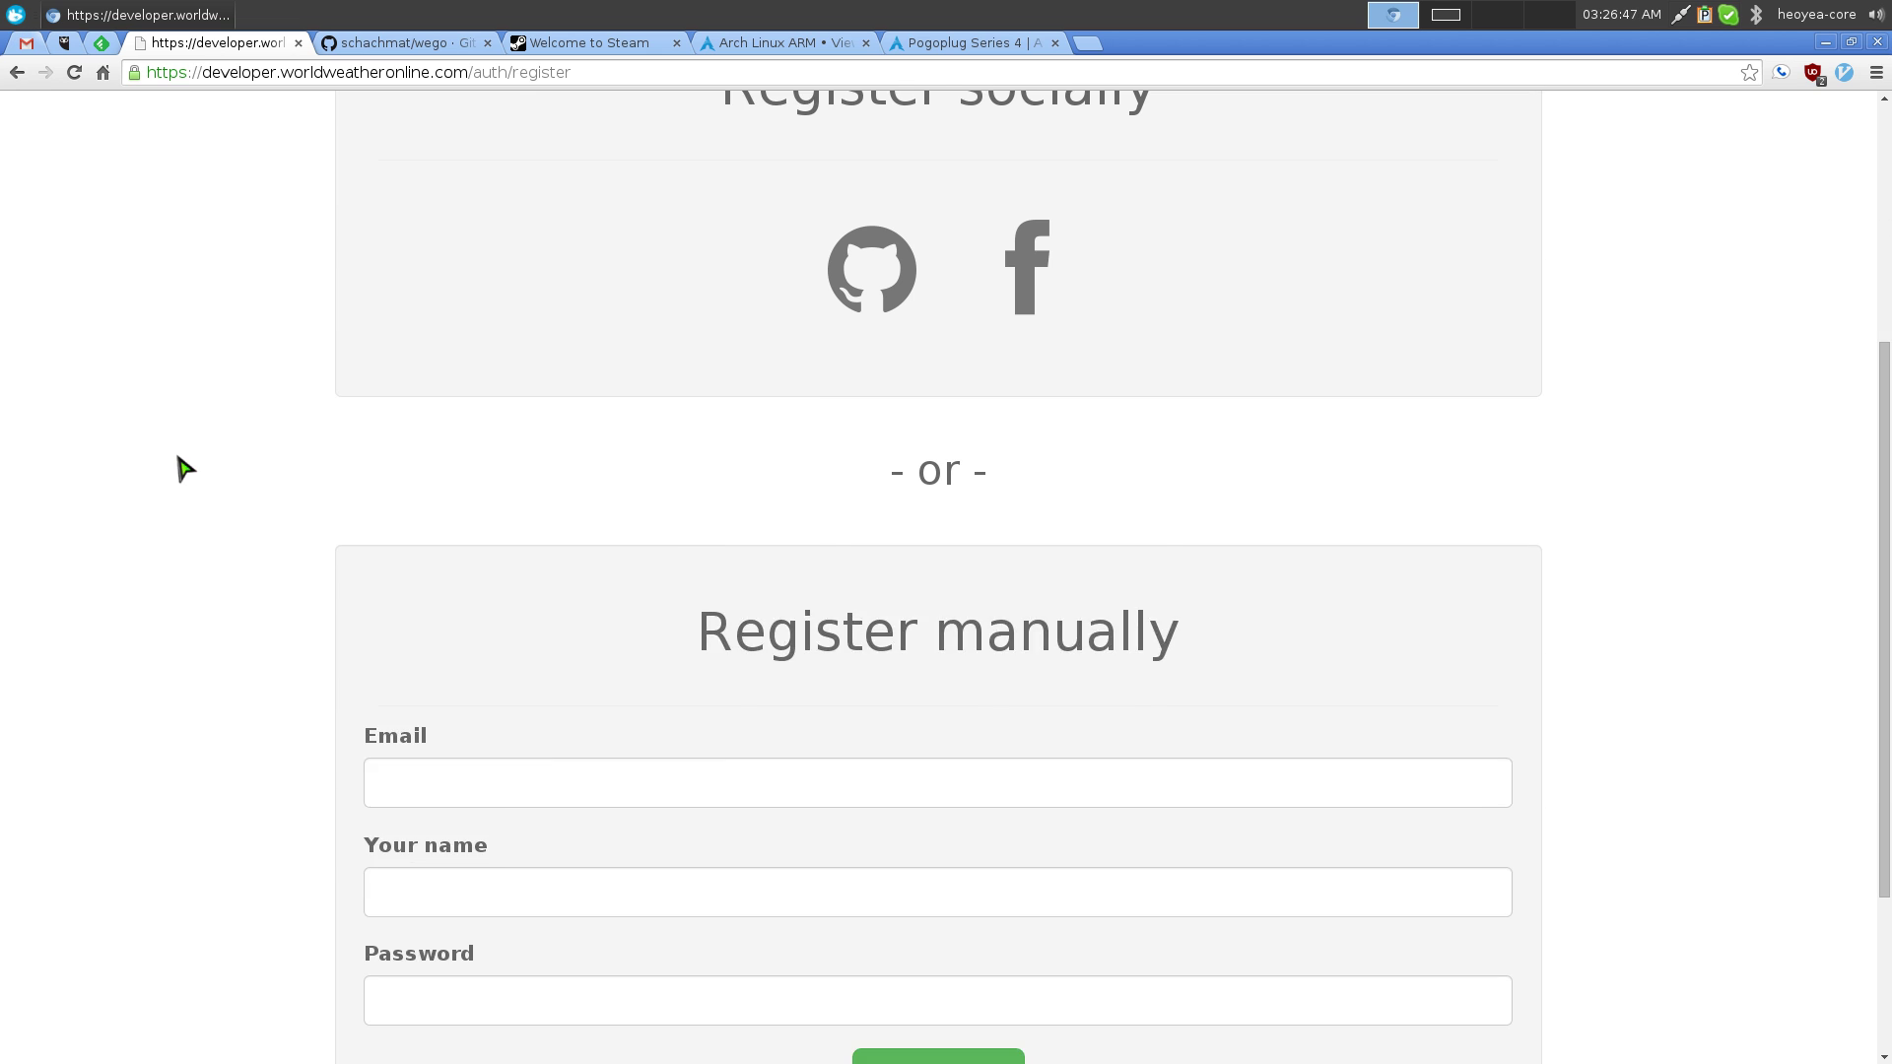
{"action": "scroll", "coordinate": [179, 458], "scroll_direction": "up", "scroll_amount": 8}
{"action": "scroll", "coordinate": [180, 458], "scroll_direction": "down", "scroll_amount": 7}
{"action": "scroll", "coordinate": [179, 458], "scroll_direction": "up", "scroll_amount": 1}
{"action": "scroll", "coordinate": [179, 470], "scroll_direction": "up", "scroll_amount": 2}
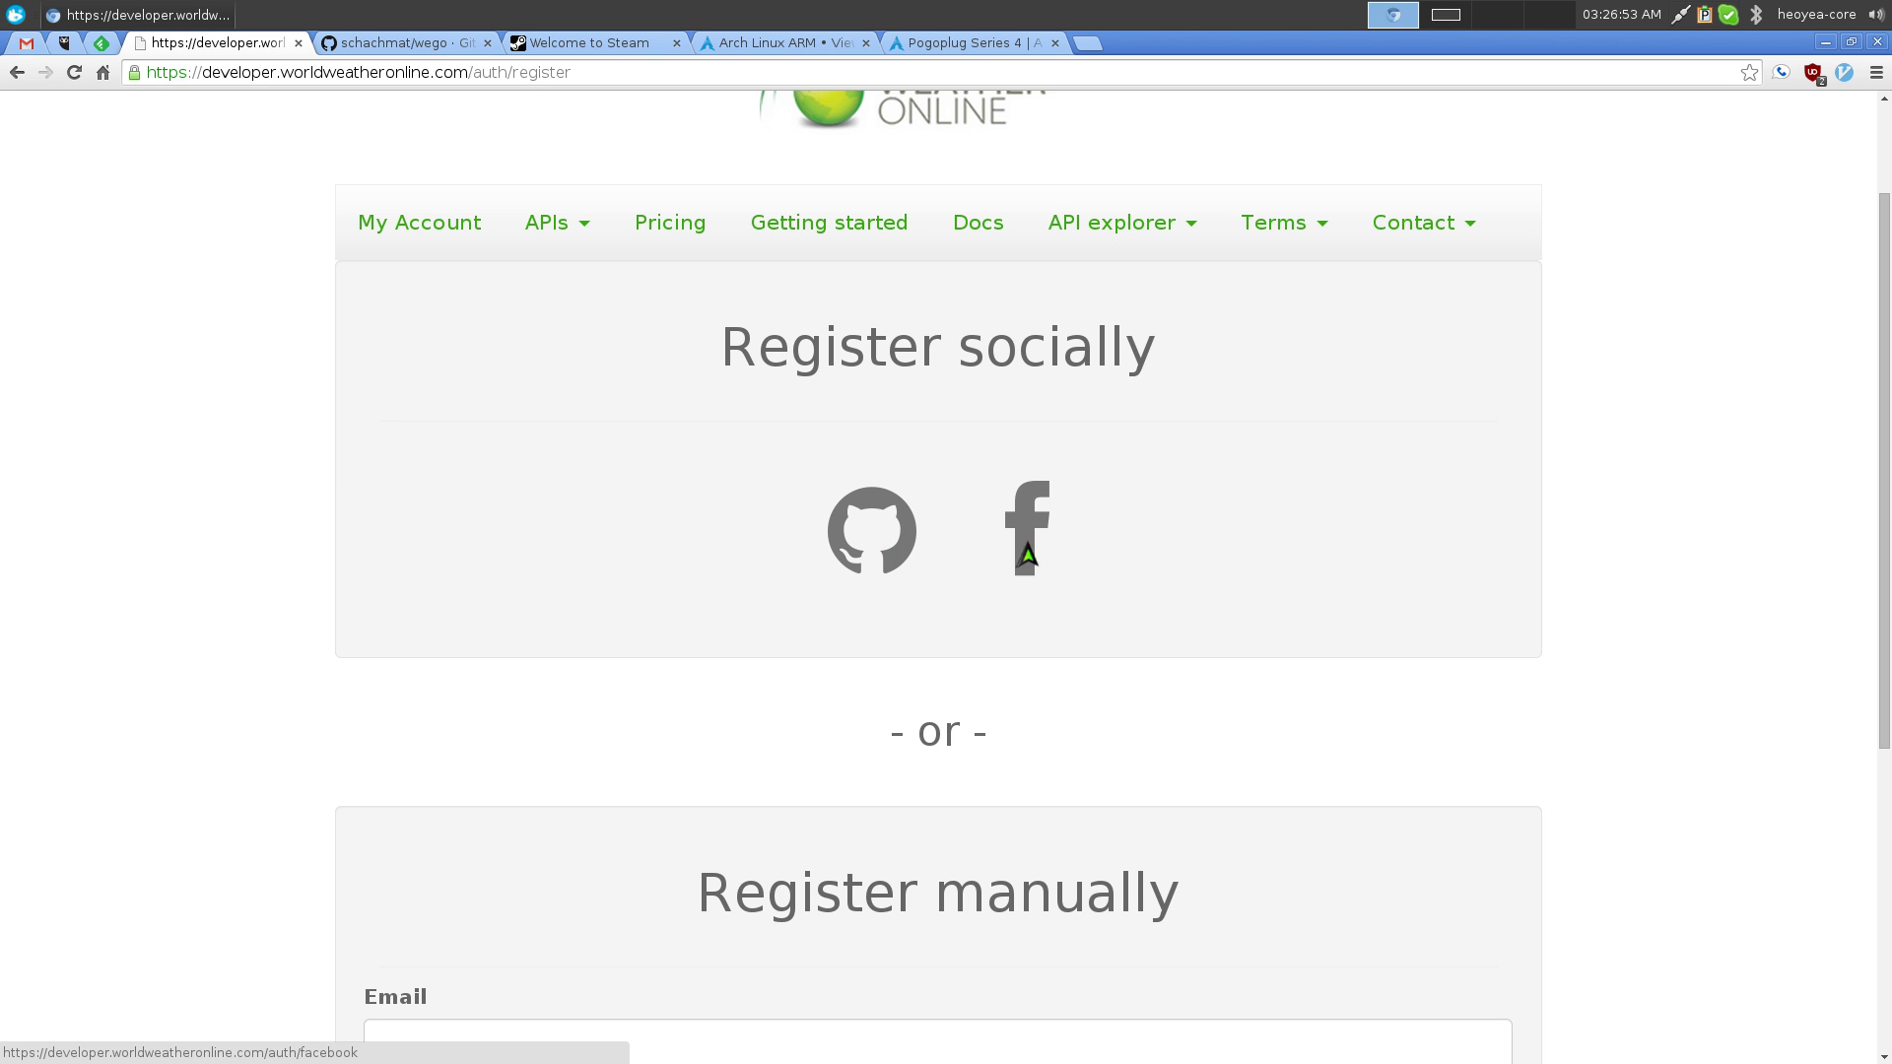
{"action": "scroll", "coordinate": [1271, 449], "scroll_direction": "down", "scroll_amount": 6}
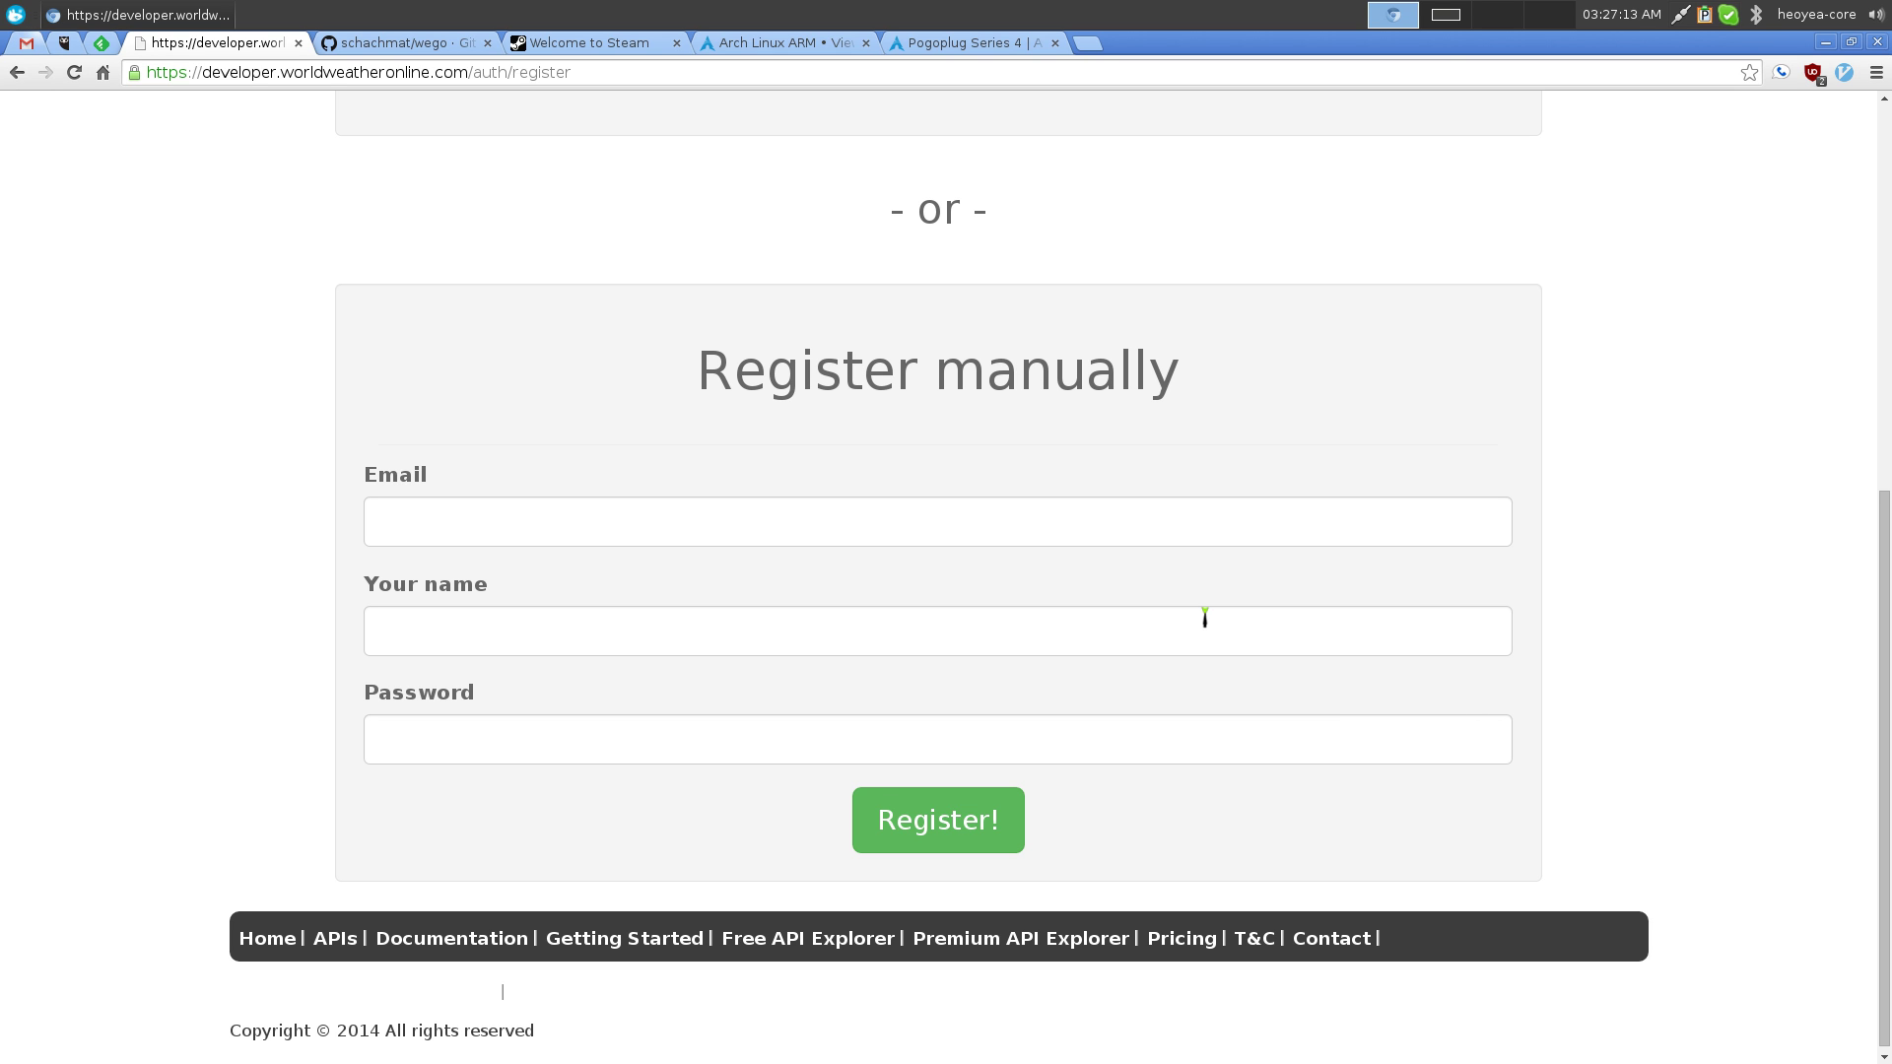
Switch back to the terminal showing the wego three-day forecast
{"action": "key", "text": "alt+Tab"}
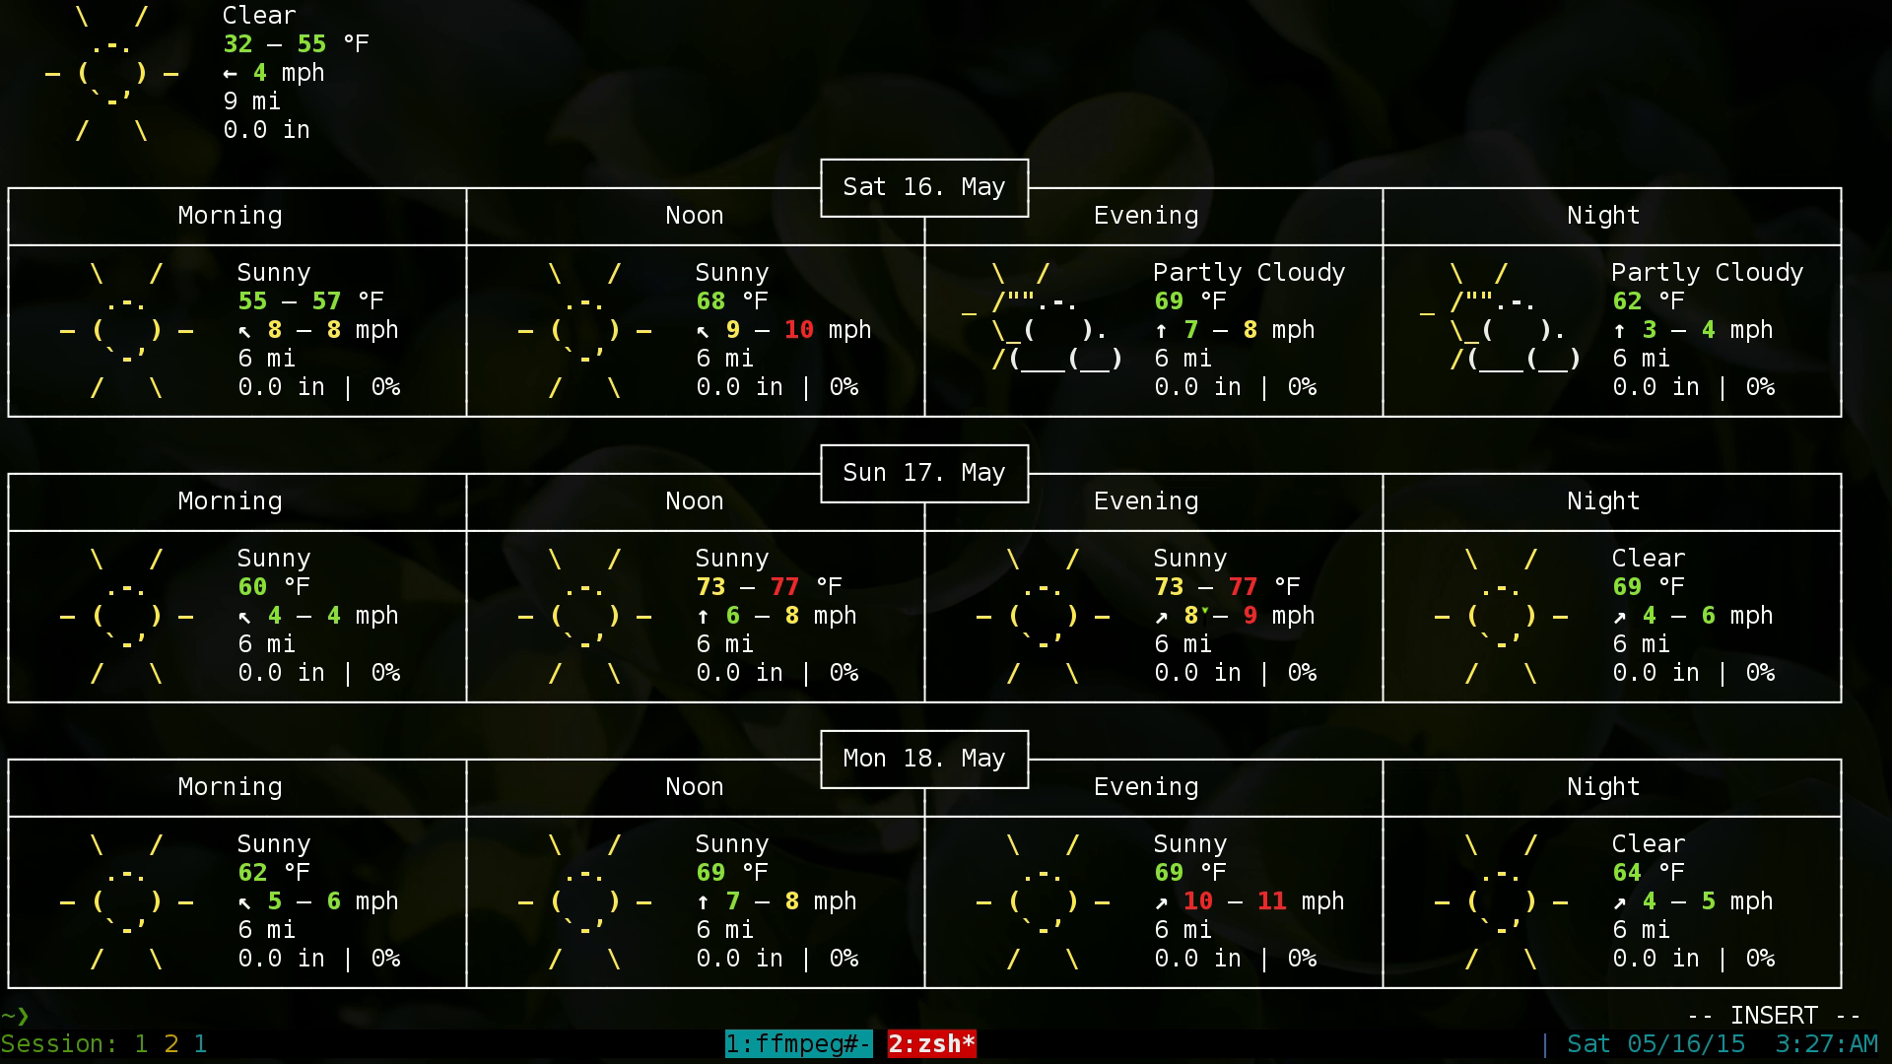